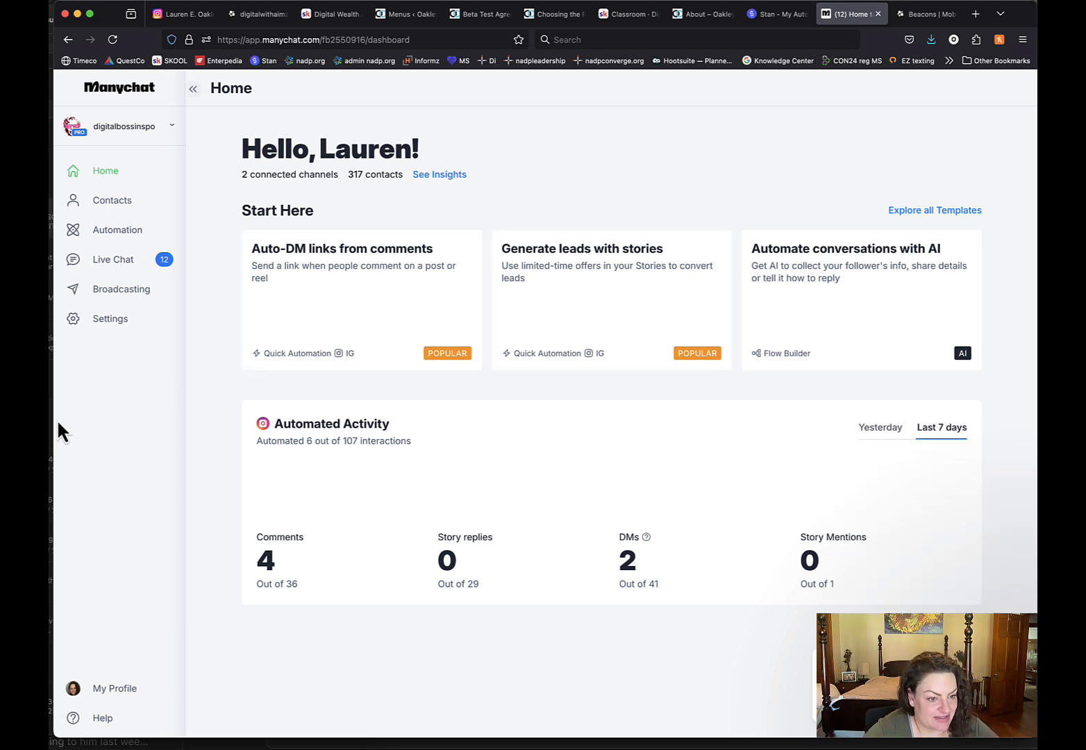
Move the Manychat browser tab ahead of the Stan tab
{"action": "left_click_drag", "start_coordinate": [54, 421], "coordinate": [50, 421]}
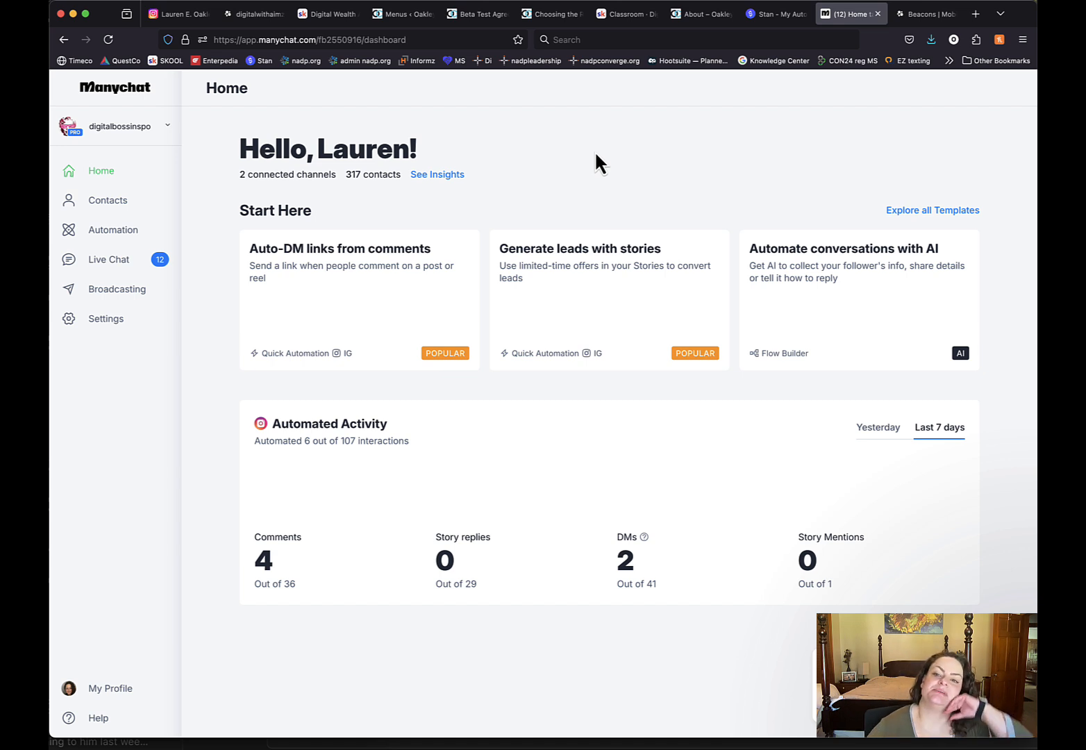
{"action": "left_click_drag", "start_coordinate": [847, 20], "coordinate": [775, 16]}
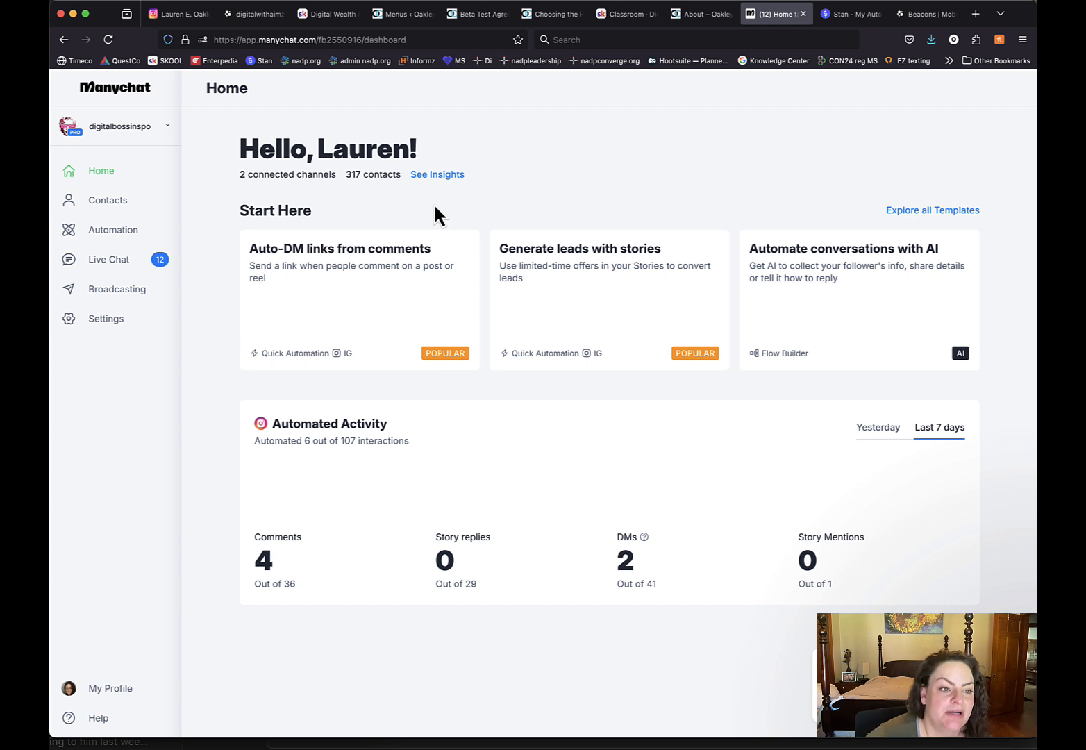
Create a new Default Reply automation from the Instagram channel settings
{"action": "left_click", "coordinate": [111, 323]}
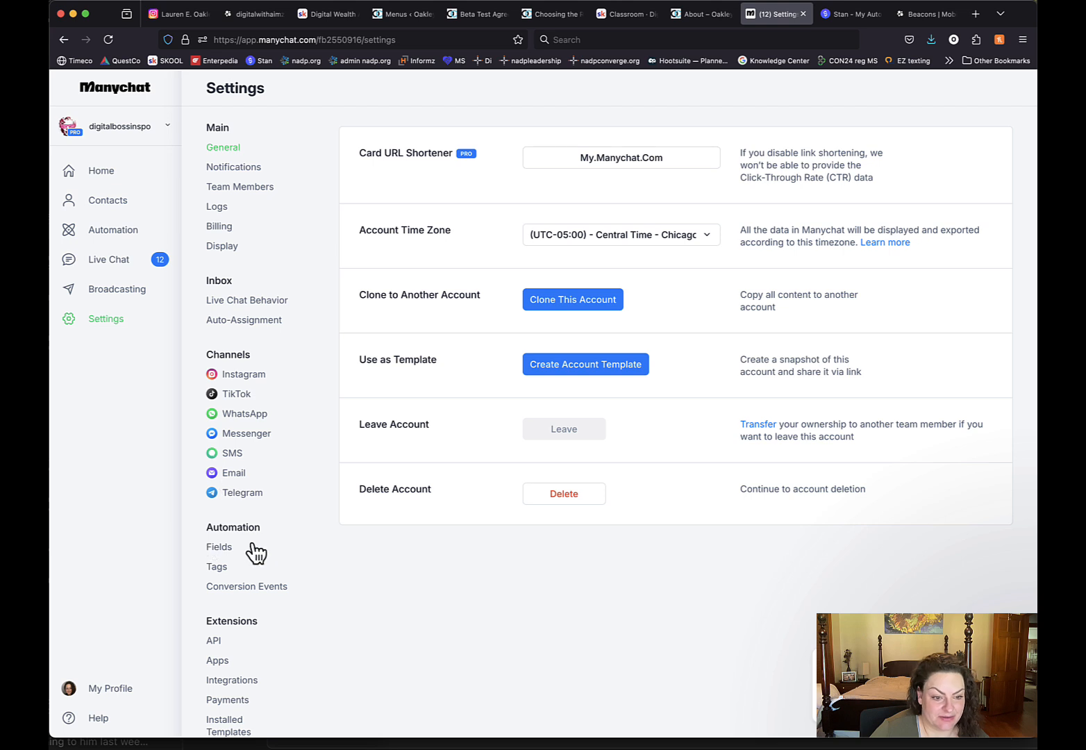
{"action": "left_click", "coordinate": [237, 394]}
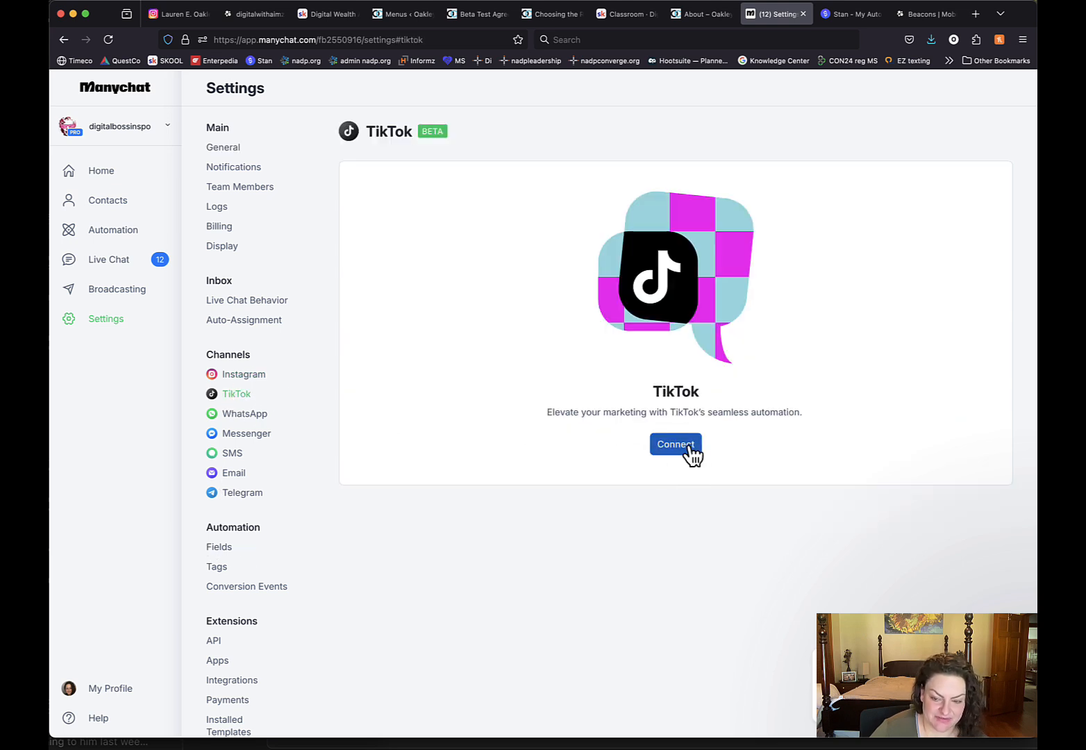
{"action": "left_click", "coordinate": [245, 375]}
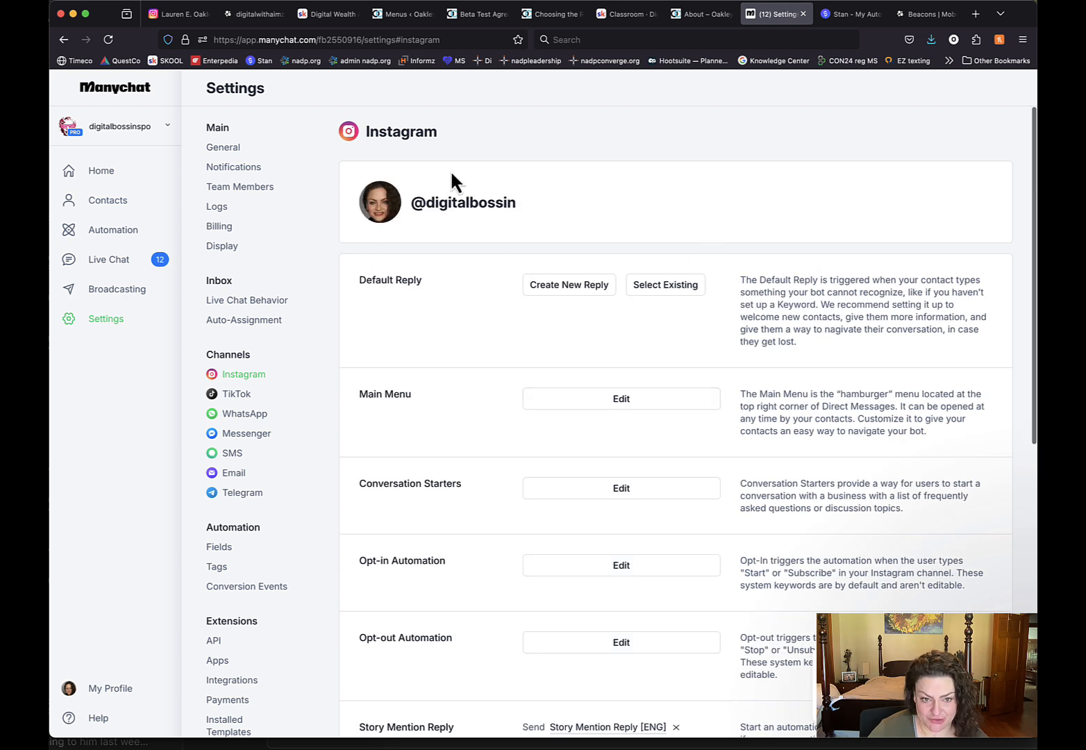
{"action": "left_click", "coordinate": [562, 292]}
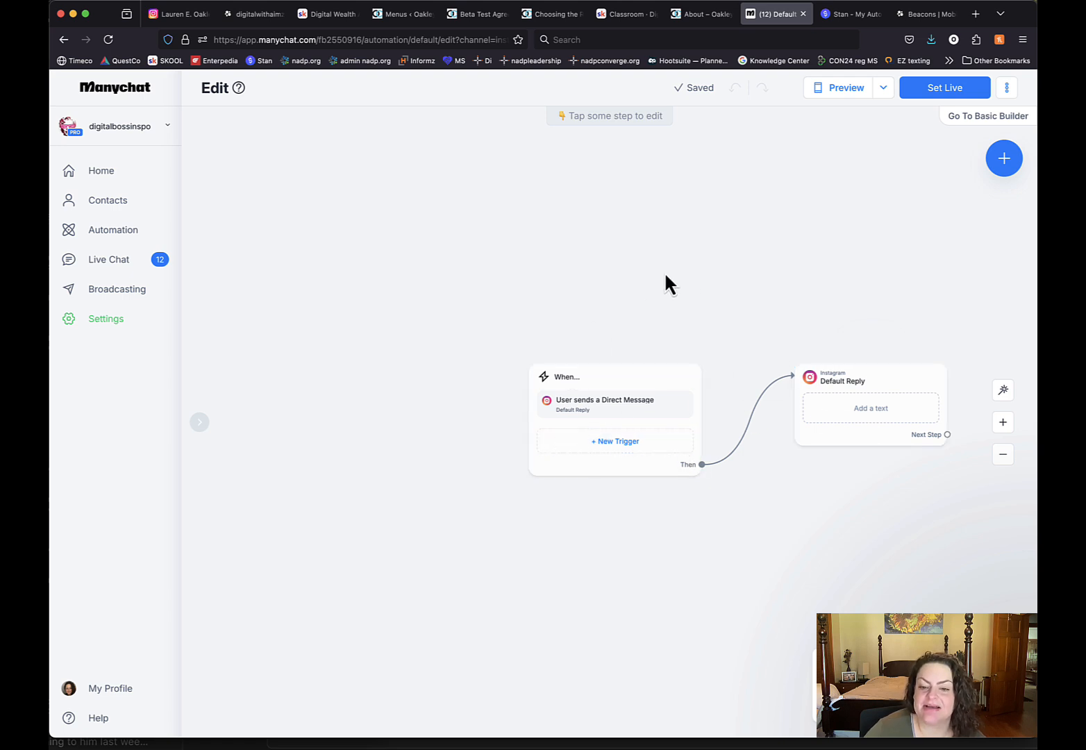
Examine the flow's direct message trigger and the Default Reply's sending window options
{"action": "scroll", "coordinate": [693, 435], "scroll_direction": "right", "scroll_amount": 2}
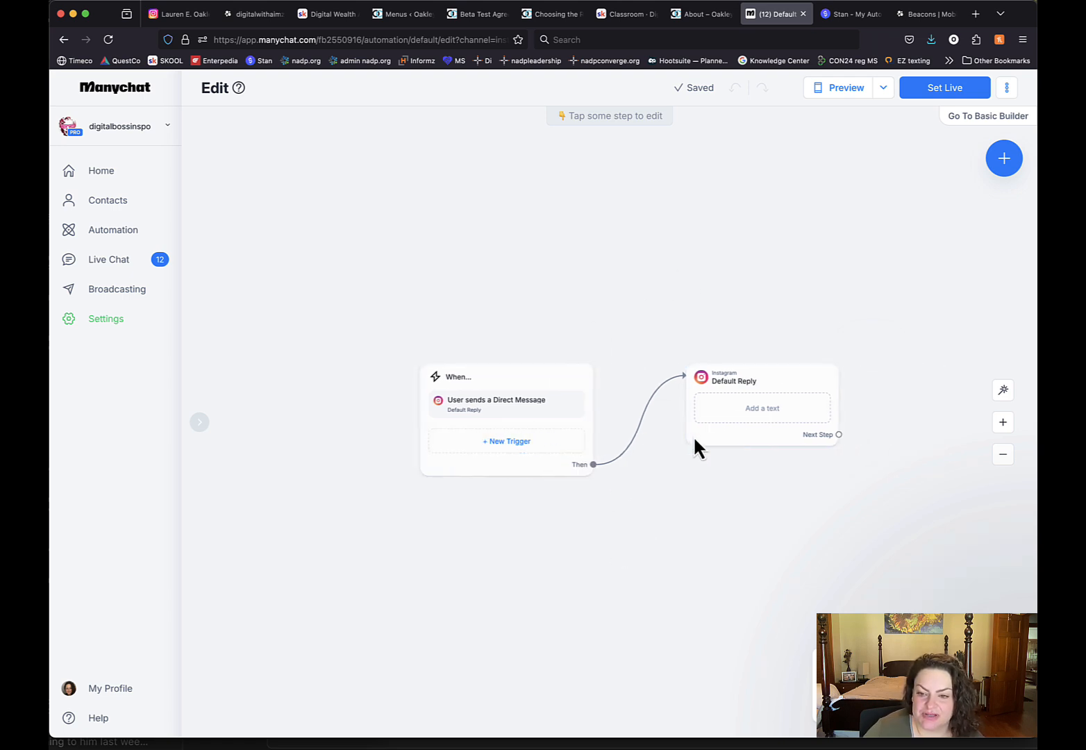
{"action": "scroll", "coordinate": [694, 438], "scroll_direction": "left", "scroll_amount": 1}
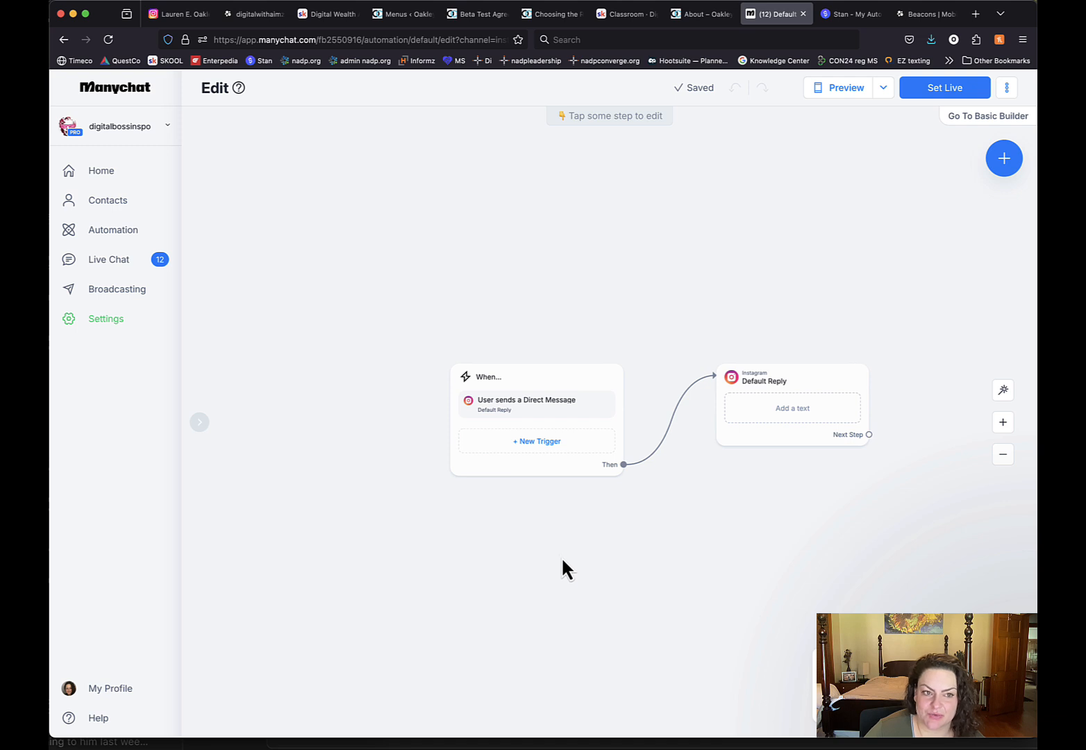
{"action": "scroll", "coordinate": [559, 559], "scroll_direction": "right", "scroll_amount": 3}
{"action": "scroll", "coordinate": [559, 559], "scroll_direction": "left", "scroll_amount": 1}
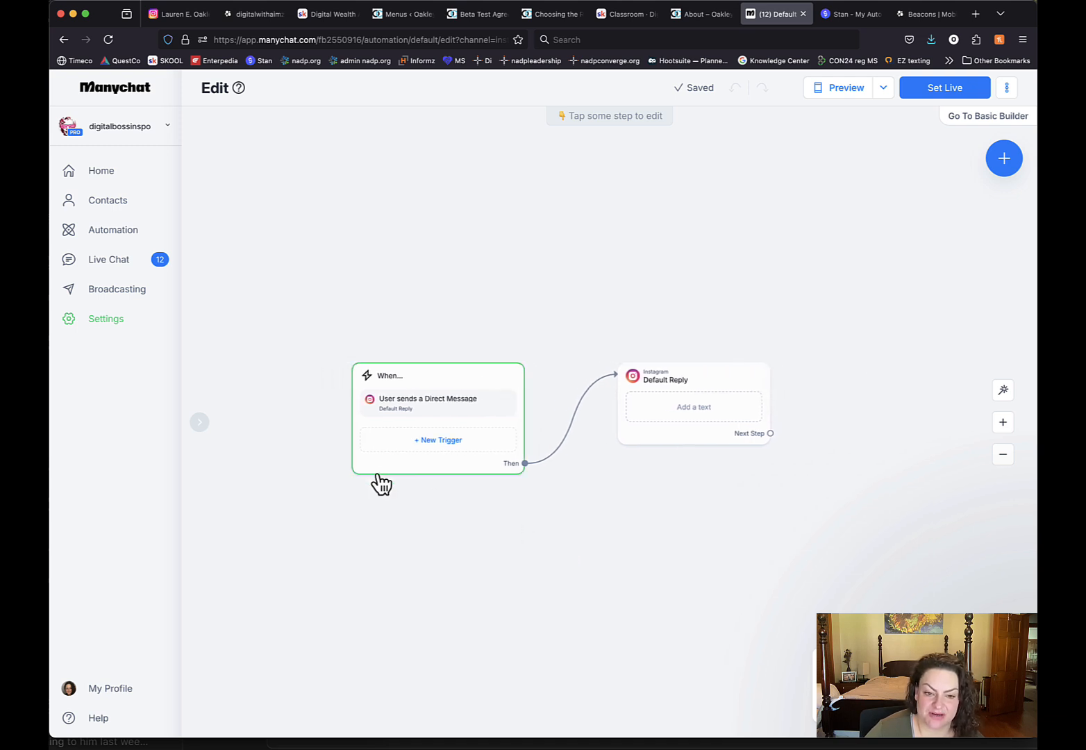
{"action": "left_click", "coordinate": [422, 420]}
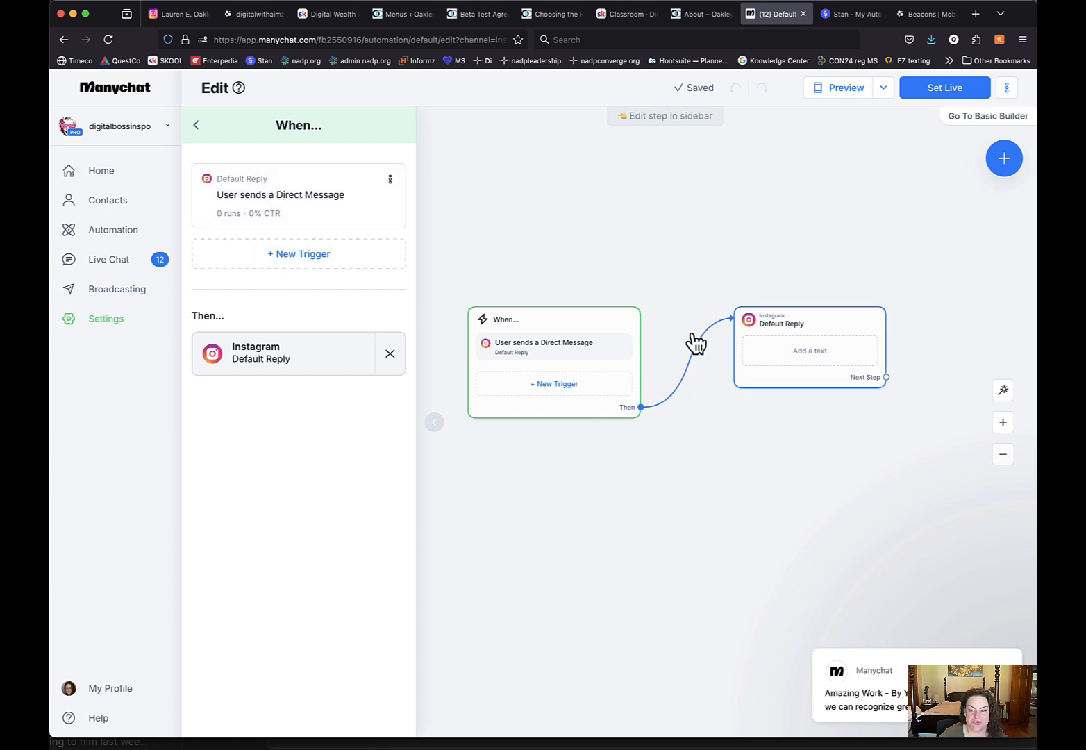
{"action": "left_click", "coordinate": [826, 362]}
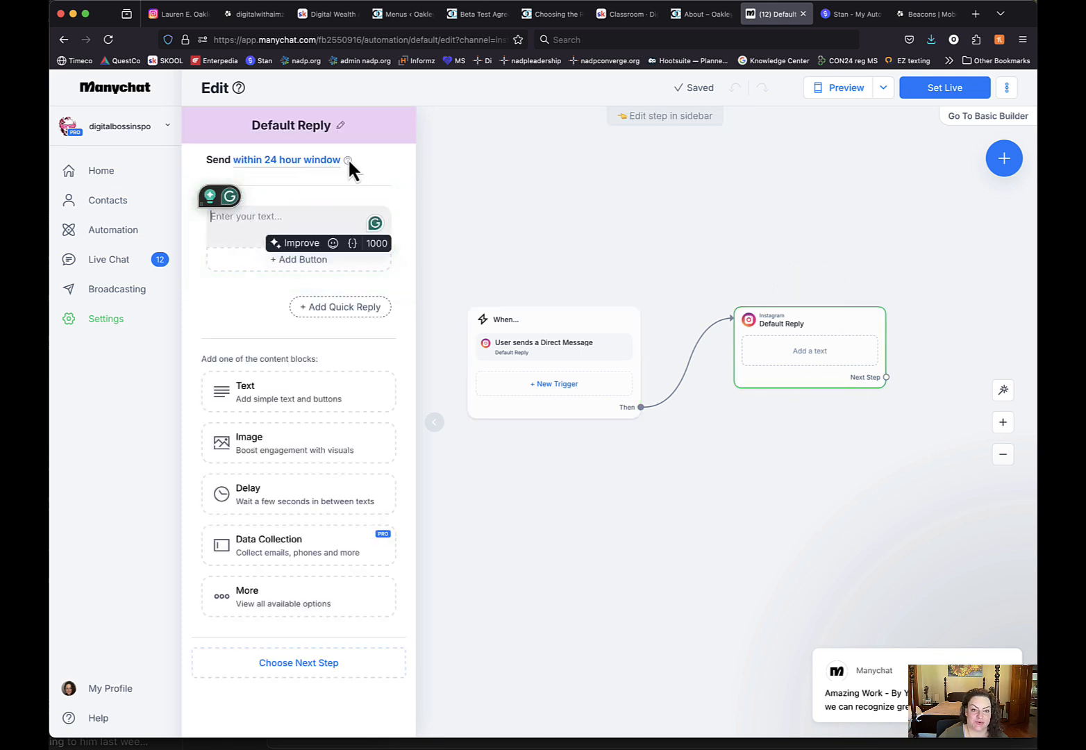
{"action": "mouse_move", "coordinate": [348, 161]}
{"action": "left_click", "coordinate": [268, 164]}
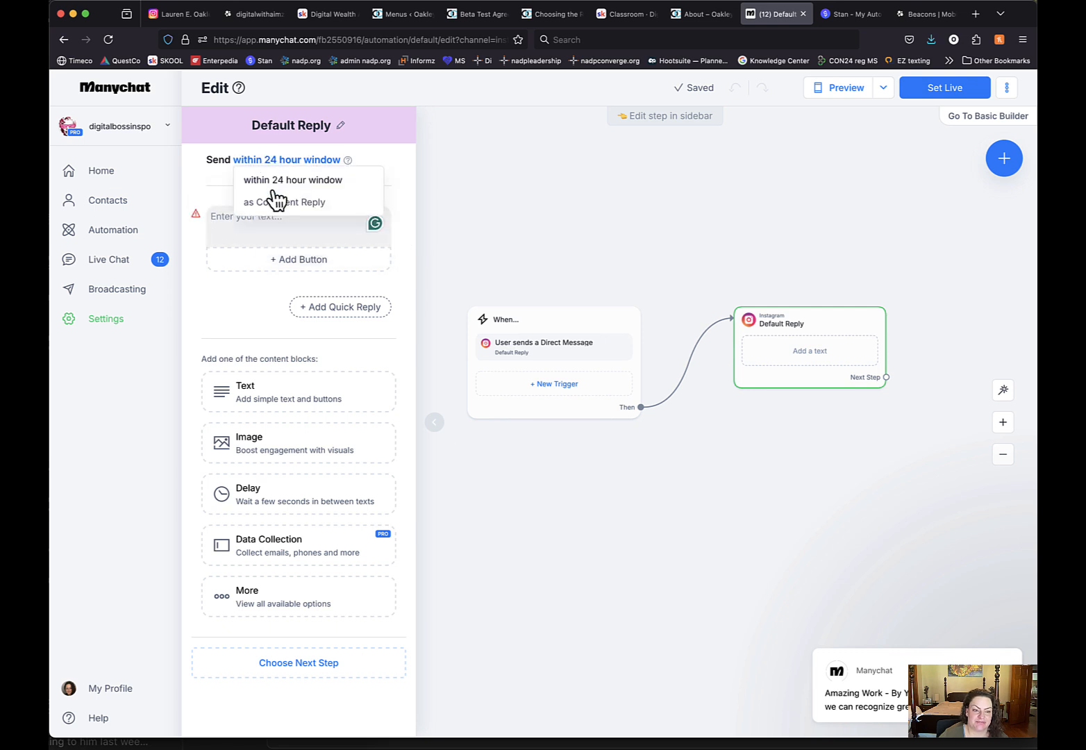
Write the Default Reply text: "Thanks for your message. If you are interested in my starter kit click START below."
{"action": "left_click", "coordinate": [232, 240]}
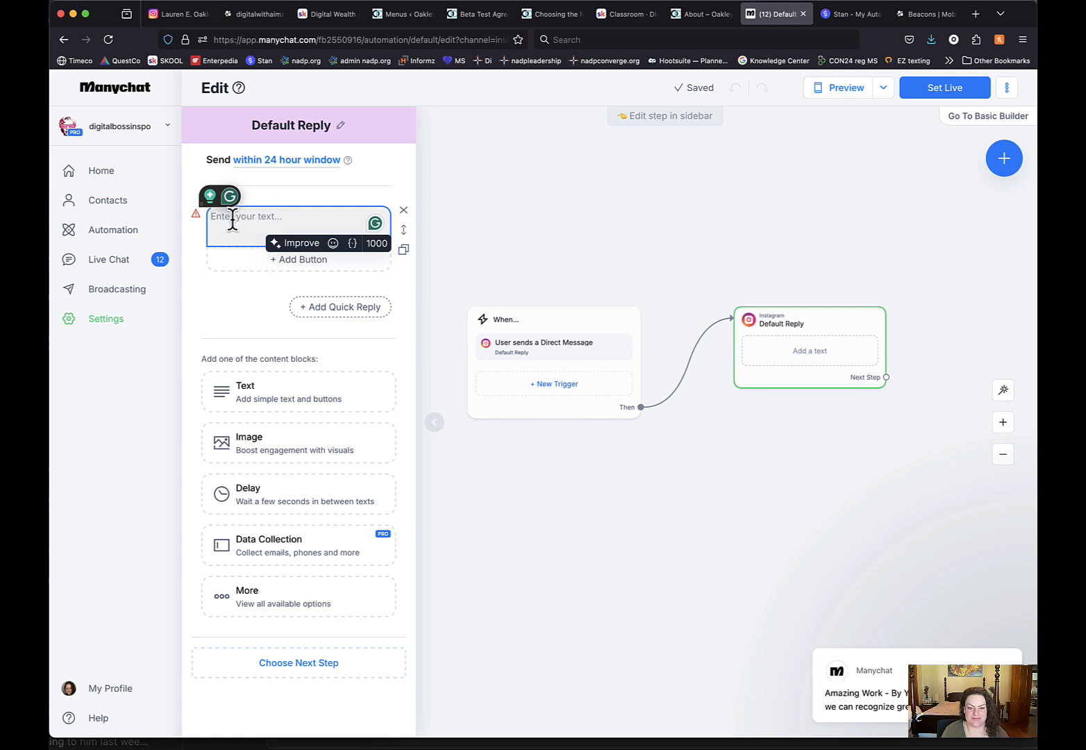
{"action": "type", "text": "Thanks for your message"}
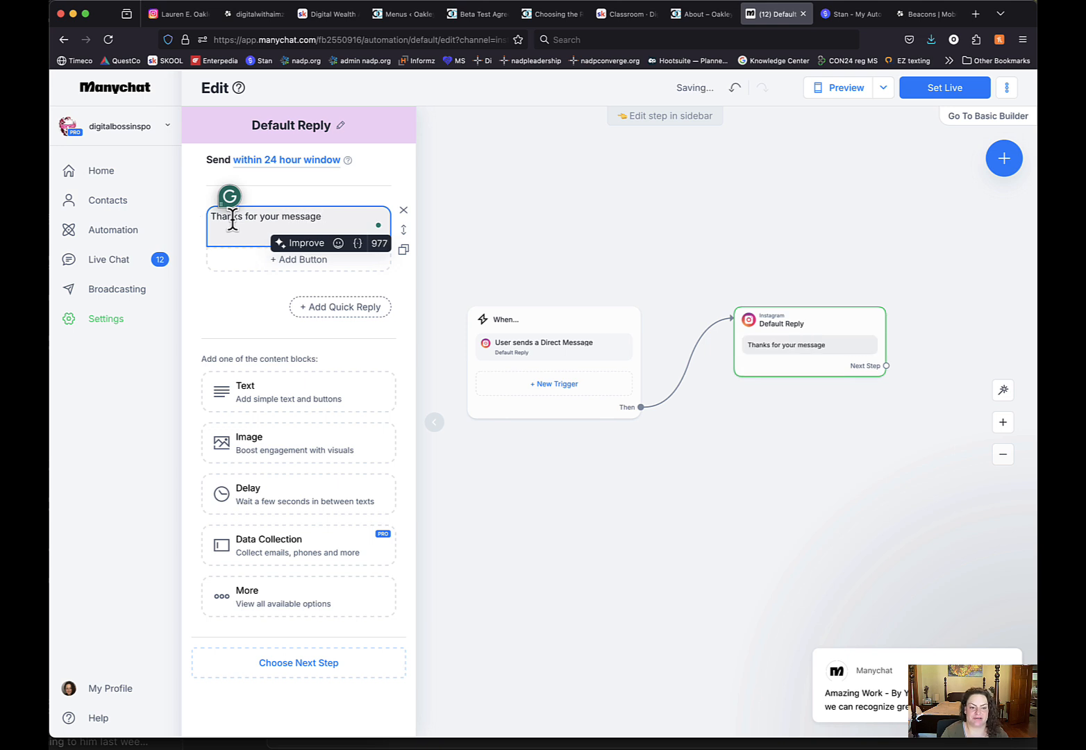
{"action": "type", "text": "."}
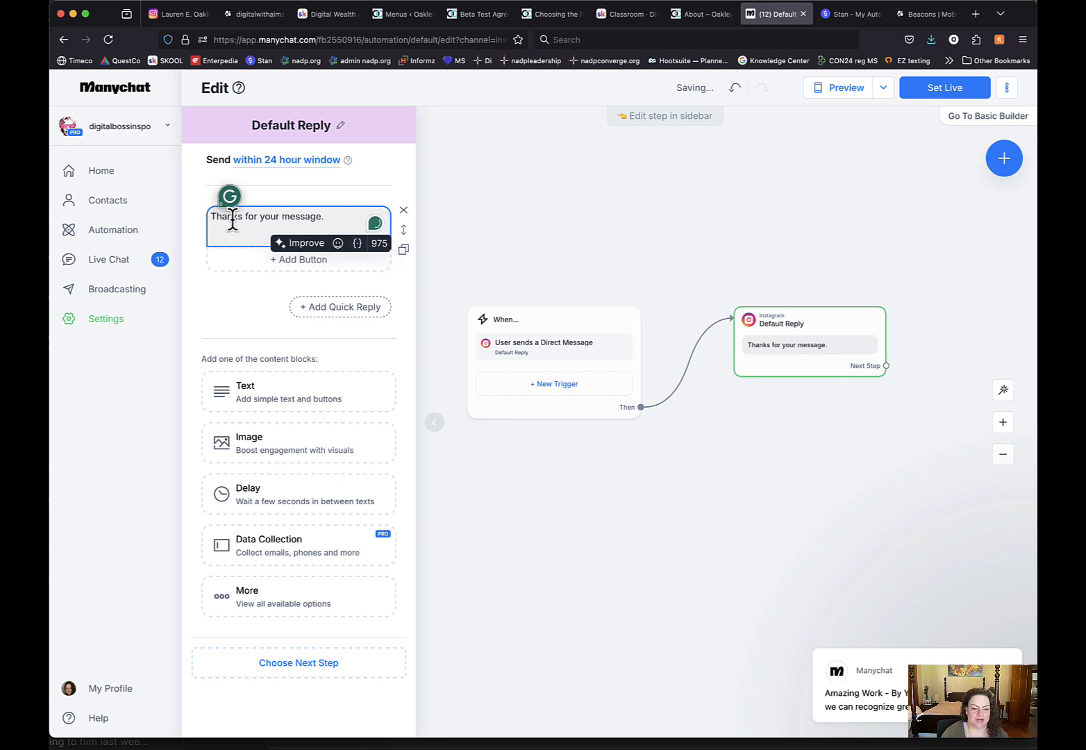
{"action": "left_click", "coordinate": [201, 272]}
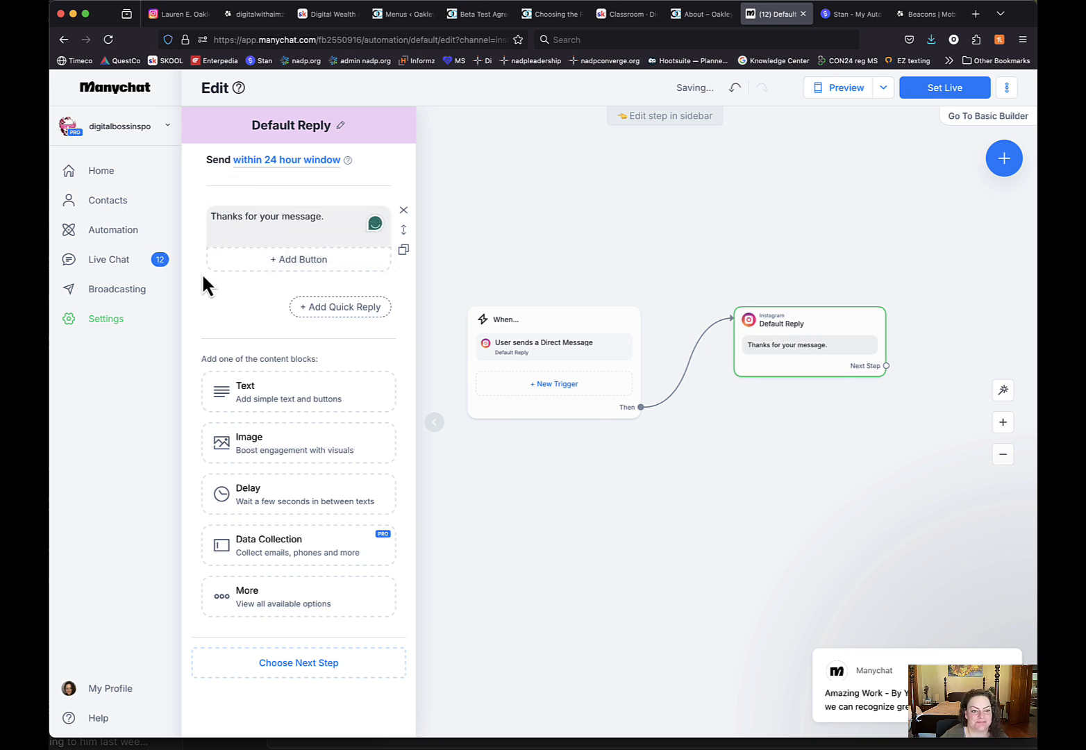
{"action": "left_click", "coordinate": [334, 218]}
{"action": "type", "text": "If you"}
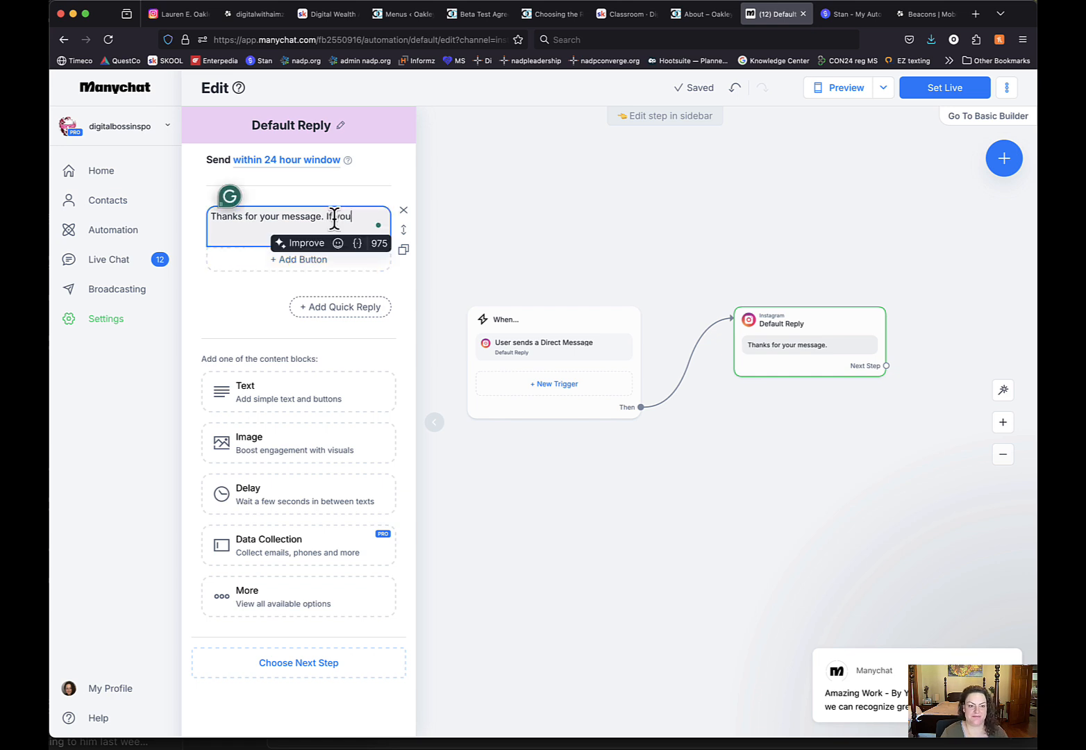
{"action": "type", "text": " are interested in my "}
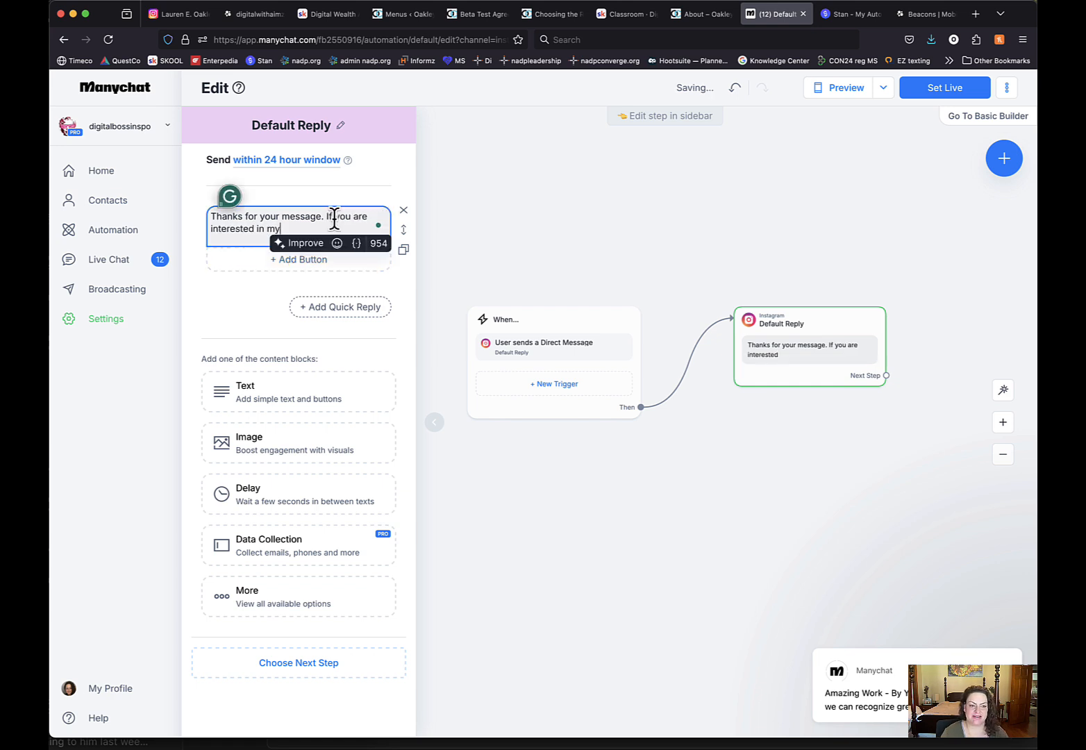
{"action": "type", "text": "starter kit"}
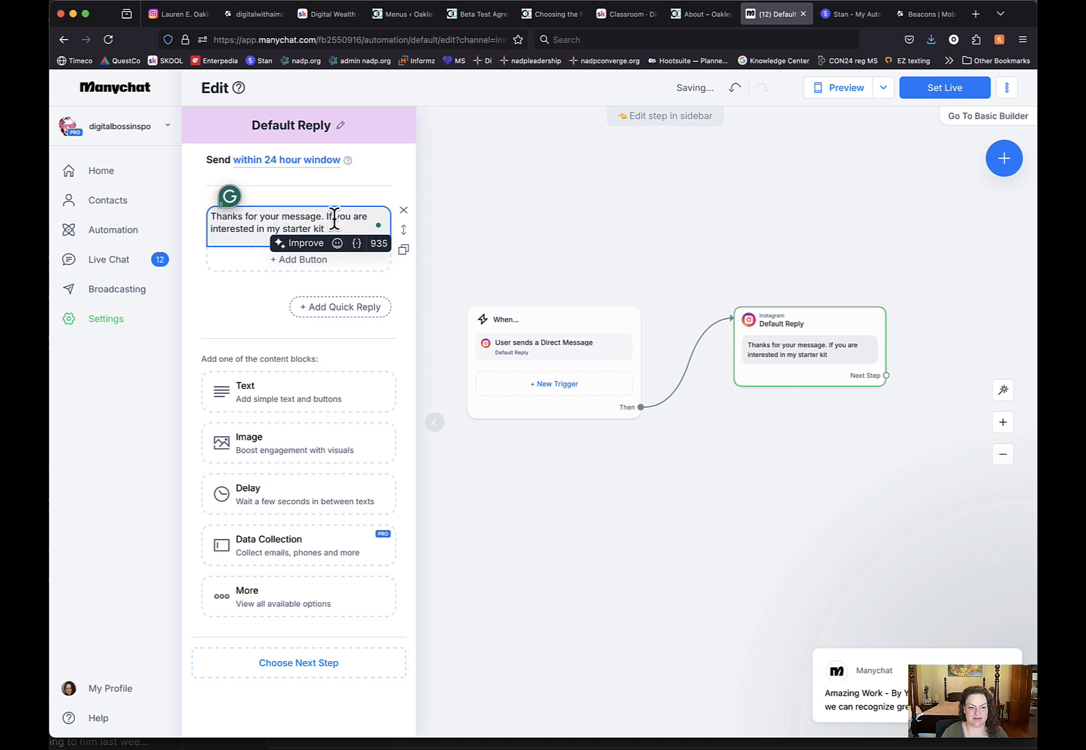
{"action": "type", "text": "below."}
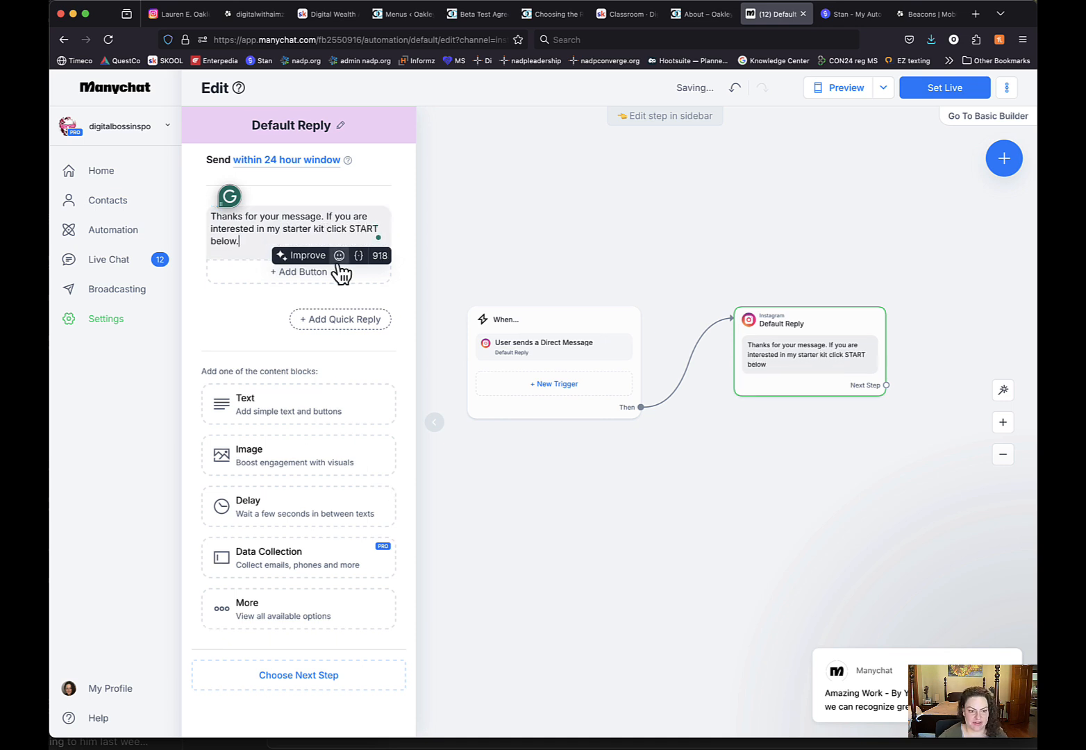
Add a button to the reply text with the Open website action and title it "Open website"
{"action": "left_click", "coordinate": [317, 277]}
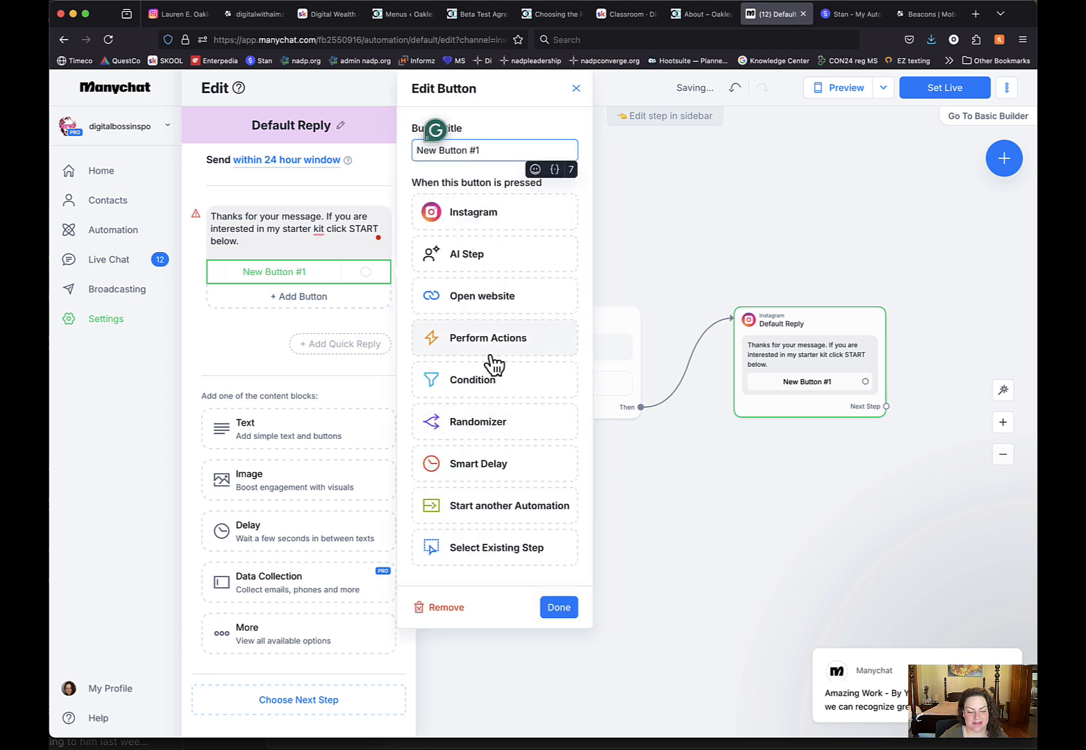
{"action": "left_click", "coordinate": [492, 307]}
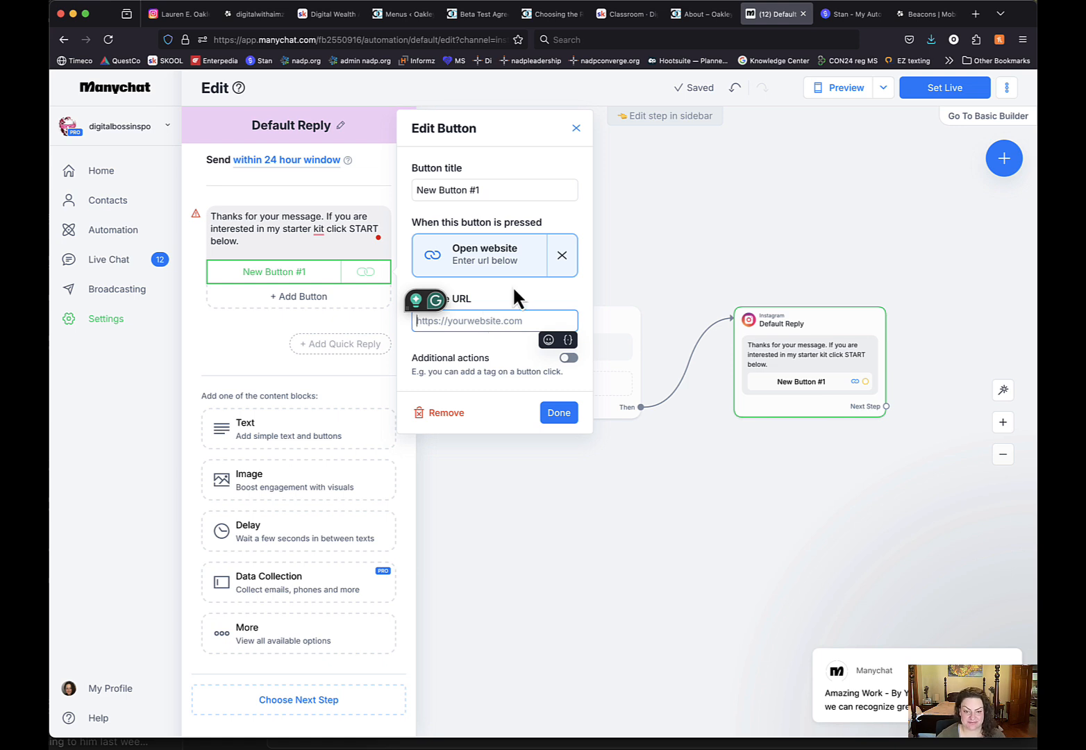
{"action": "triple_click", "coordinate": [485, 190]}
{"action": "type", "text": "Open w"}
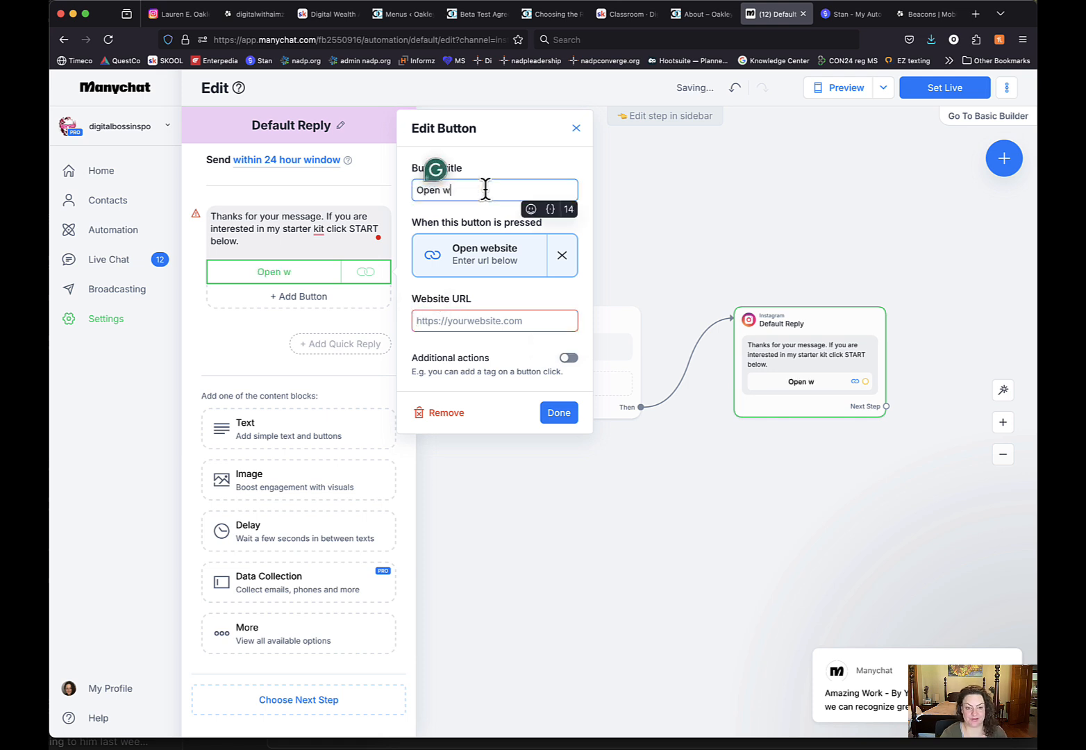
{"action": "type", "text": "ebsite"}
Copy the address of the "Choosing the Right Platform as a Digital Product Beginner" post and use it as the button's website URL
{"action": "left_click", "coordinate": [463, 320]}
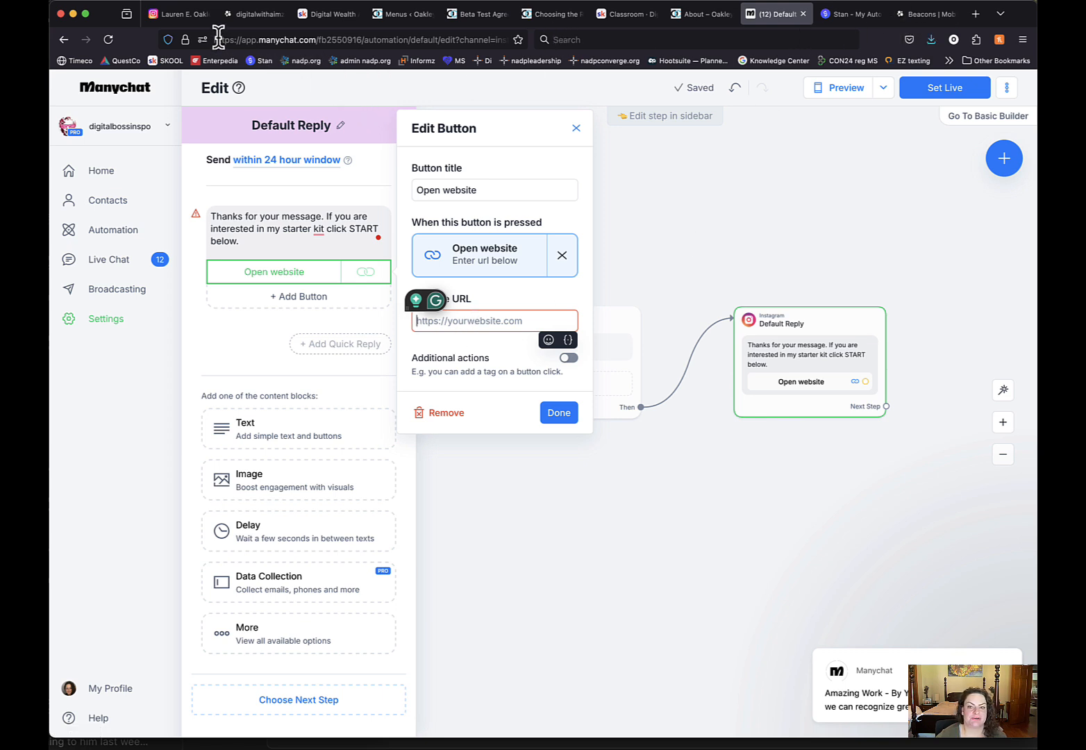
{"action": "left_click", "coordinate": [561, 18]}
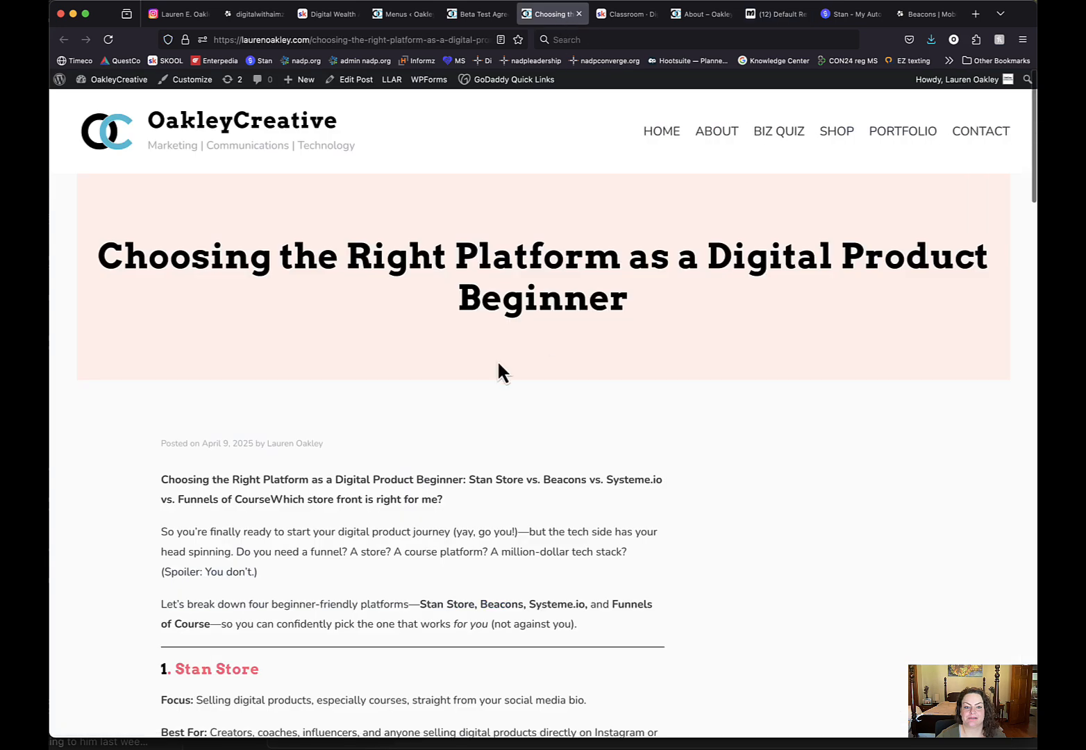
{"action": "left_click", "coordinate": [439, 40]}
{"action": "left_click", "coordinate": [804, 531]}
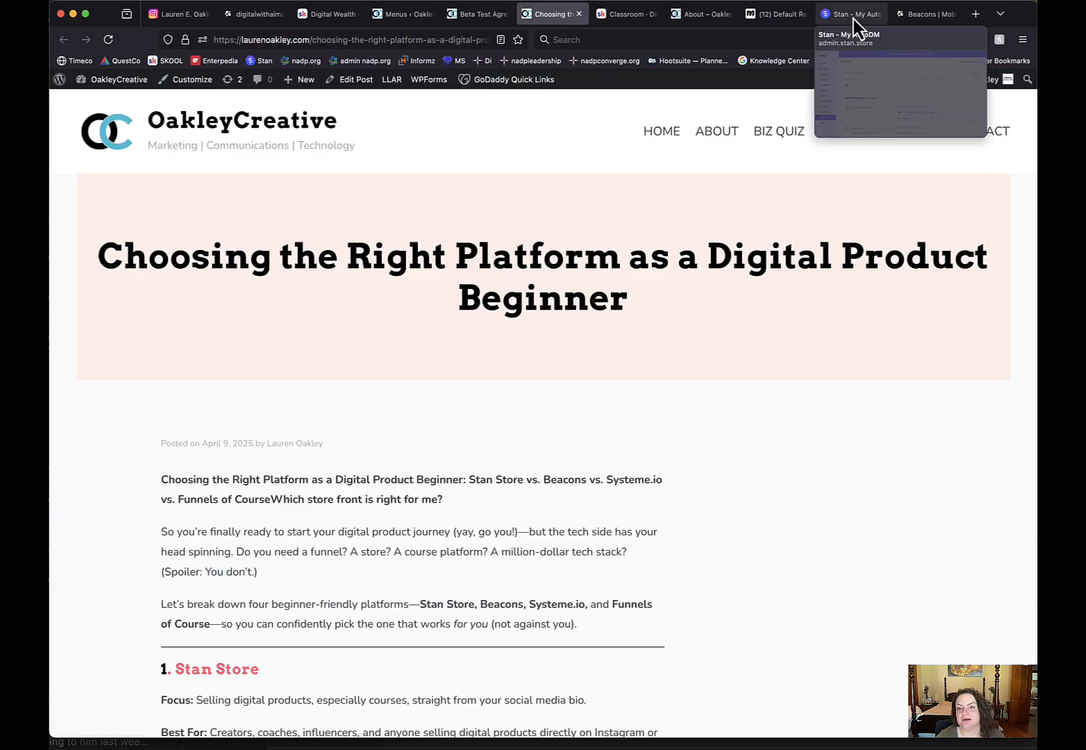
{"action": "left_click", "coordinate": [772, 13]}
{"action": "left_click", "coordinate": [487, 331]}
{"action": "type", "text": "https://laurenoakley.com/choosing-the-right-platform-as-a-digital-product-beginner-stan-store-vs-beacons-vs-systeme-io-vs-funnels-of-course-which-store-front-is-right-for-me/"}
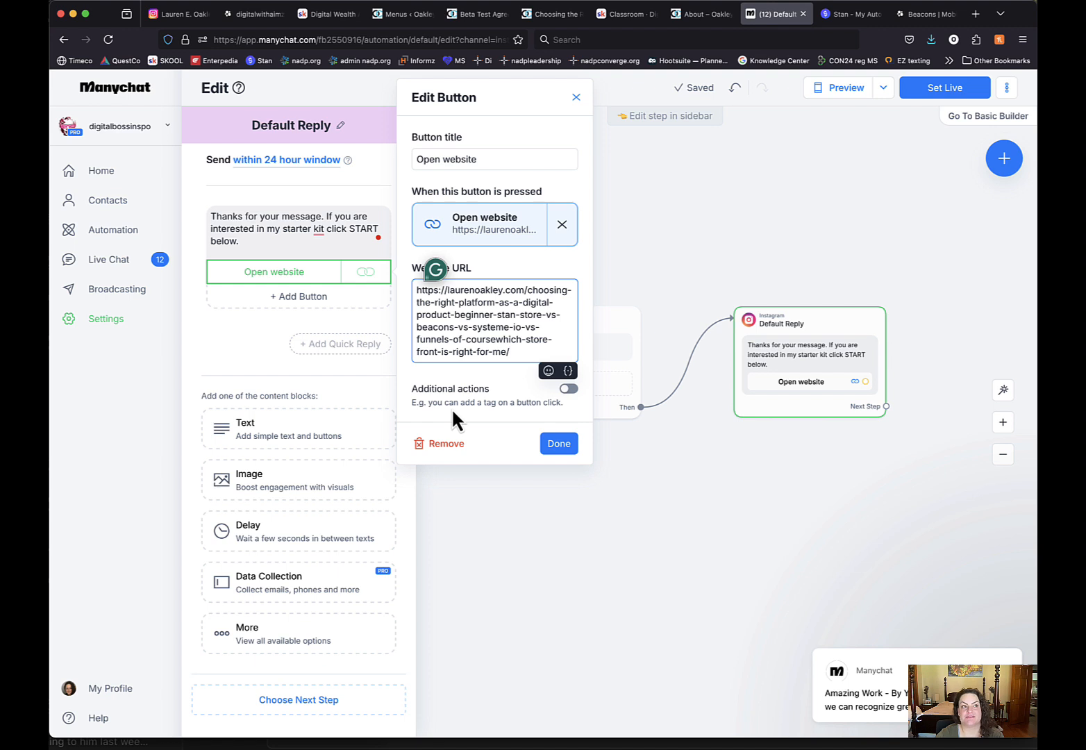
Switch the button's additional actions on and back off, and finish editing the button
{"action": "left_click", "coordinate": [571, 389]}
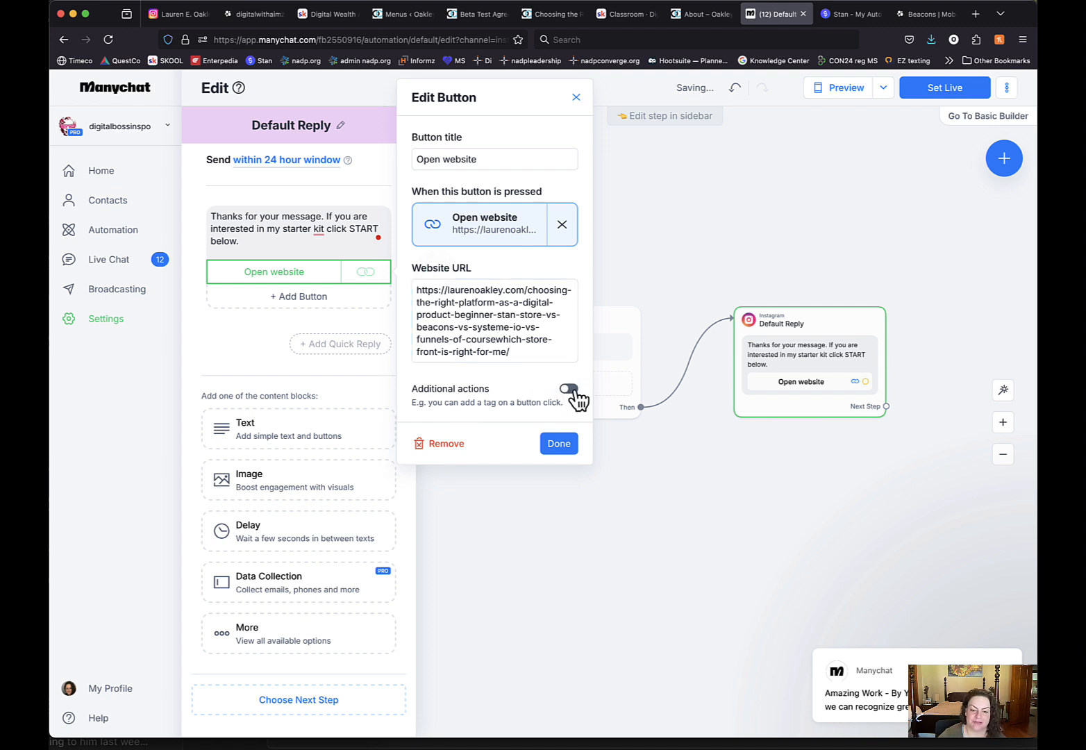
{"action": "left_click", "coordinate": [571, 389]}
{"action": "left_click", "coordinate": [569, 381]}
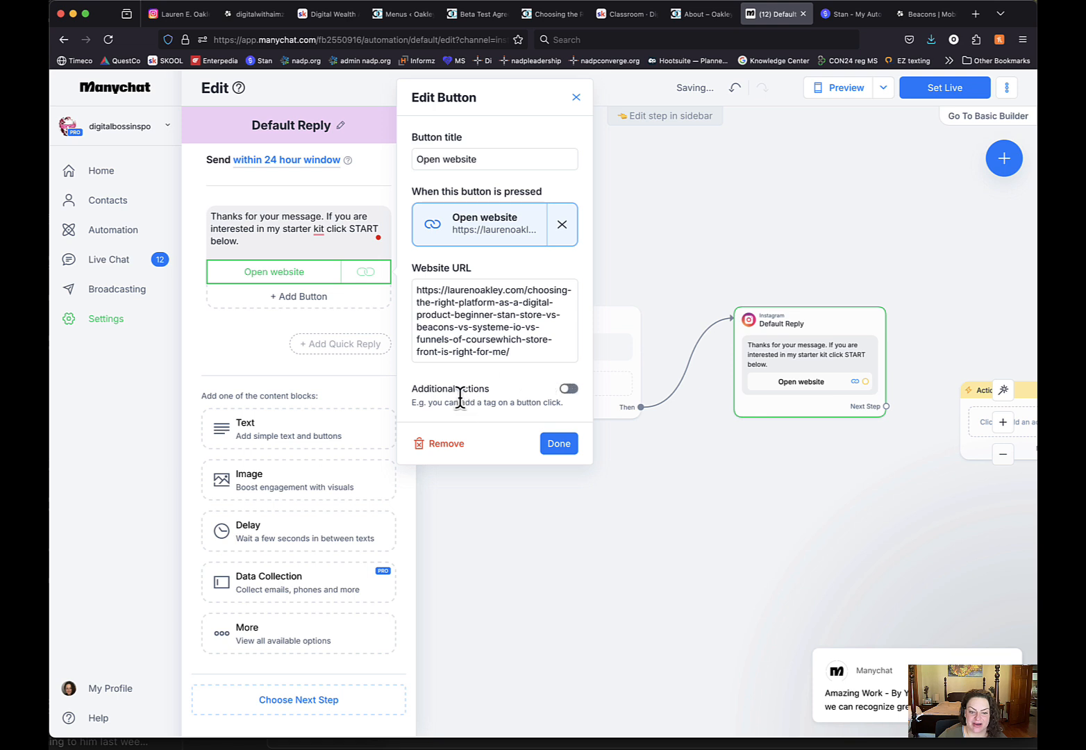
{"action": "left_click", "coordinate": [561, 444]}
Delete the unconnected Actions step from the flow
{"action": "scroll", "coordinate": [642, 436], "scroll_direction": "right", "scroll_amount": 5}
{"action": "scroll", "coordinate": [642, 430], "scroll_direction": "left", "scroll_amount": 1}
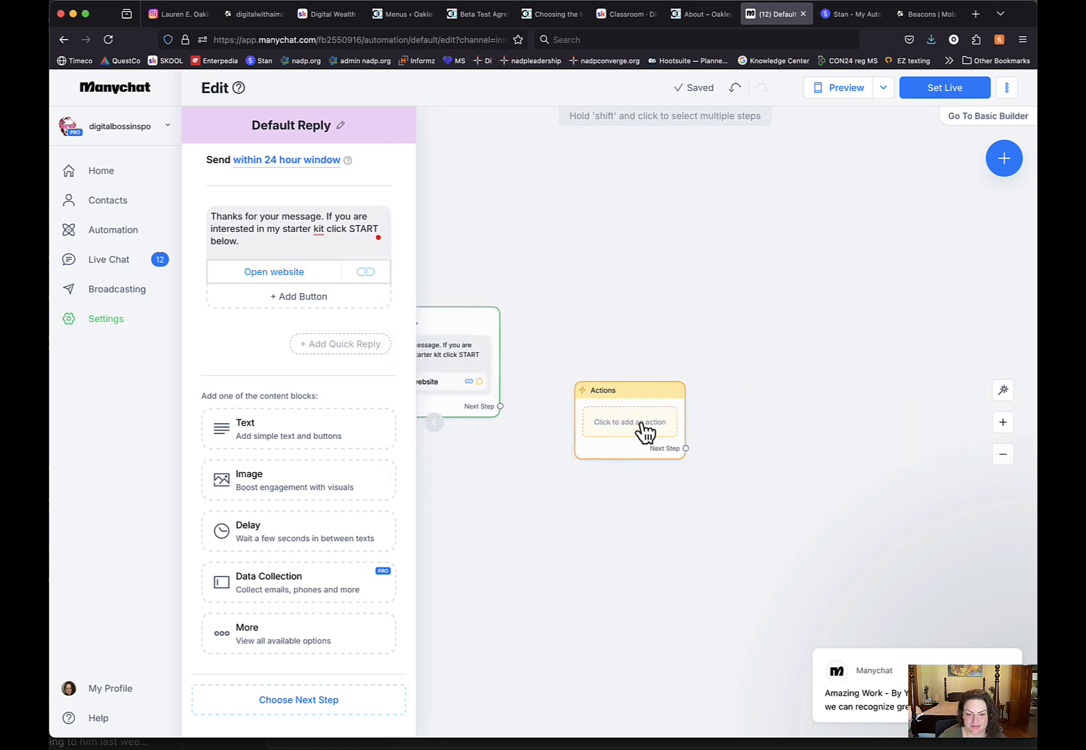
{"action": "left_click", "coordinate": [659, 402]}
{"action": "left_click", "coordinate": [637, 355]}
{"action": "scroll", "coordinate": [719, 432], "scroll_direction": "left", "scroll_amount": 5}
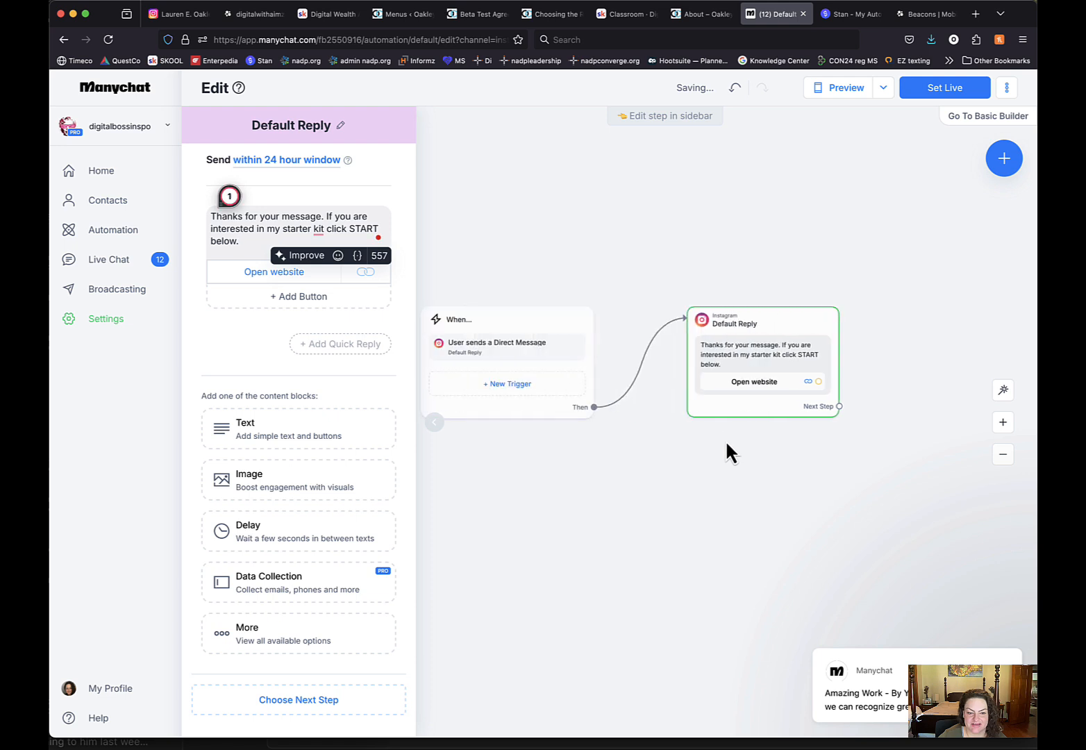
{"action": "scroll", "coordinate": [726, 444], "scroll_direction": "left", "scroll_amount": 1}
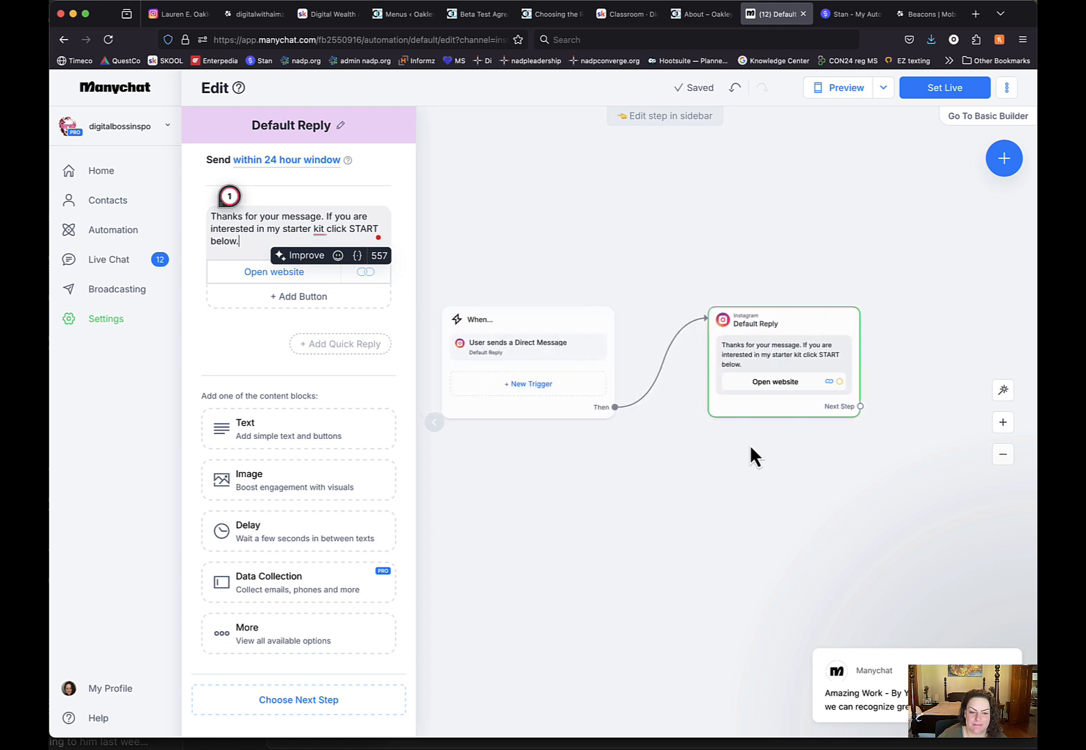
{"action": "scroll", "coordinate": [751, 447], "scroll_direction": "right", "scroll_amount": 1}
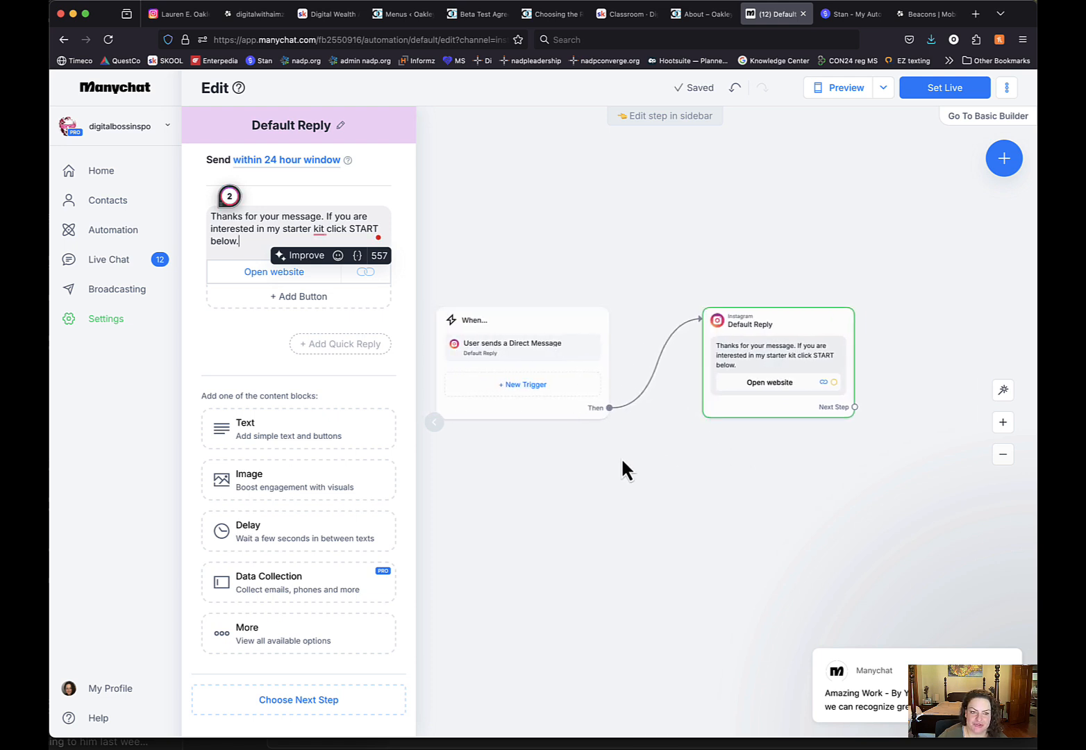
{"action": "scroll", "coordinate": [622, 461], "scroll_direction": "left", "scroll_amount": 1}
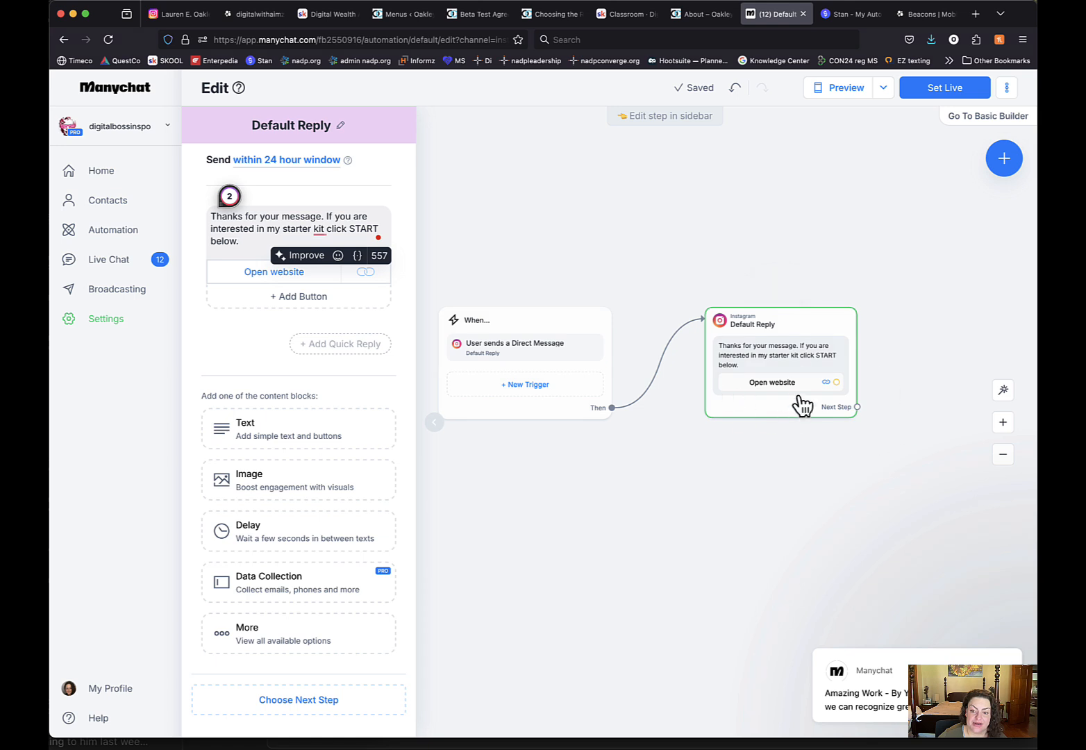
{"action": "mouse_move", "coordinate": [783, 419]}
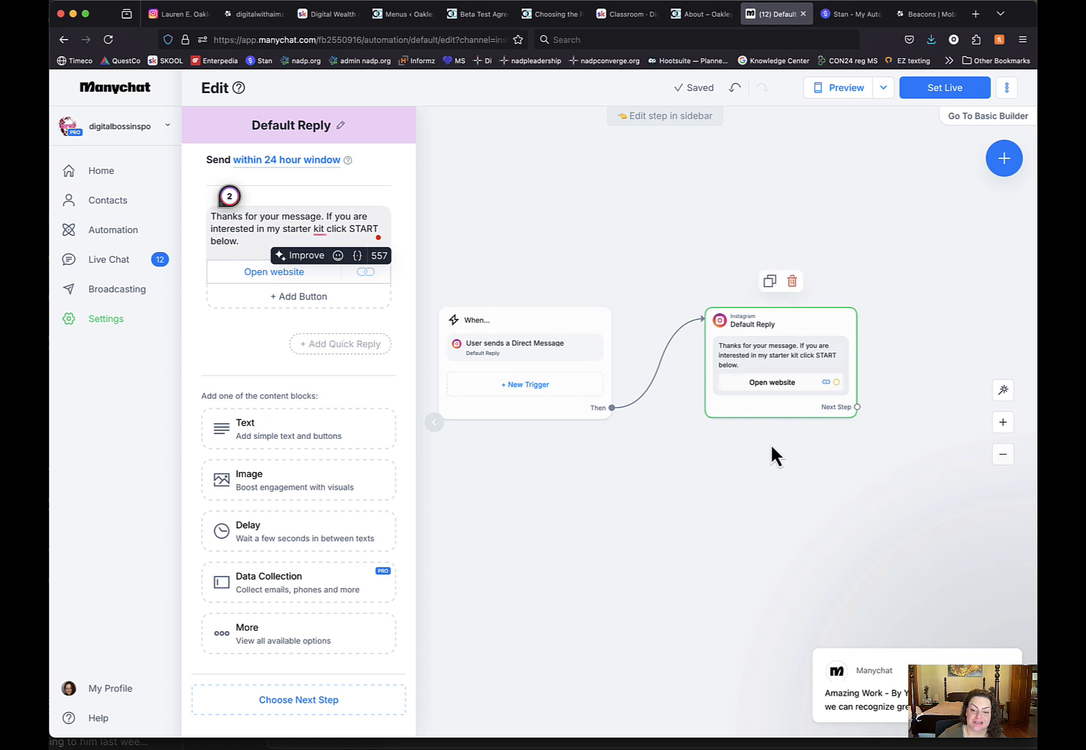
Review the Open website button's settings, finish editing it and set the Default Reply automation live
{"action": "scroll", "coordinate": [771, 448], "scroll_direction": "up", "scroll_amount": 1}
{"action": "scroll", "coordinate": [736, 452], "scroll_direction": "down", "scroll_amount": 1}
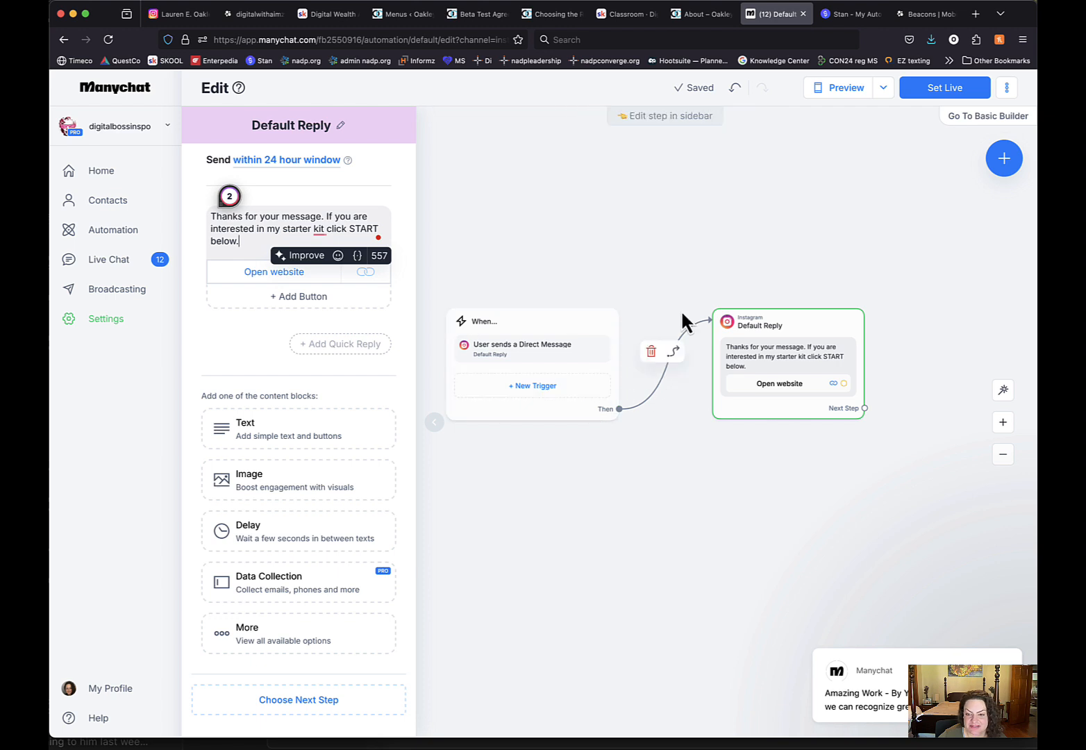
{"action": "left_click", "coordinate": [782, 380]}
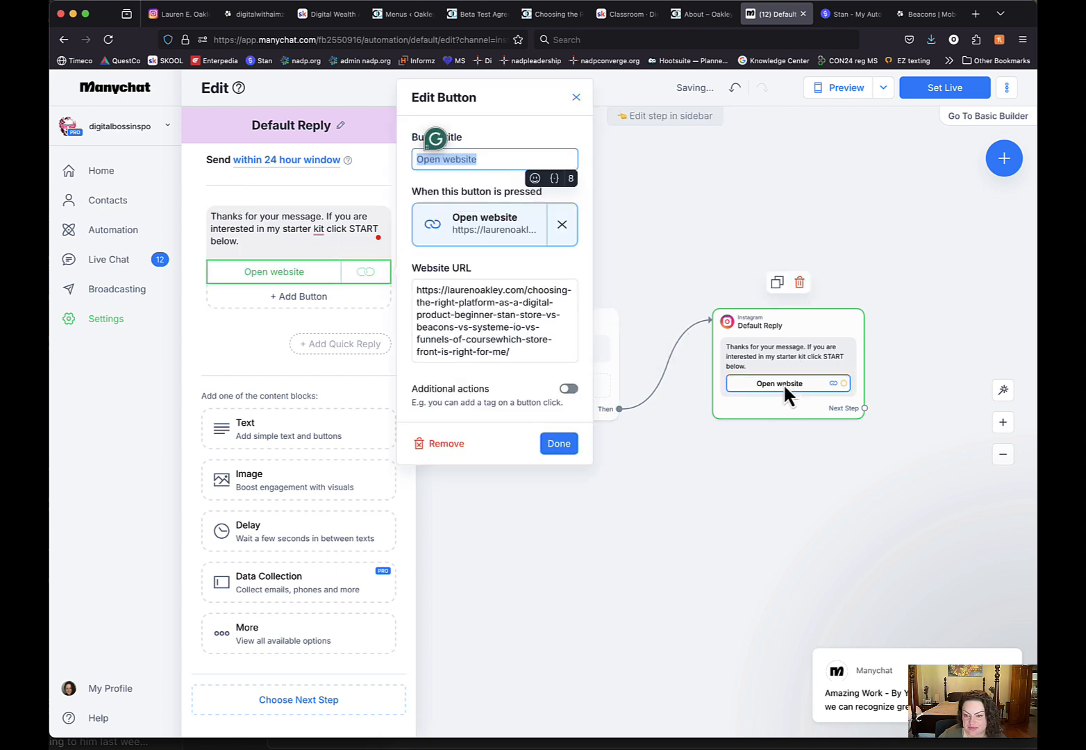
{"action": "left_click", "coordinate": [542, 442]}
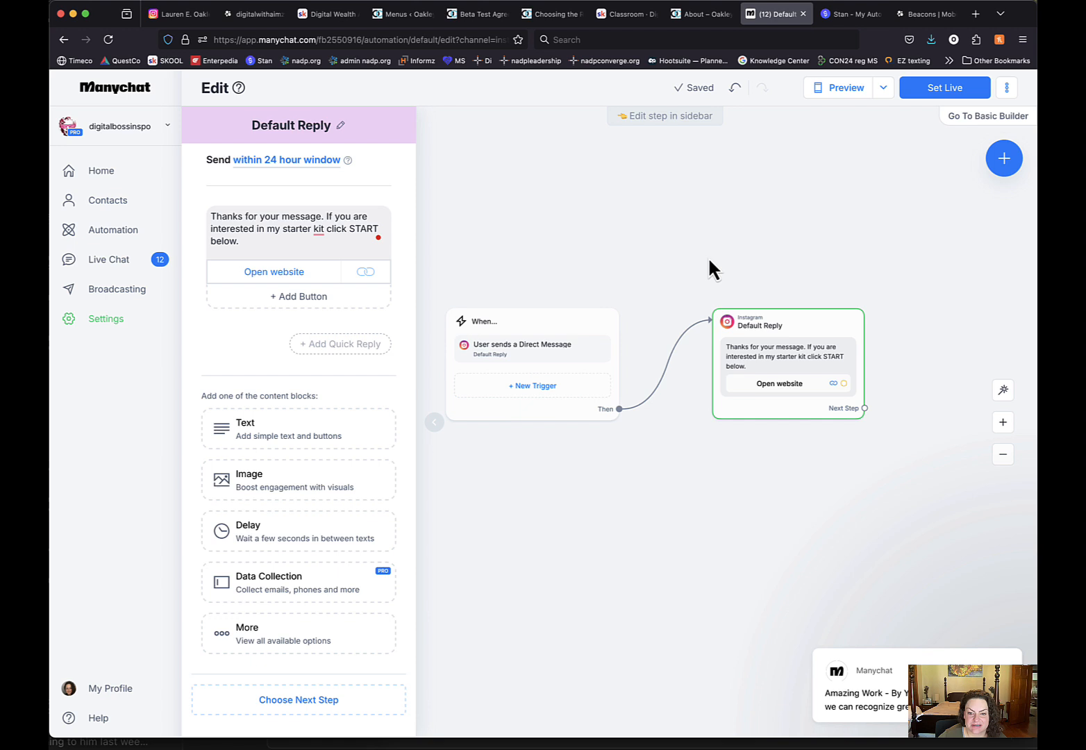
{"action": "left_click", "coordinate": [961, 91]}
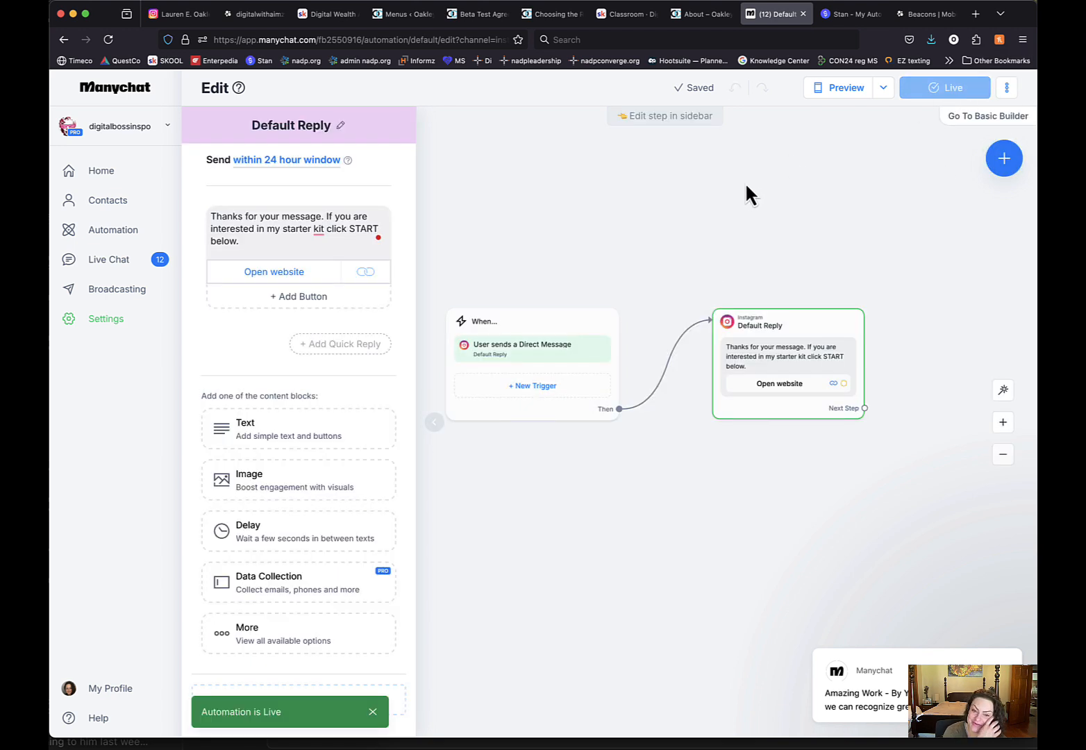
Open the Direct Message trigger's Default Reply settings, select the once per 24 hours frequency and return to the trigger overview
{"action": "left_click", "coordinate": [177, 14]}
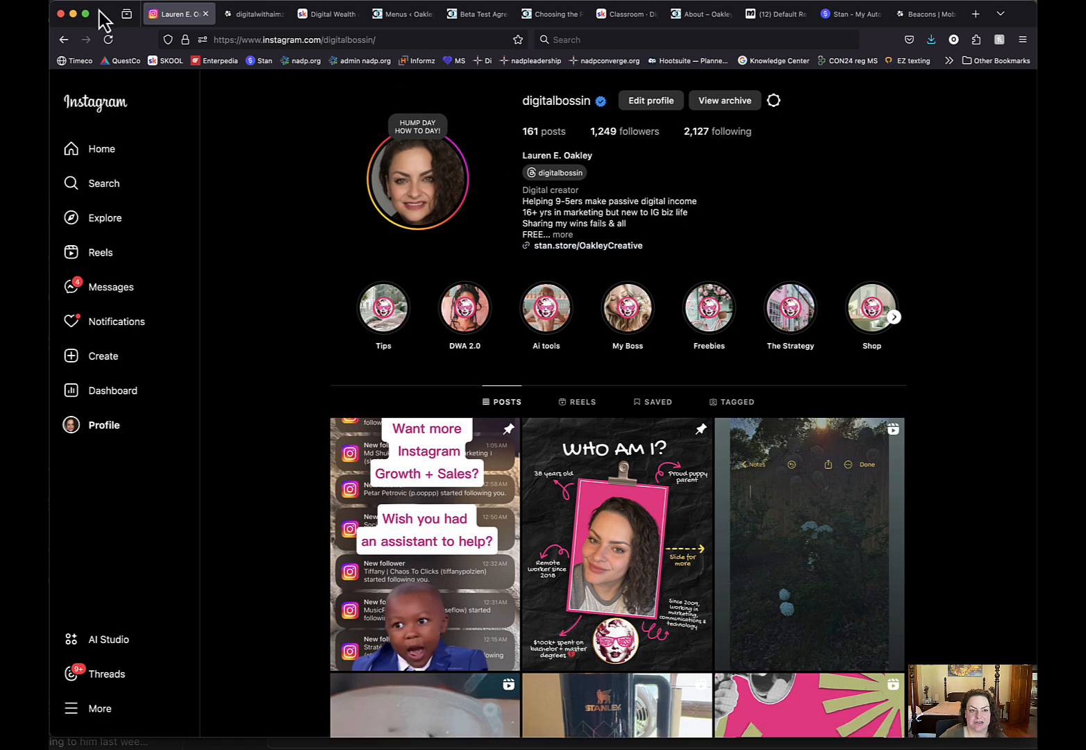
{"action": "left_click", "coordinate": [780, 16]}
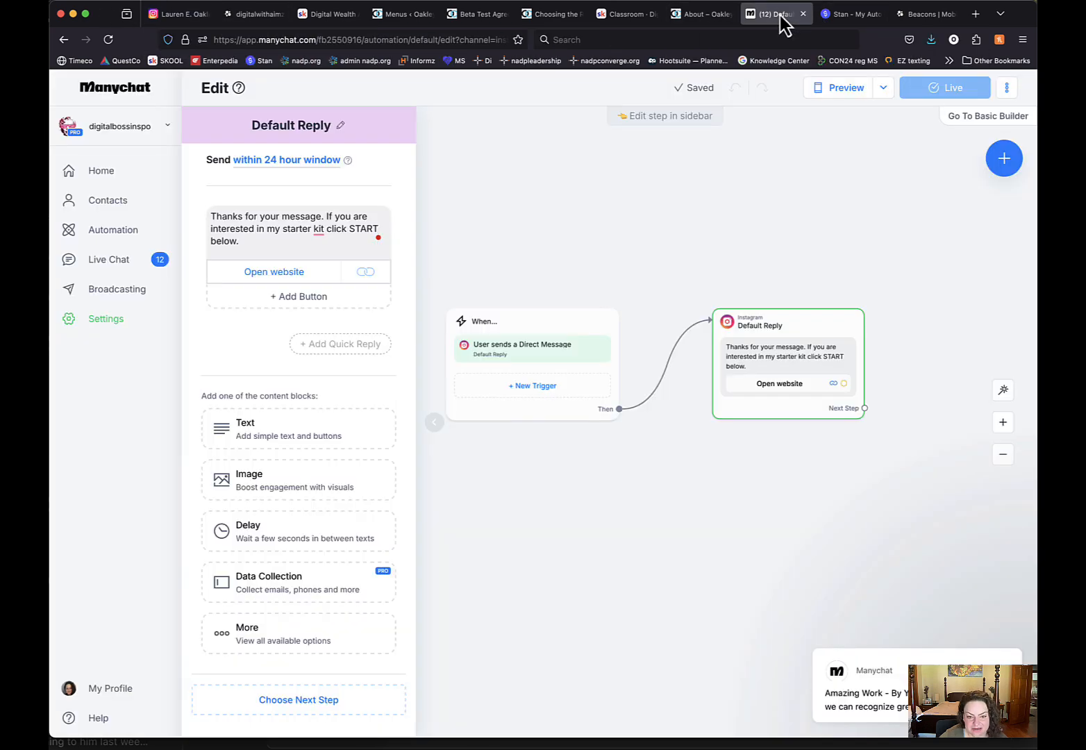
{"action": "left_click", "coordinate": [503, 356]}
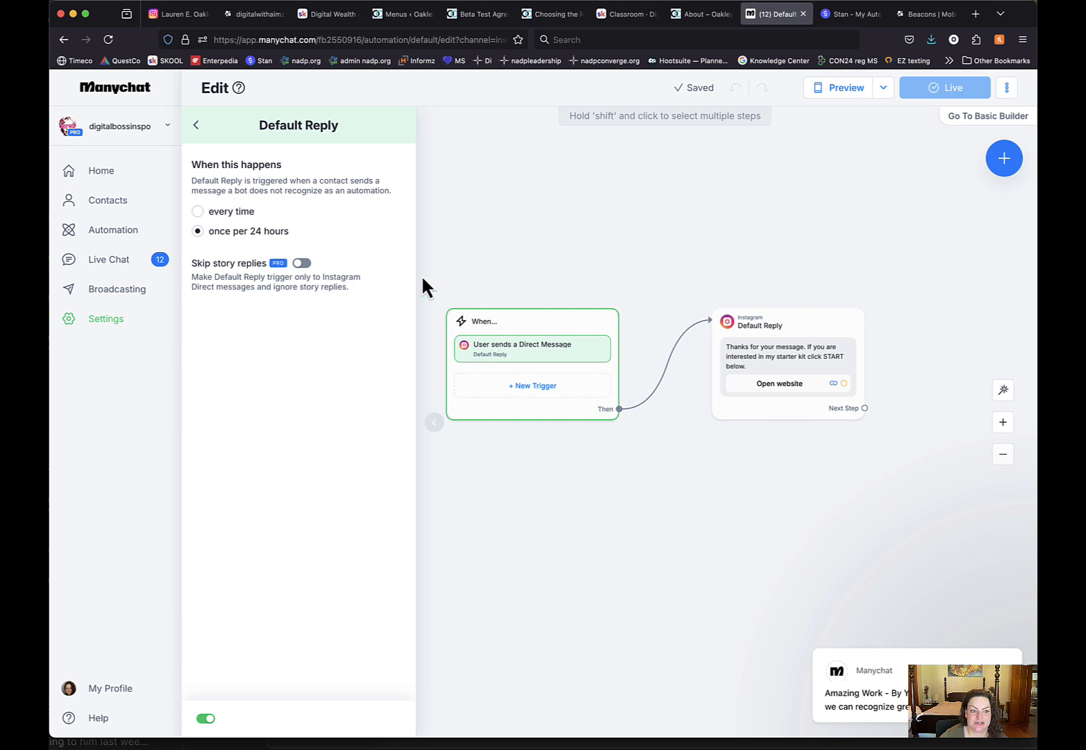
{"action": "left_click", "coordinate": [198, 231]}
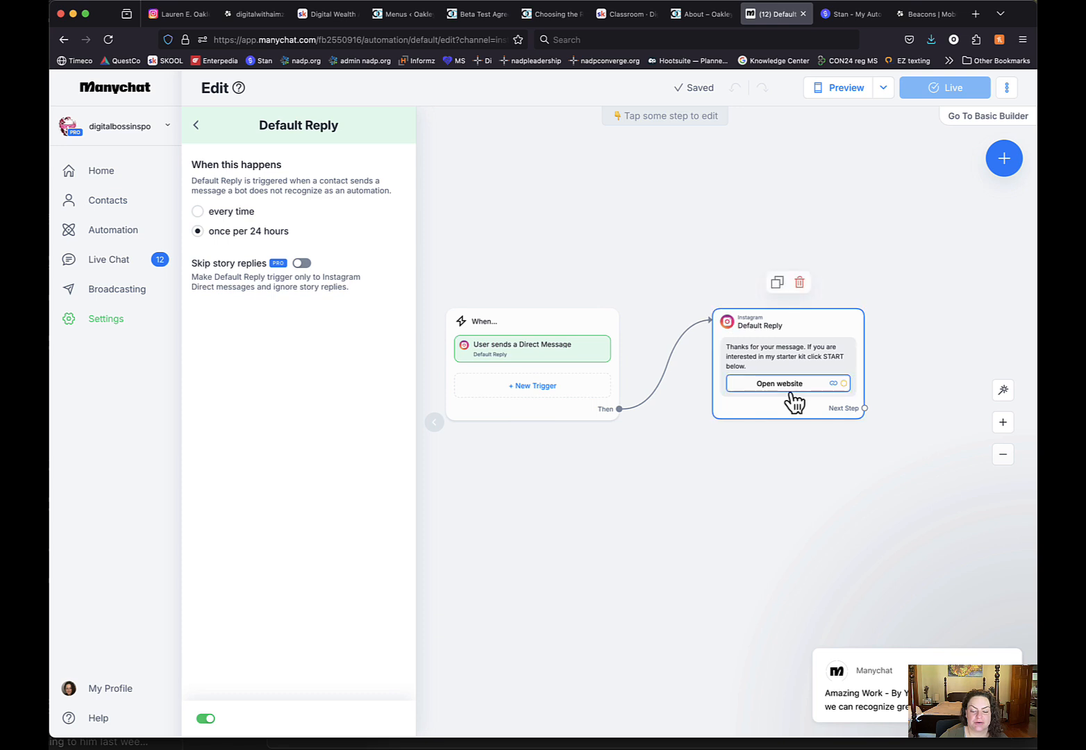
{"action": "left_click", "coordinate": [196, 125]}
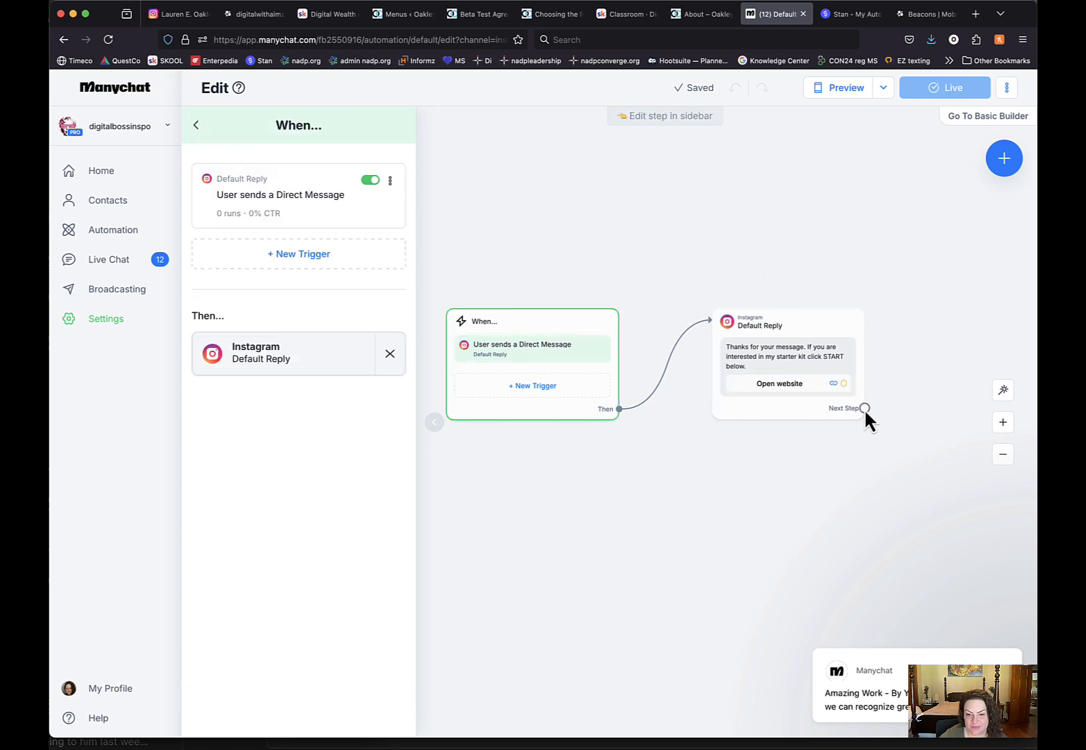
{"action": "scroll", "coordinate": [826, 511], "scroll_direction": "right", "scroll_amount": 5}
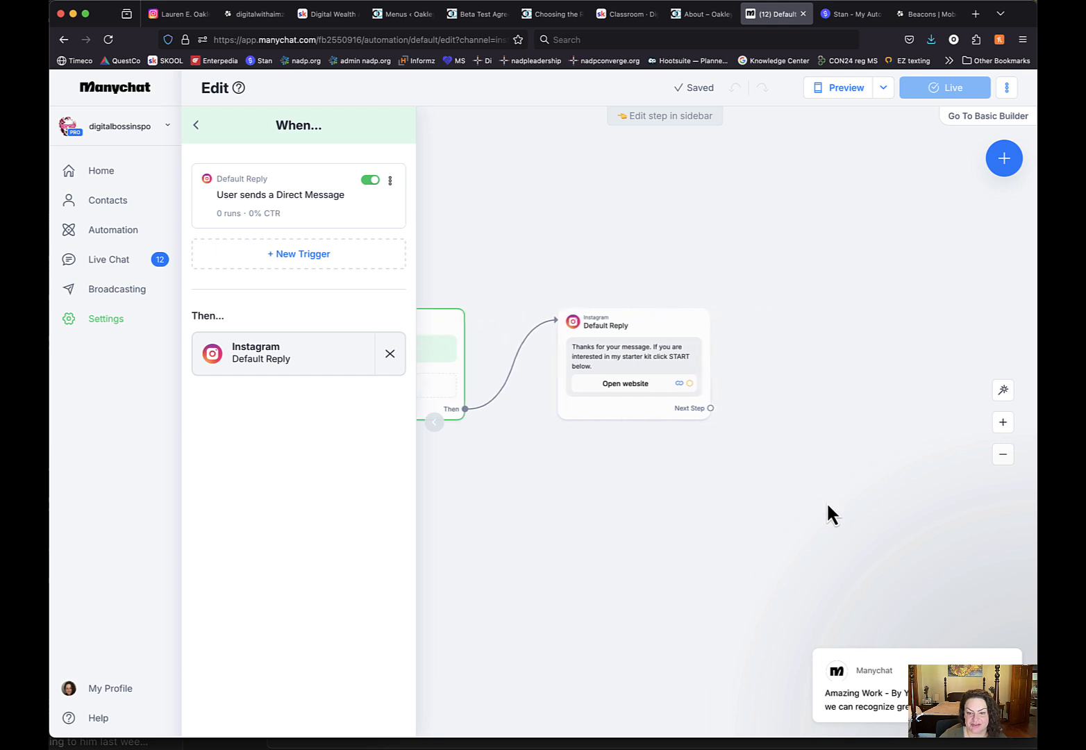
{"action": "left_click", "coordinate": [695, 411]}
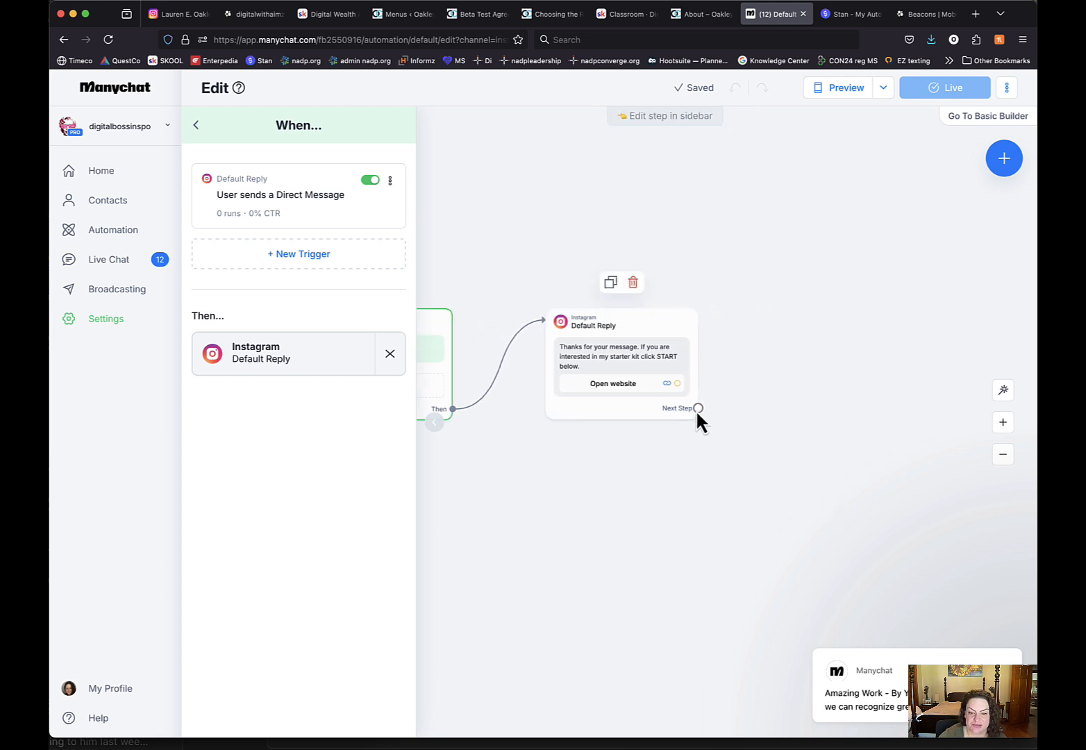
{"action": "scroll", "coordinate": [836, 503], "scroll_direction": "left", "scroll_amount": 5}
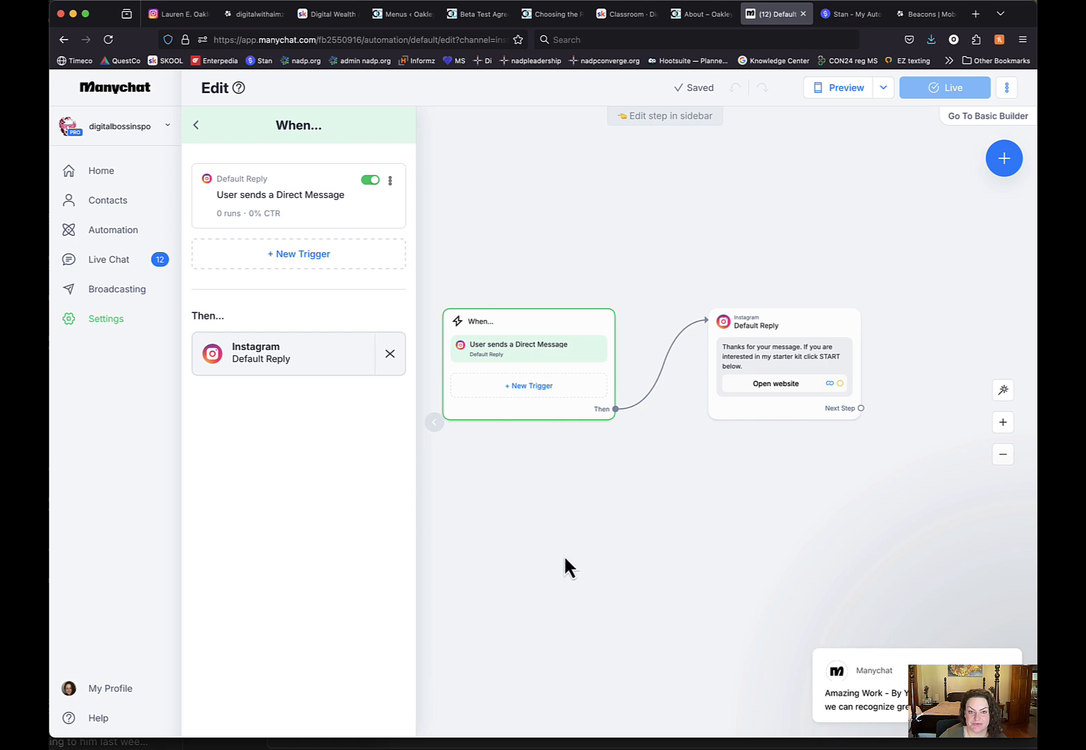
Switch to Instagram and open the profile page of the secondary account used for testing
{"action": "left_click", "coordinate": [186, 21]}
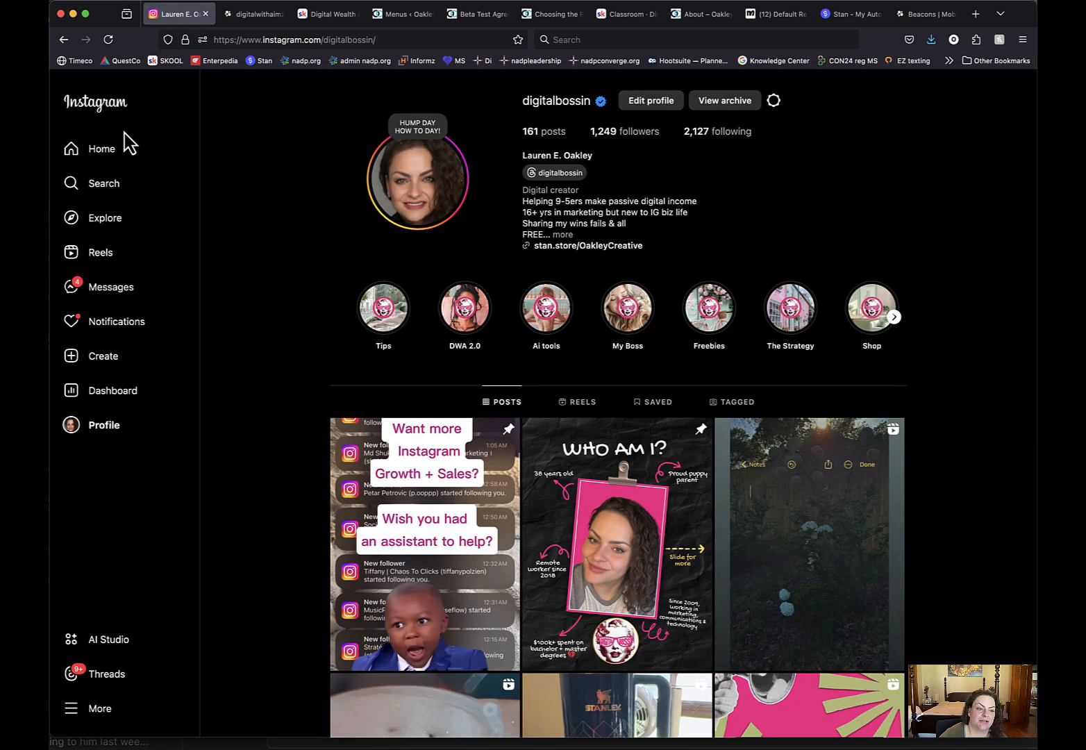
{"action": "scroll", "coordinate": [252, 519], "scroll_direction": "down", "scroll_amount": 2}
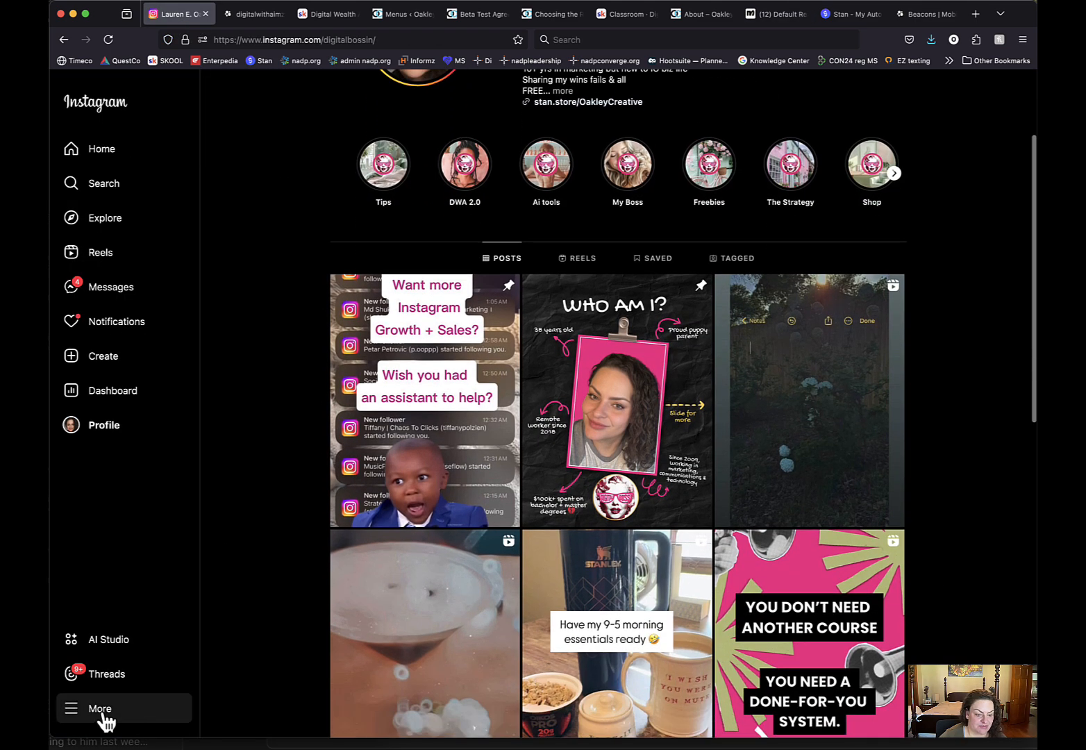
{"action": "left_click", "coordinate": [97, 425]}
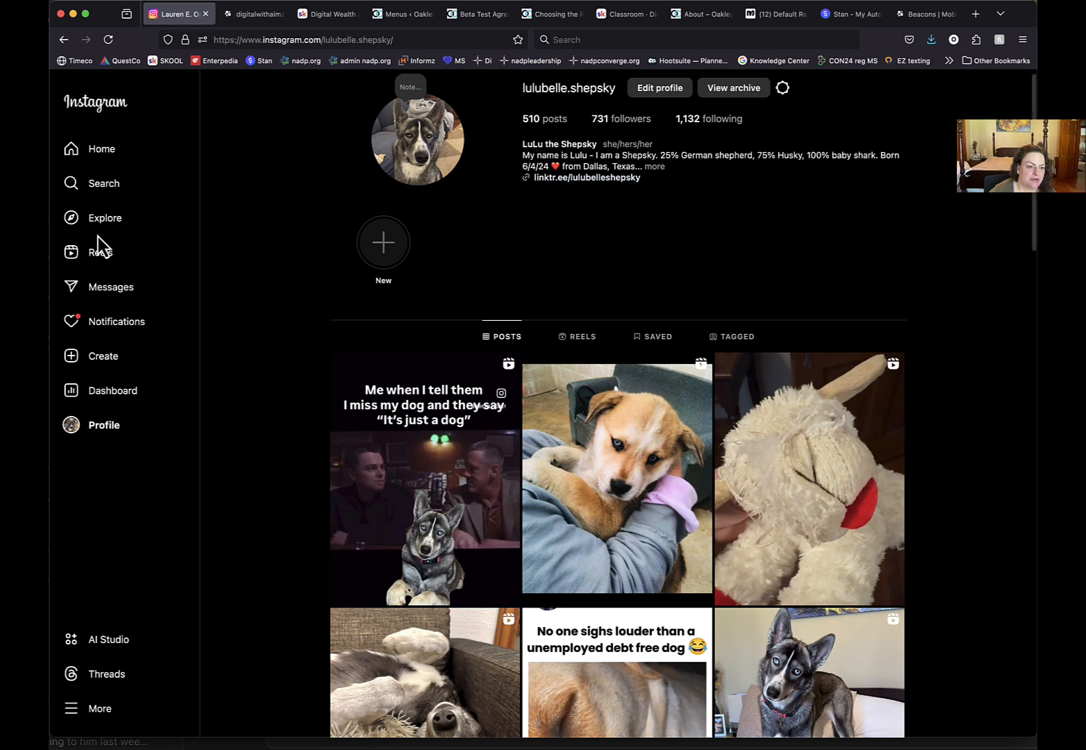
Search Instagram for "Digitalbossin" and open the verified digitalbossin profile
{"action": "left_click", "coordinate": [101, 184]}
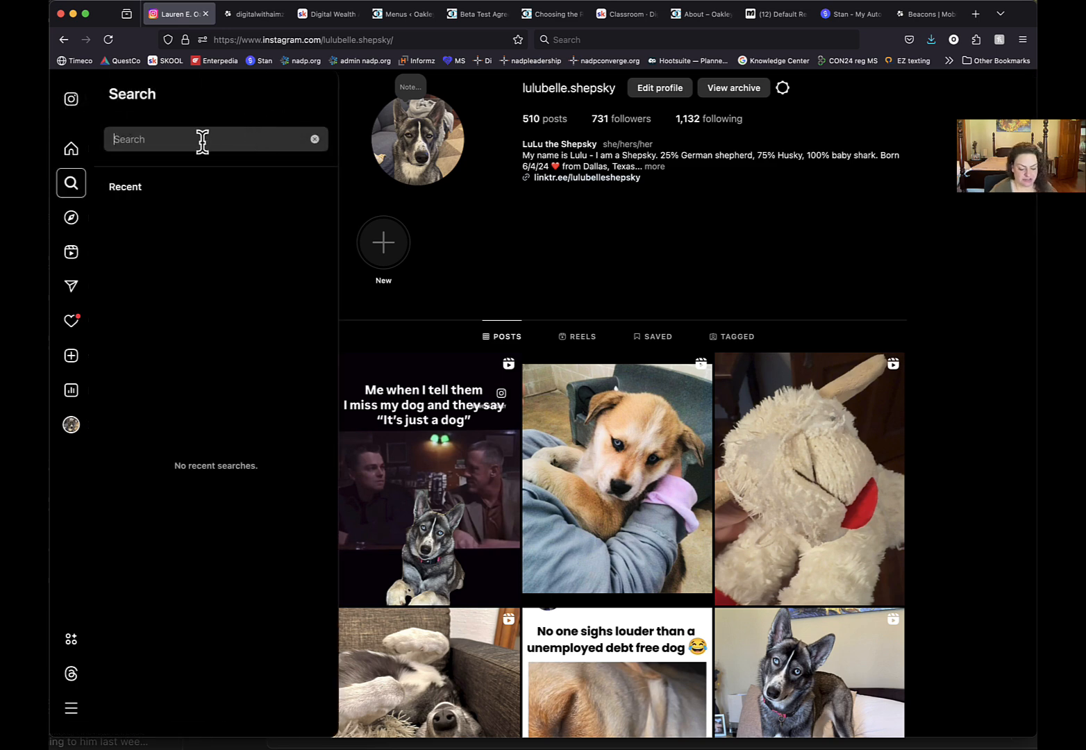
{"action": "type", "text": "Digitalb"}
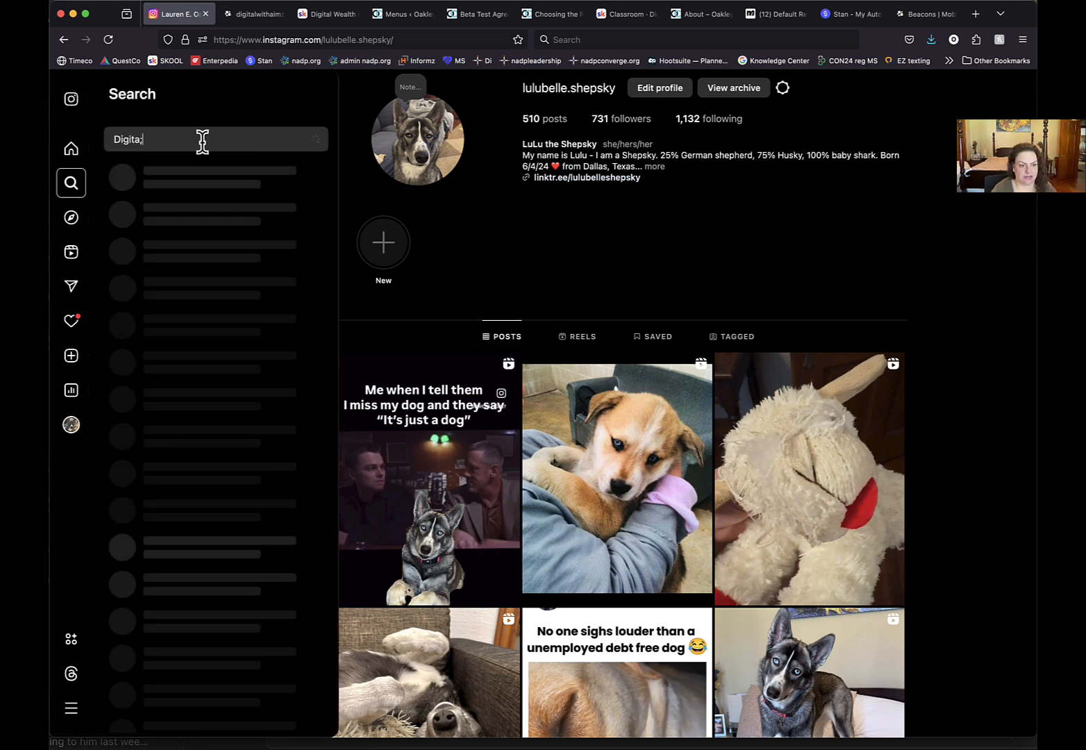
{"action": "type", "text": "pos"}
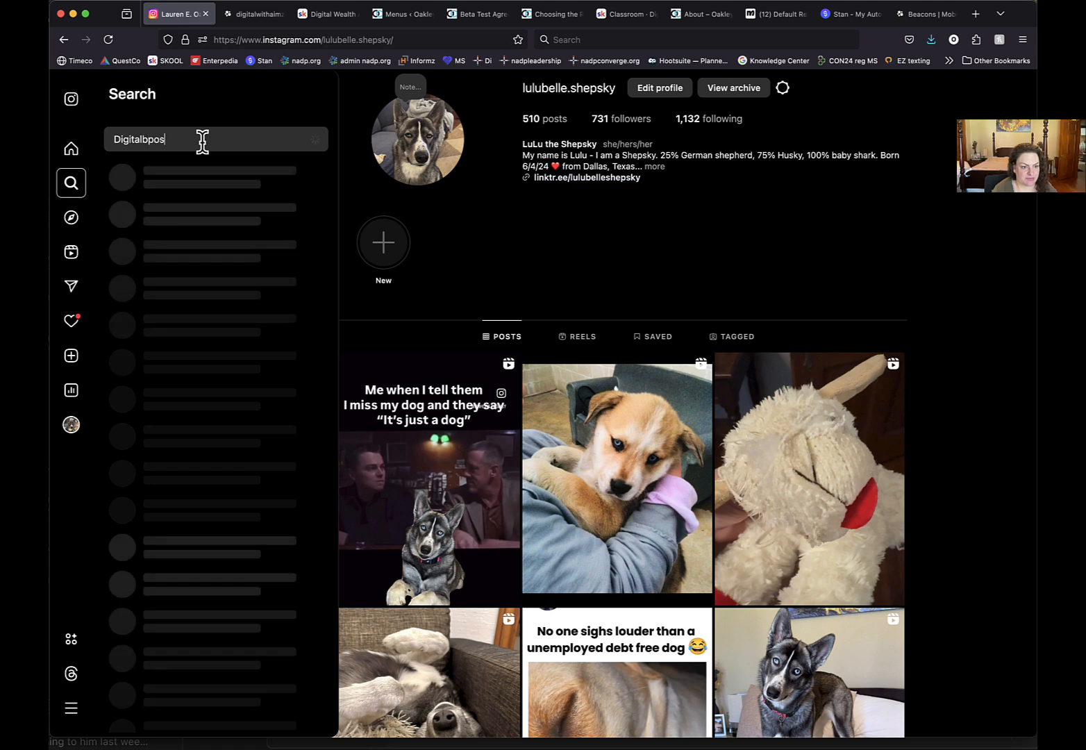
{"action": "key", "text": "BackSpace"}
{"action": "key", "text": "BackSpace"}
{"action": "key", "text": "BackSpace"}
{"action": "type", "text": "osin"}
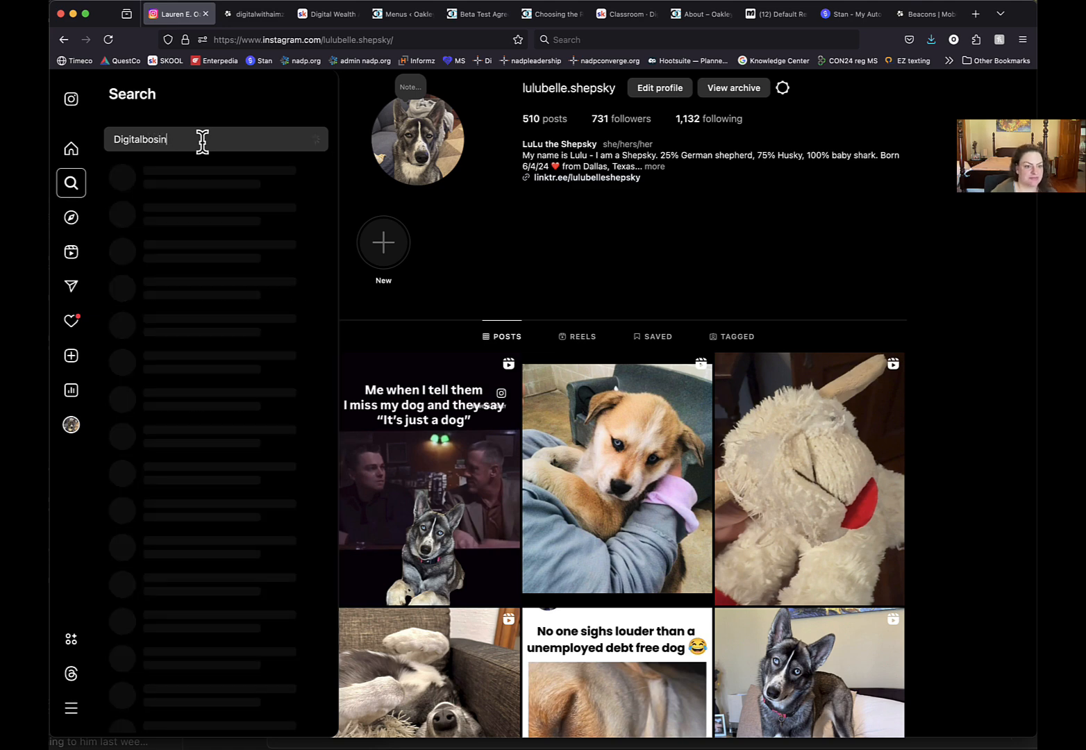
{"action": "key", "text": "BackSpace"}
{"action": "key", "text": "BackSpace"}
{"action": "key", "text": "BackSpace"}
{"action": "type", "text": "ssin"}
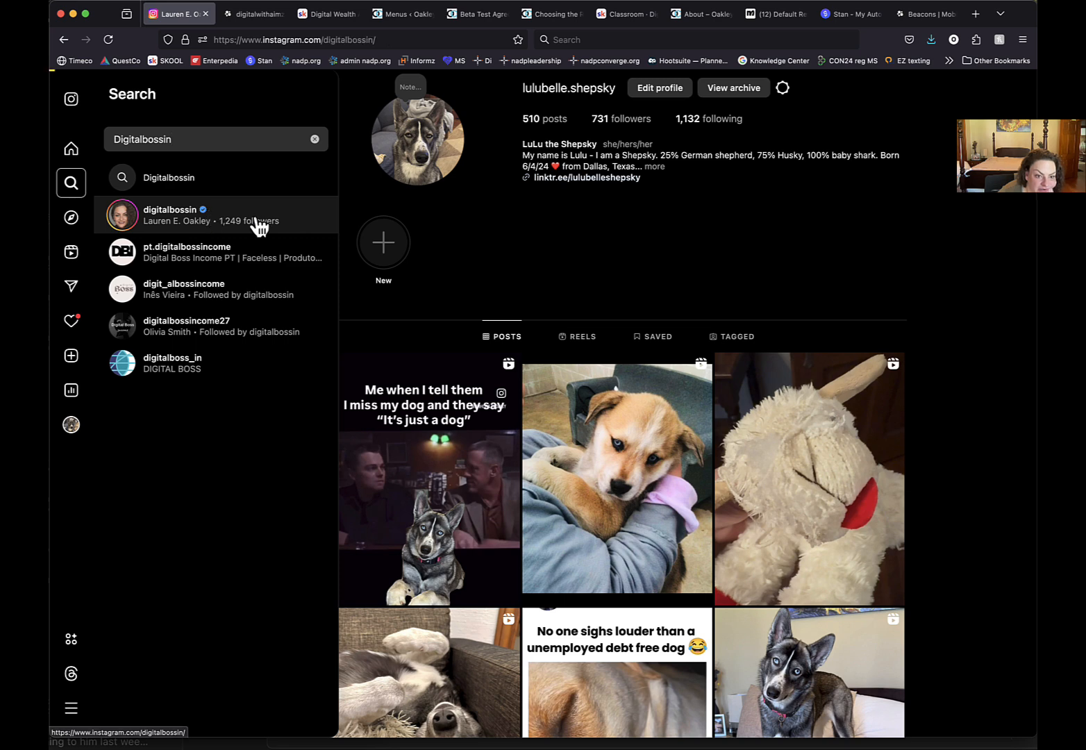
{"action": "left_click", "coordinate": [255, 219]}
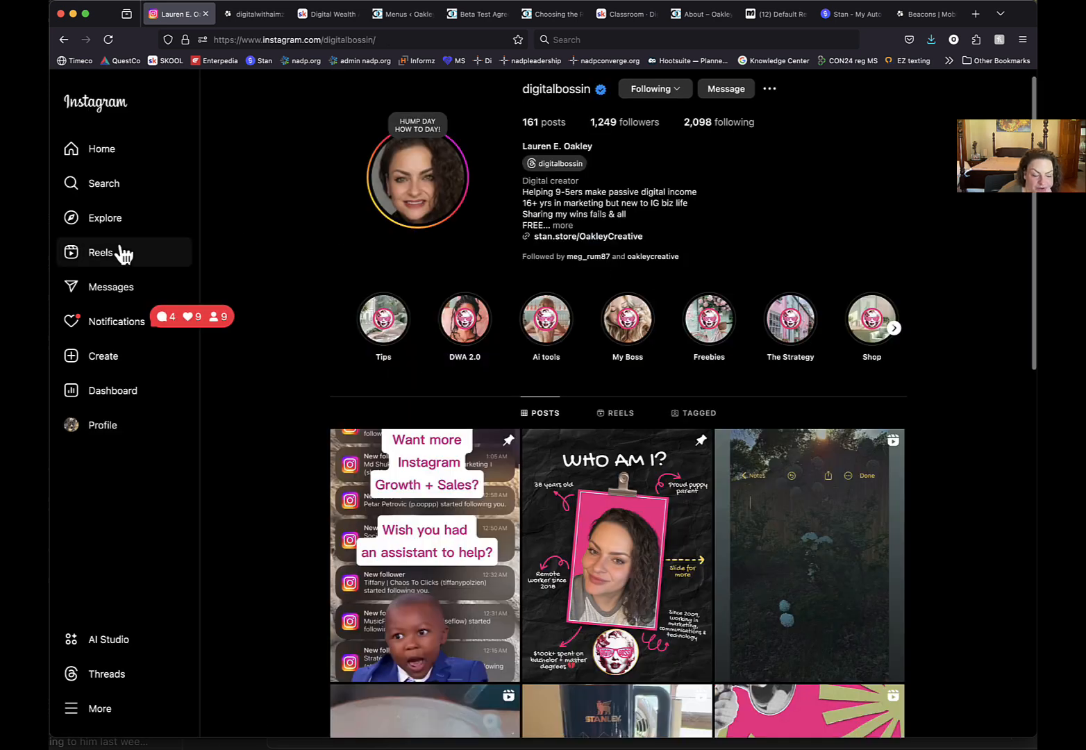
Send the digitalbossin account the direct message "Hi" and test the Open website button in the automatic reply
{"action": "left_click", "coordinate": [734, 101]}
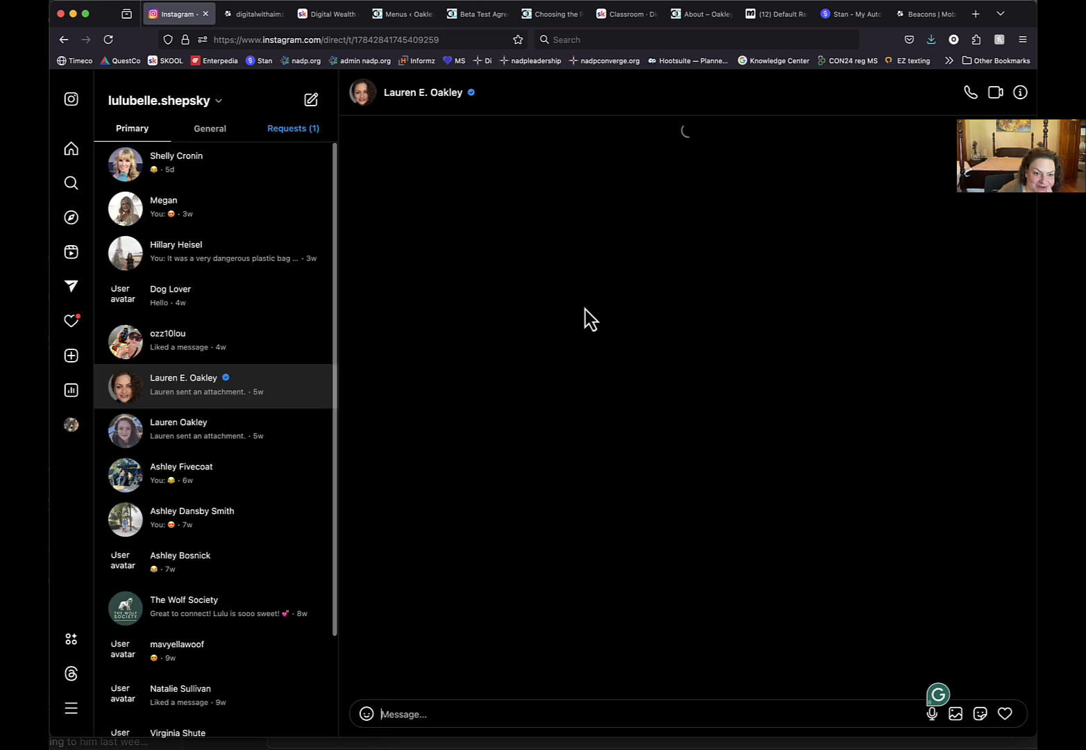
{"action": "left_click", "coordinate": [470, 718]}
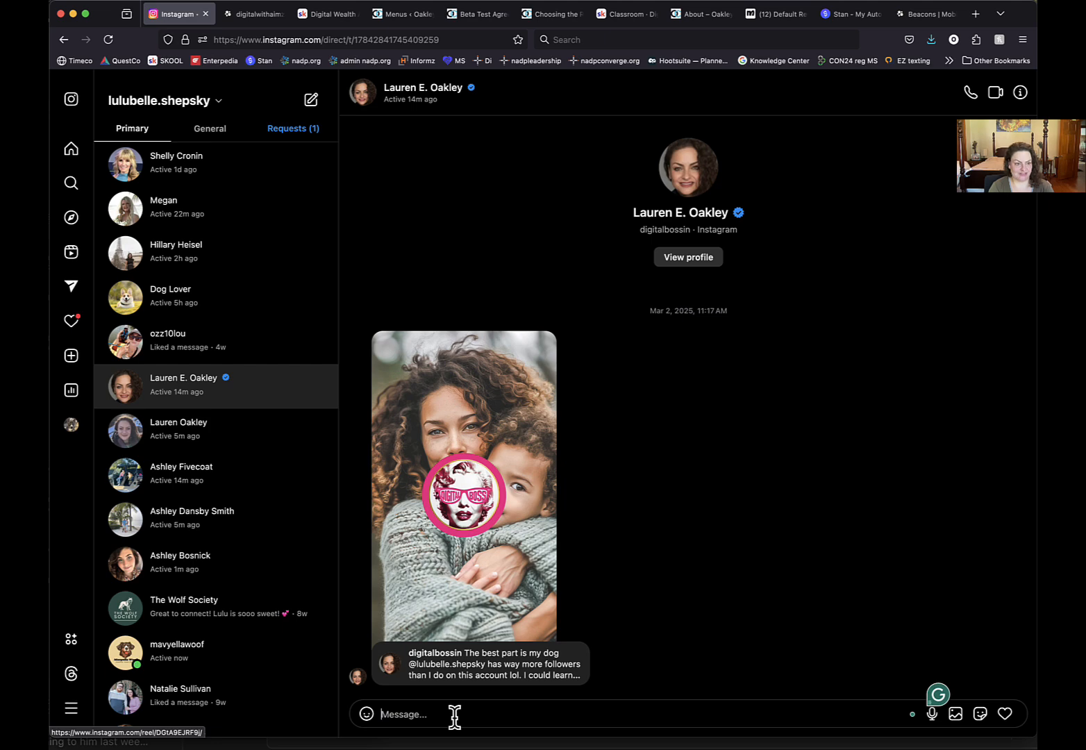
{"action": "type", "text": "Hi"}
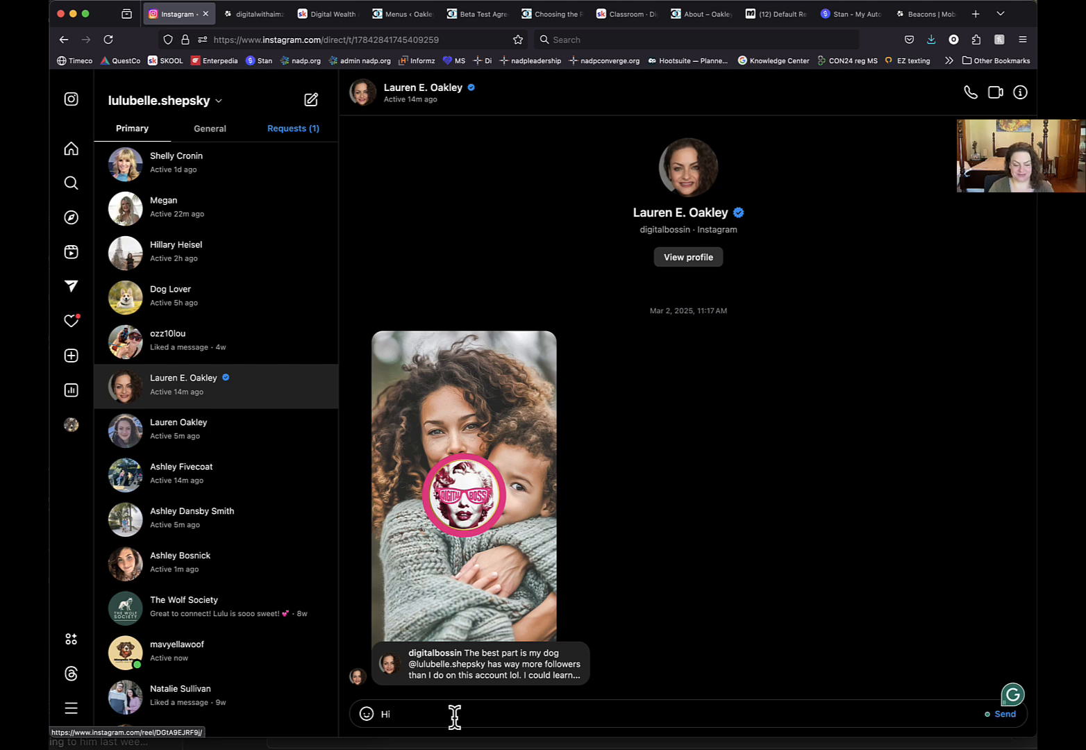
{"action": "key", "text": "Return"}
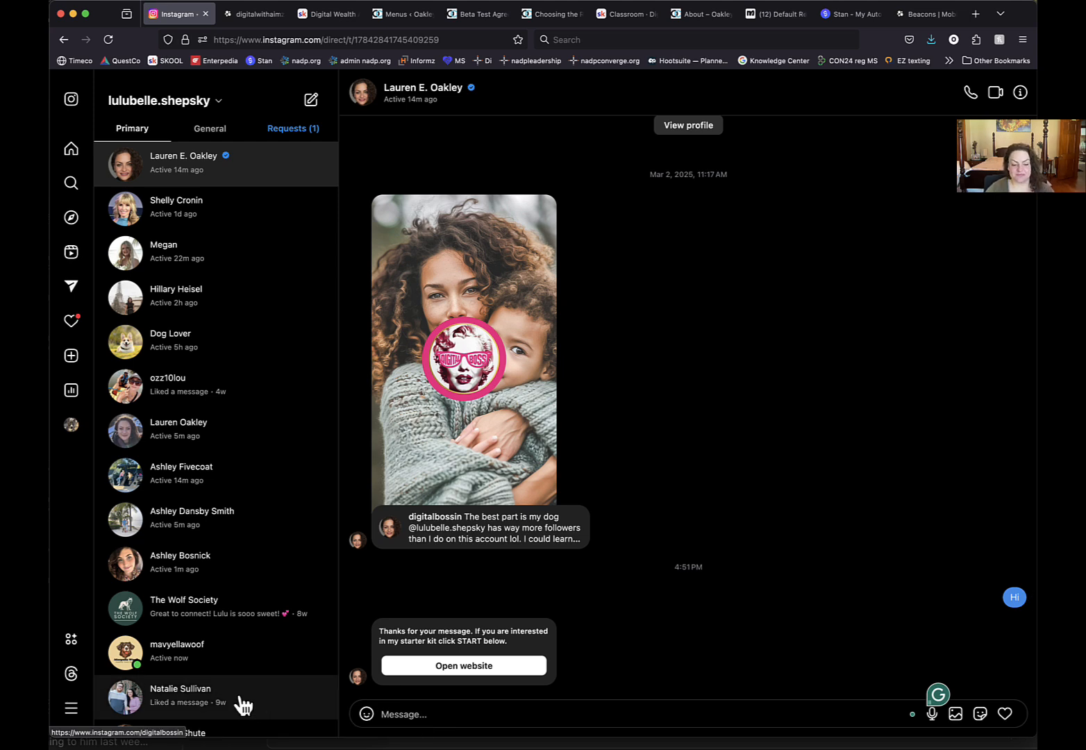
{"action": "left_click", "coordinate": [465, 675]}
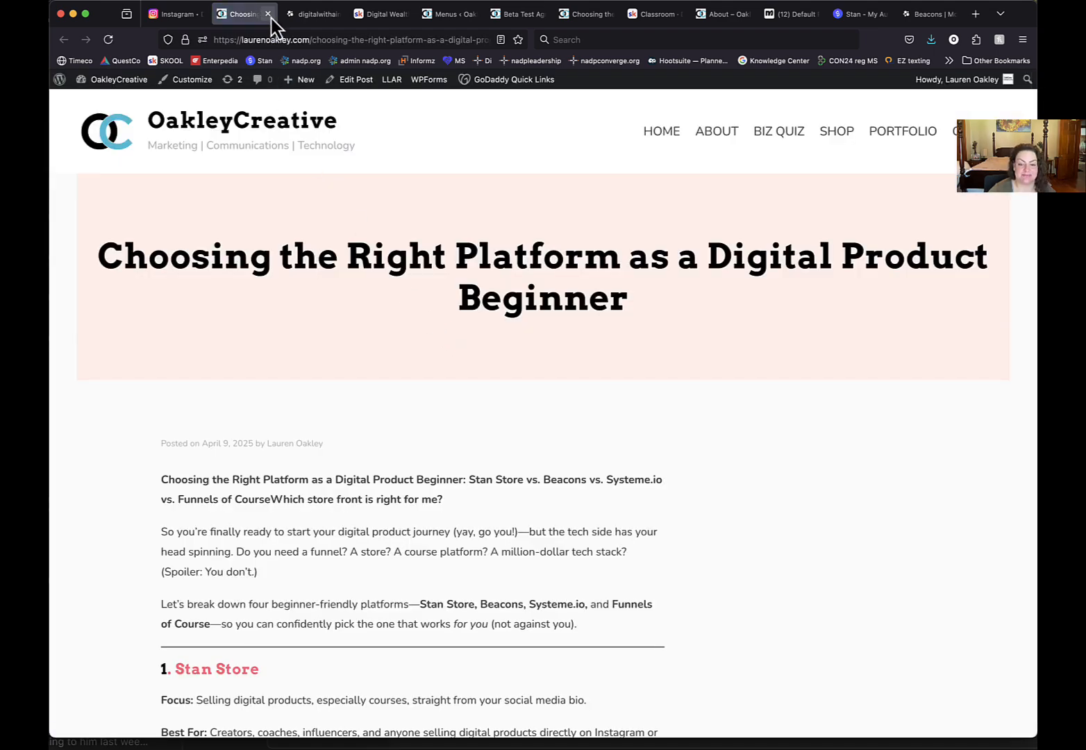
{"action": "left_click", "coordinate": [268, 14]}
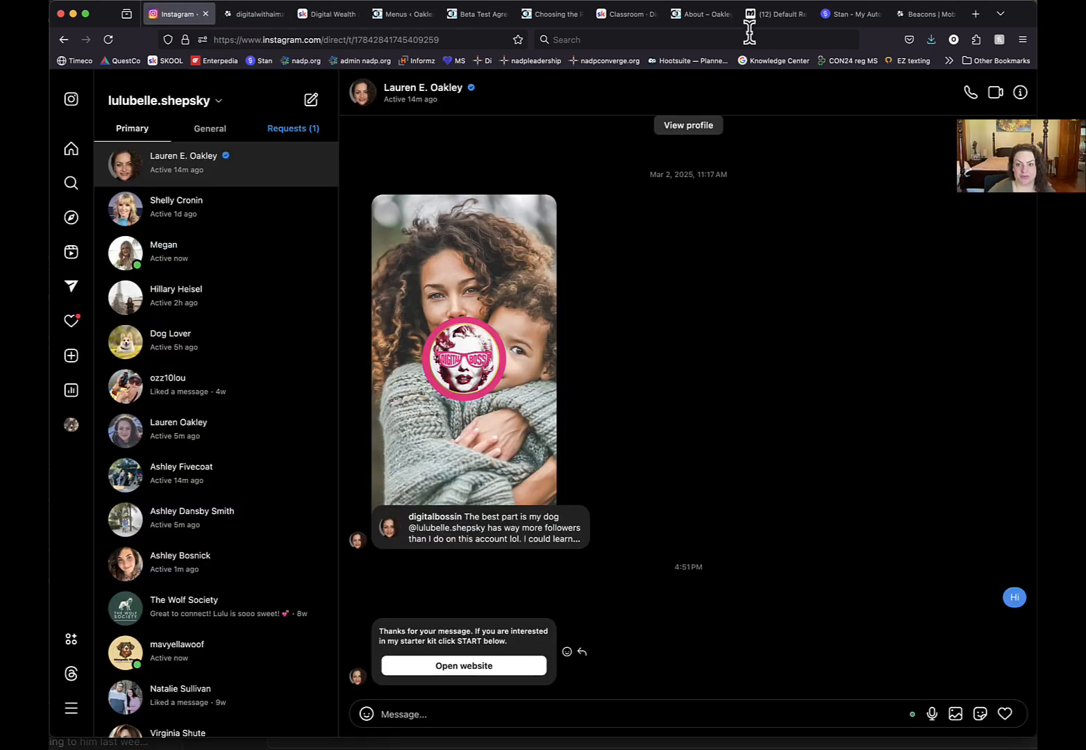
Return to Manychat and delete the Instagram Default Reply automation
{"action": "left_click", "coordinate": [761, 20]}
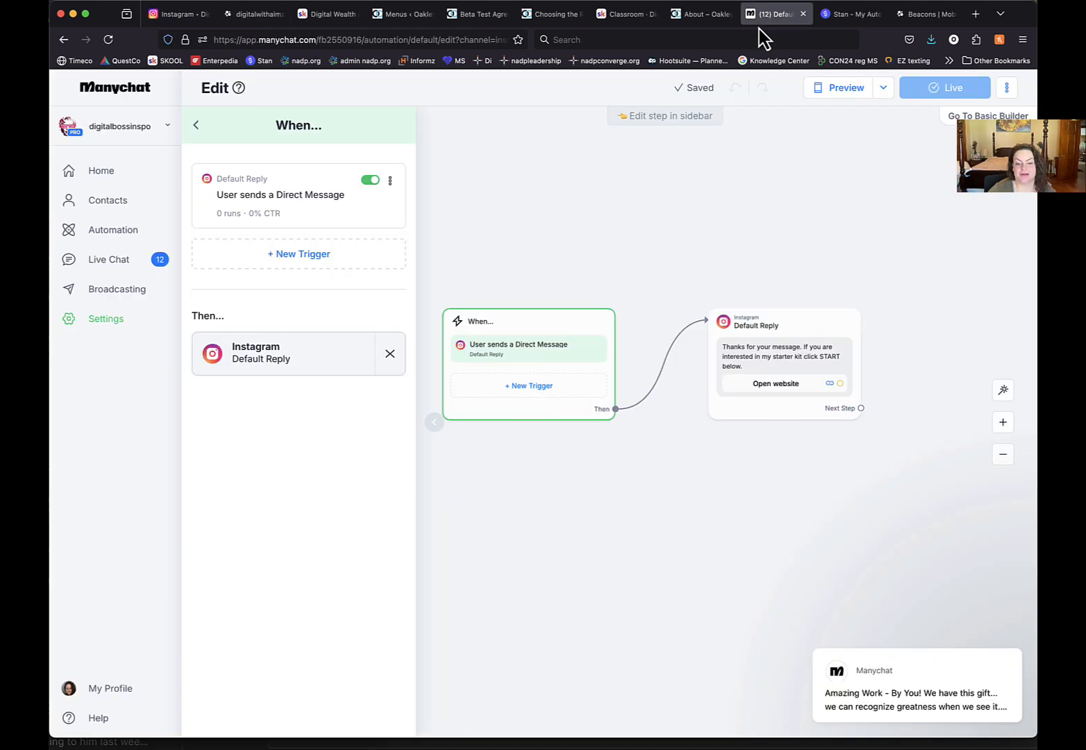
{"action": "left_click", "coordinate": [1006, 88]}
{"action": "left_click", "coordinate": [932, 211]}
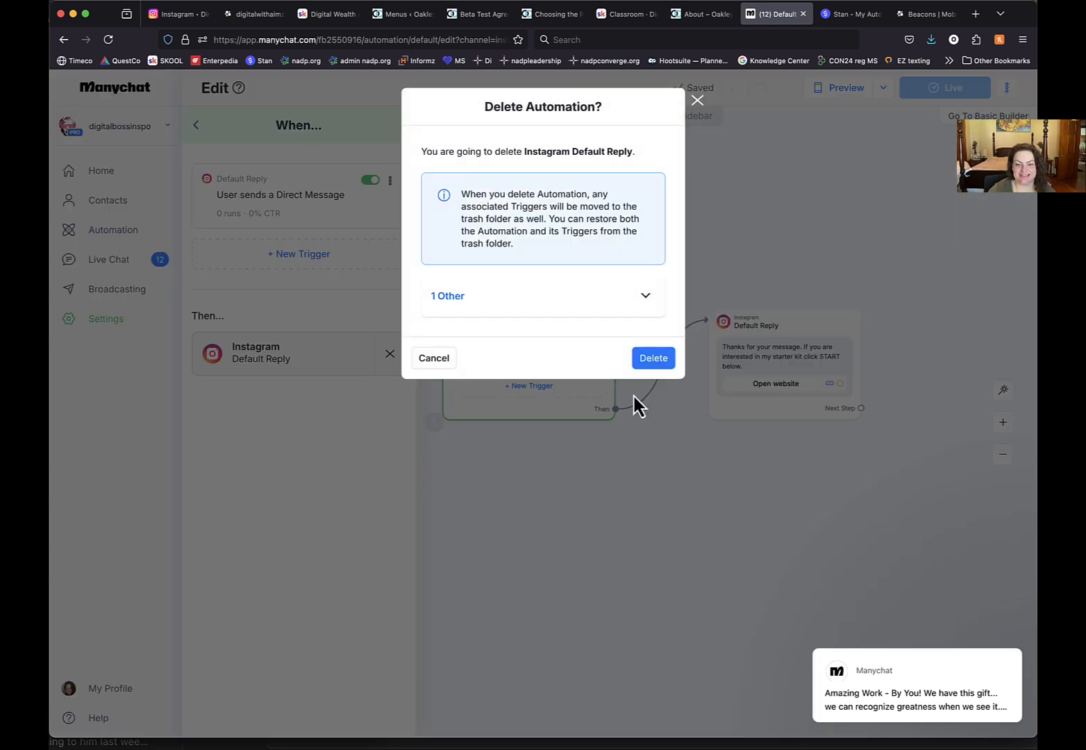
{"action": "left_click", "coordinate": [653, 358]}
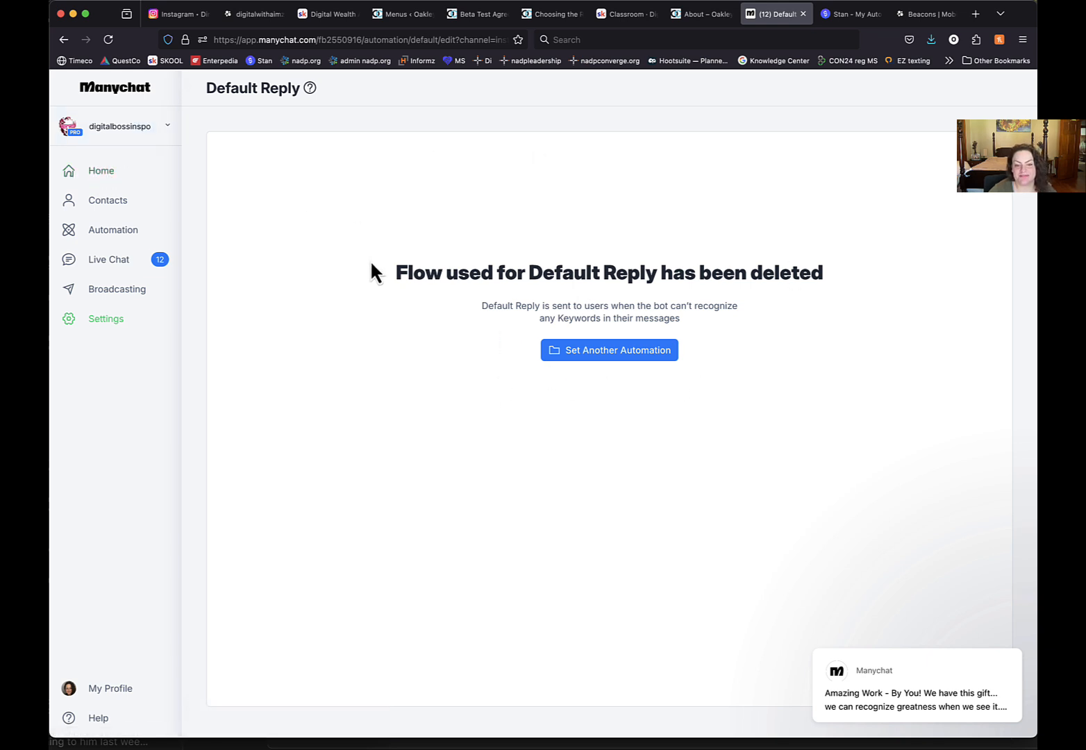
{"action": "left_click_drag", "start_coordinate": [371, 264], "coordinate": [423, 267]}
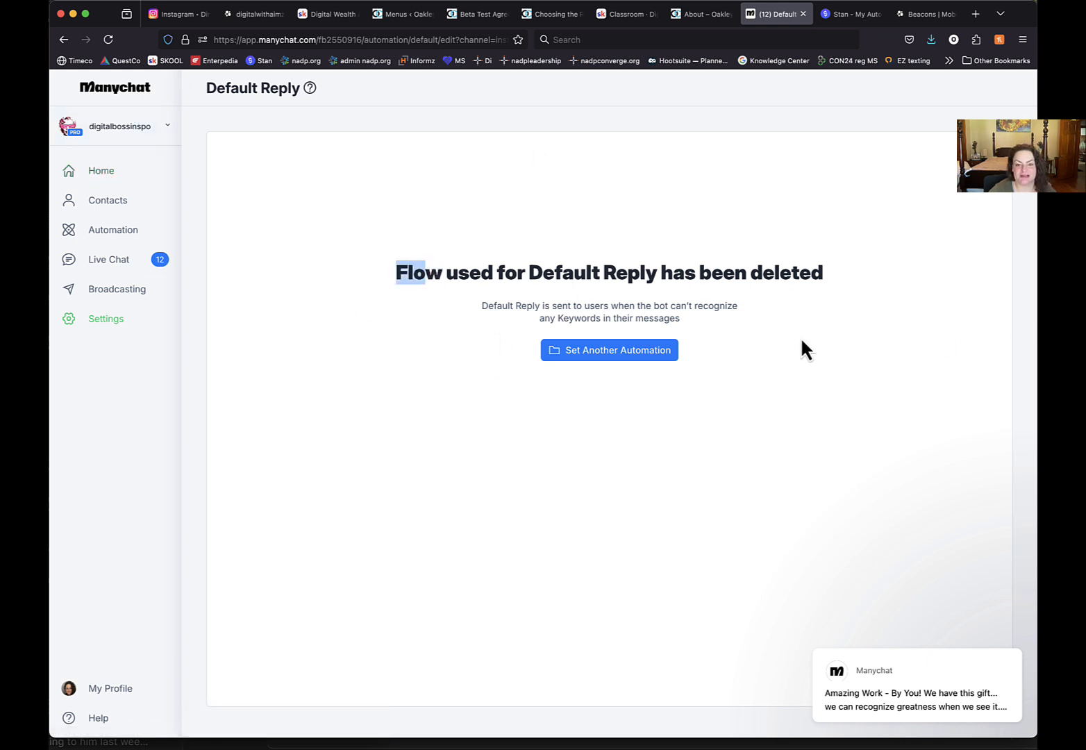
{"action": "left_click", "coordinate": [861, 346]}
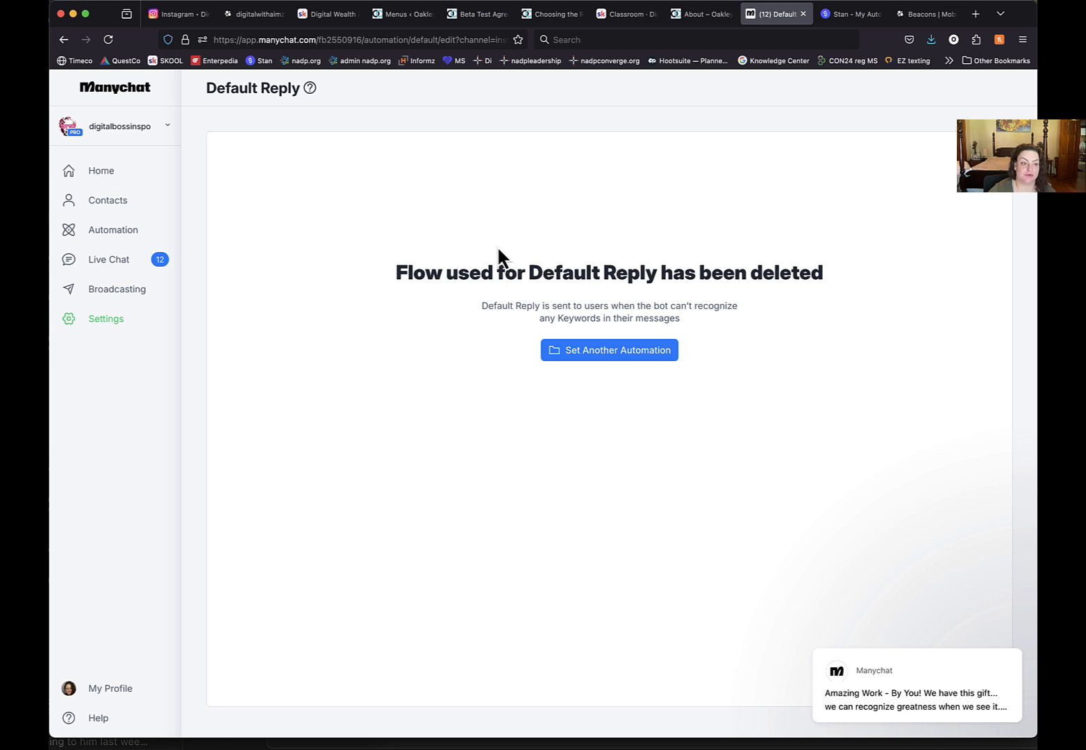
View the Live Chat conversations, and start the Auto-DM links from comments quick automation from the home page
{"action": "left_click", "coordinate": [106, 264]}
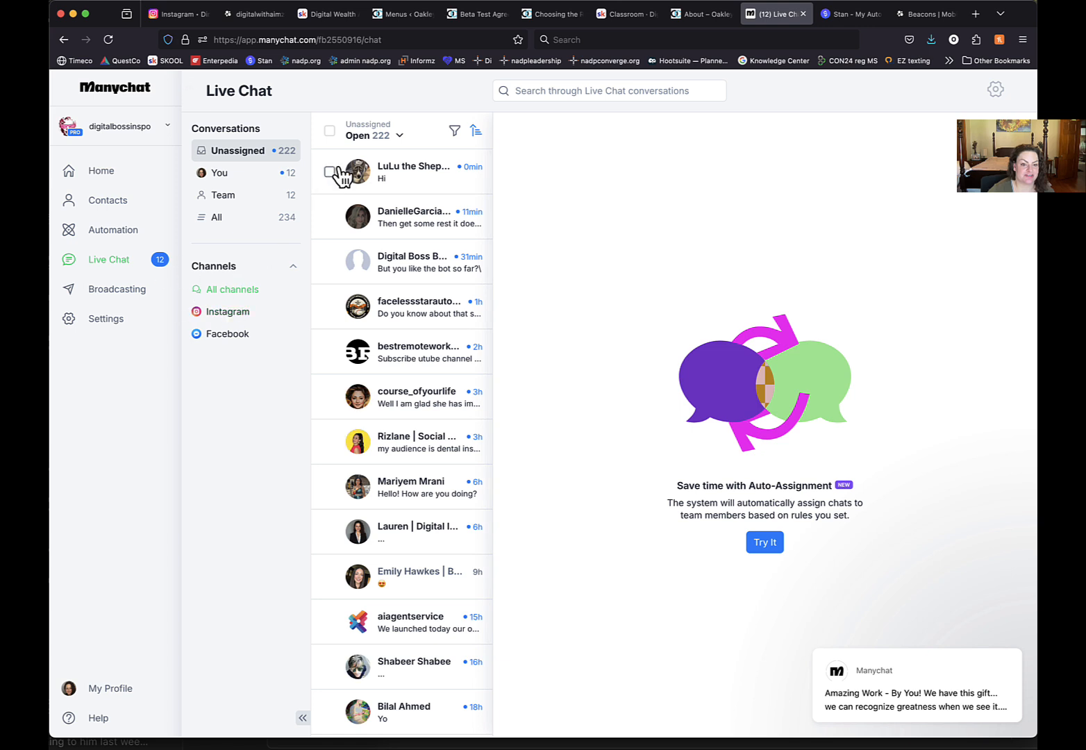
{"action": "left_click", "coordinate": [94, 177]}
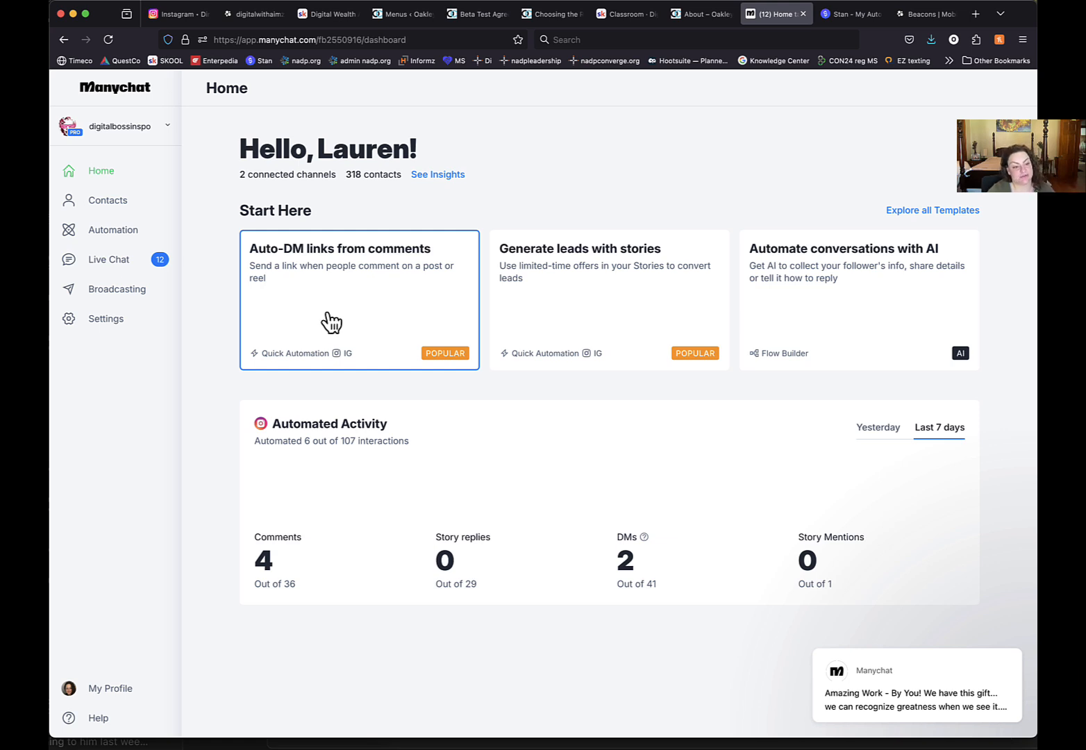
{"action": "left_click", "coordinate": [376, 296]}
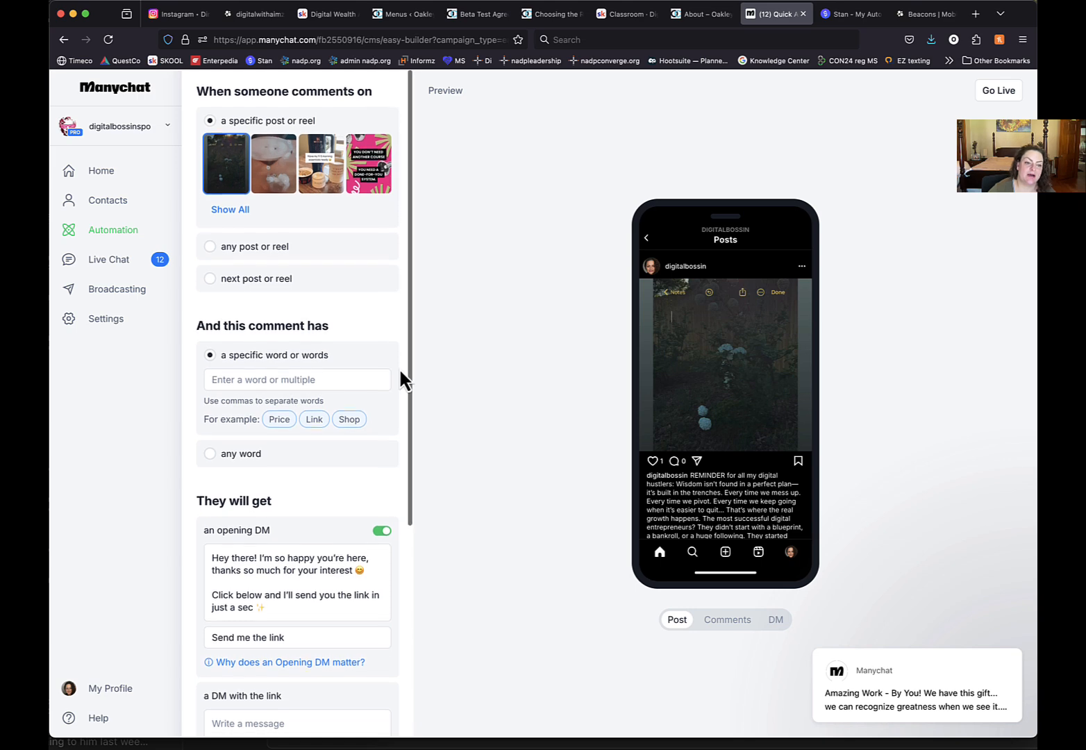
Set the automation to trigger on comments containing the specific words HUMP DAY on any post or reel
{"action": "left_click", "coordinate": [263, 186]}
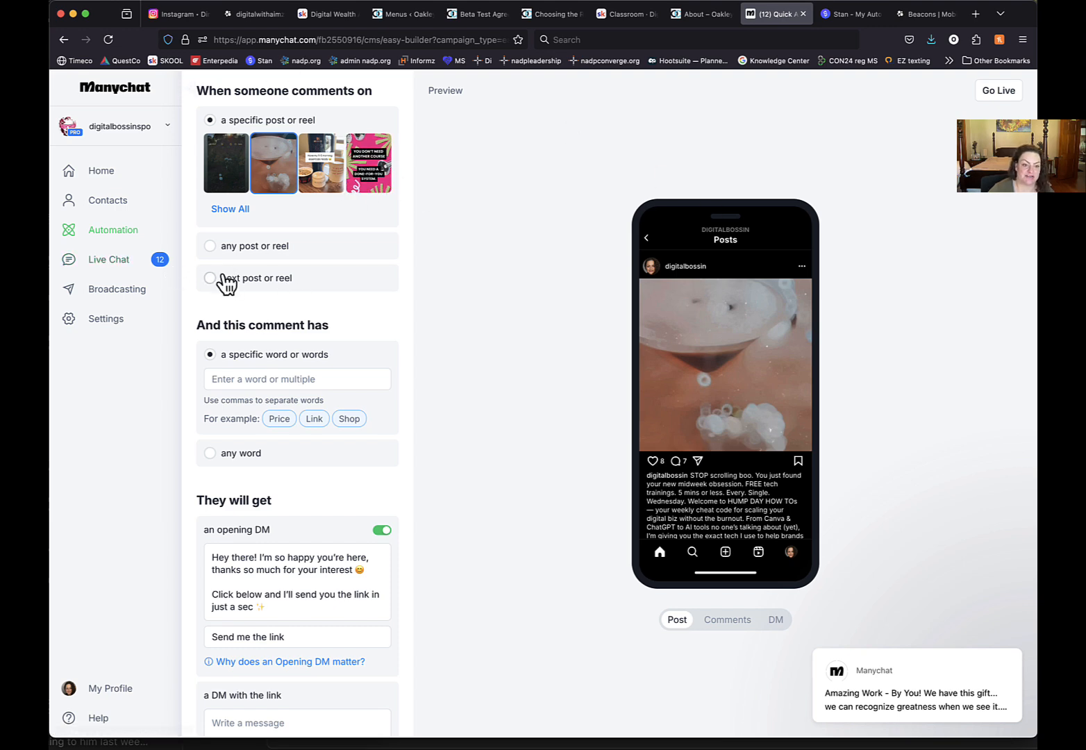
{"action": "left_click", "coordinate": [210, 246]}
{"action": "left_click", "coordinate": [327, 285]}
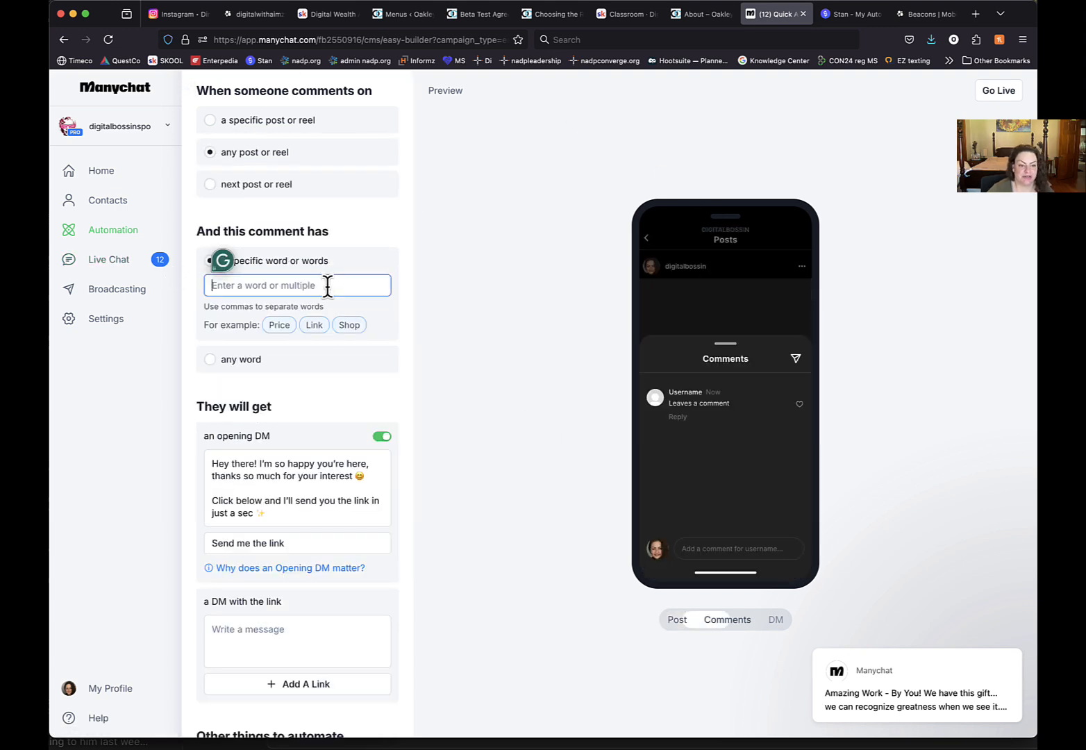
{"action": "type", "text": "Hu"}
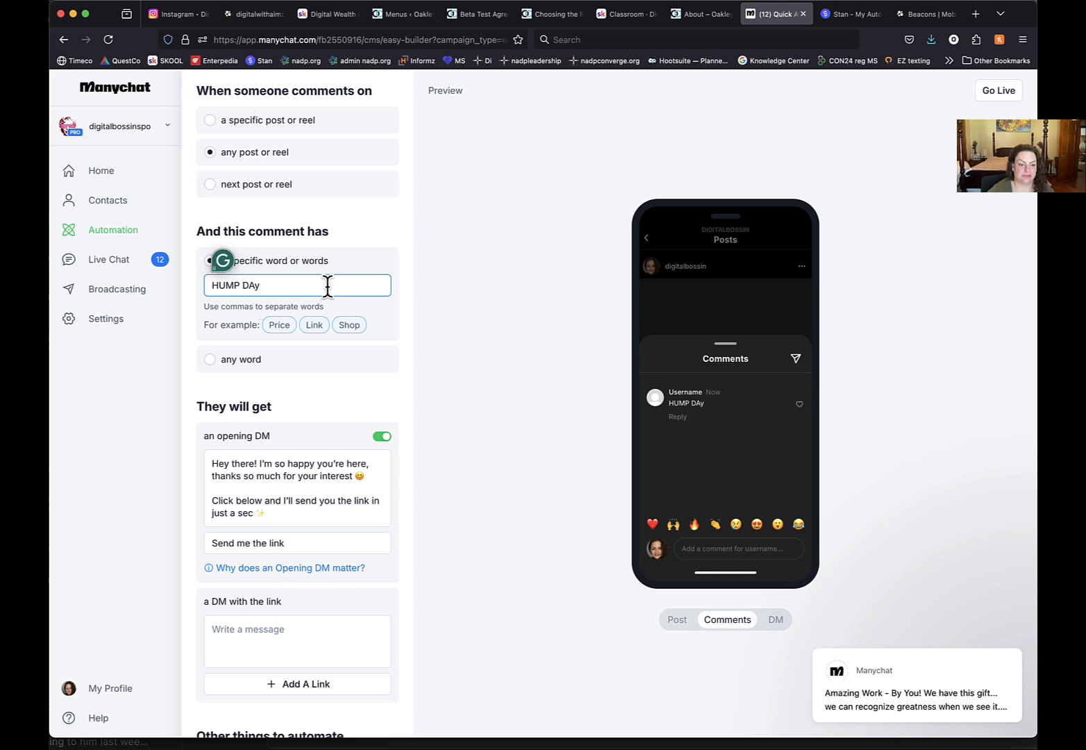
{"action": "type", "text": "MP DAy"}
{"action": "key", "text": "BackSpace"}
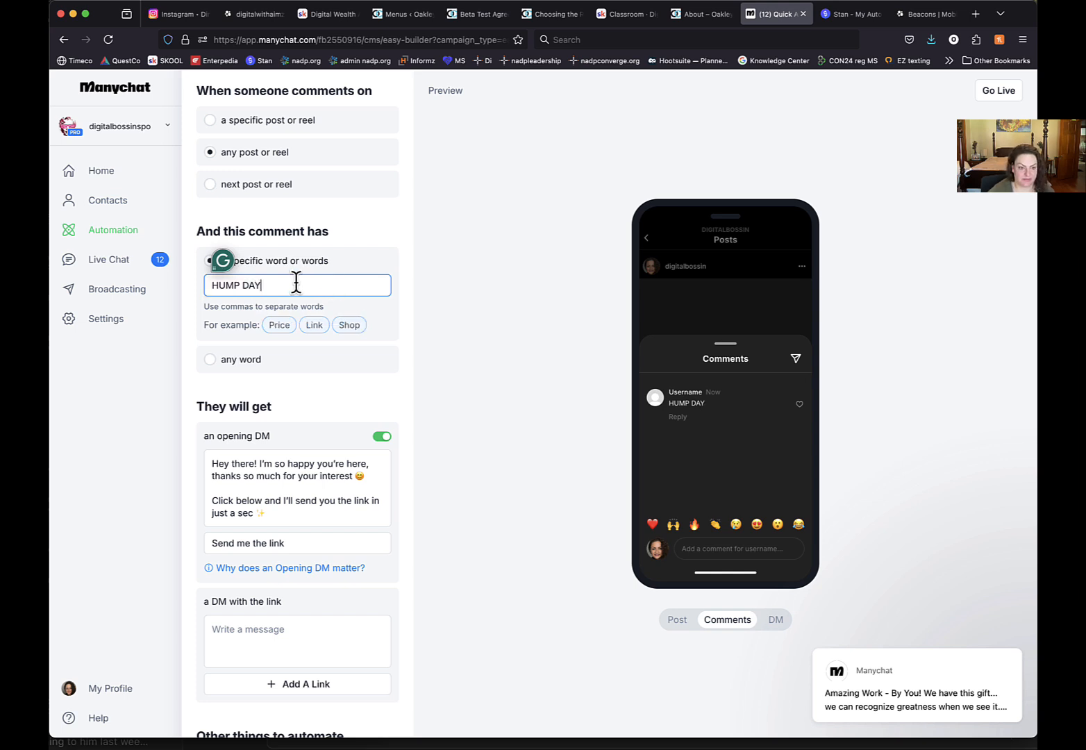
{"action": "left_click", "coordinate": [414, 299]}
{"action": "left_click", "coordinate": [255, 275]}
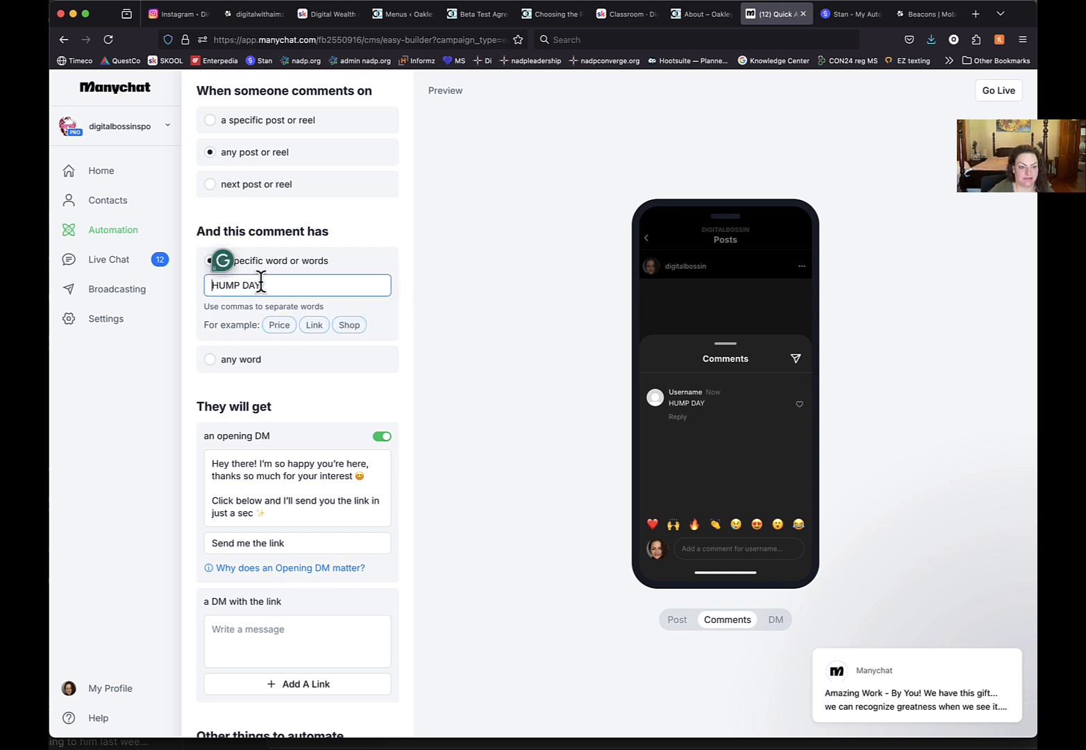
{"action": "left_click", "coordinate": [316, 291]}
{"action": "left_click", "coordinate": [447, 328]}
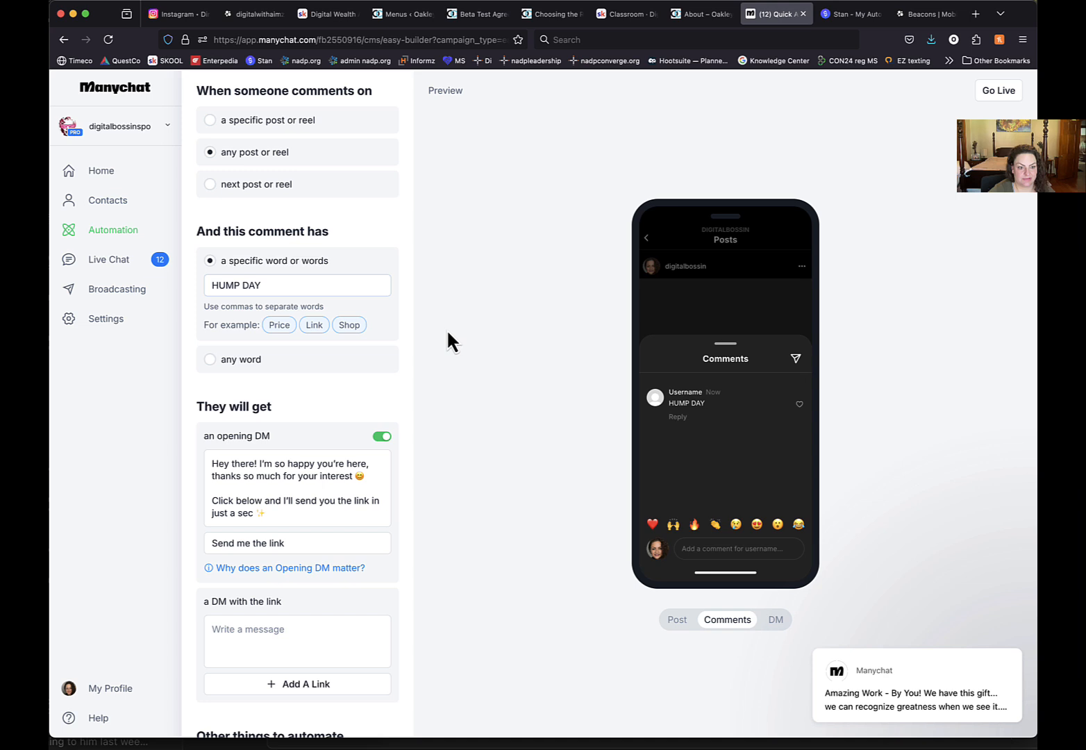
{"action": "left_click", "coordinate": [268, 270]}
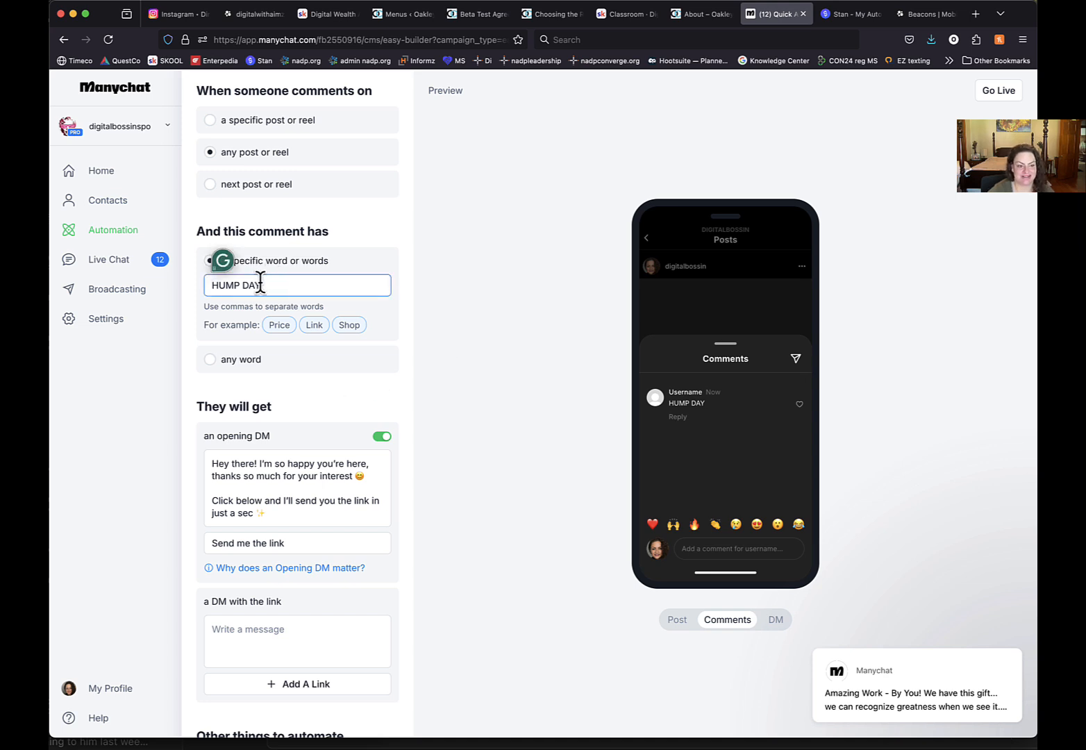
{"action": "left_click", "coordinate": [442, 307]}
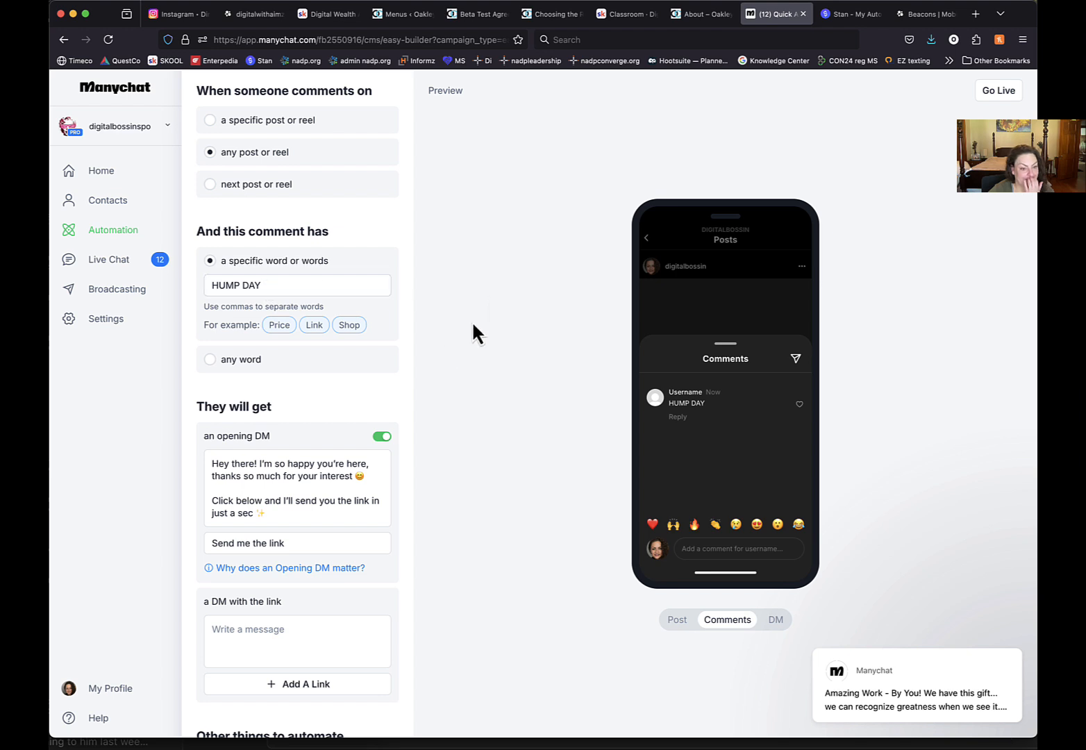
Replace the second paragraph of the opening DM with "Click HUMP DAY below if you wanna sign up."
{"action": "left_click", "coordinate": [327, 453]}
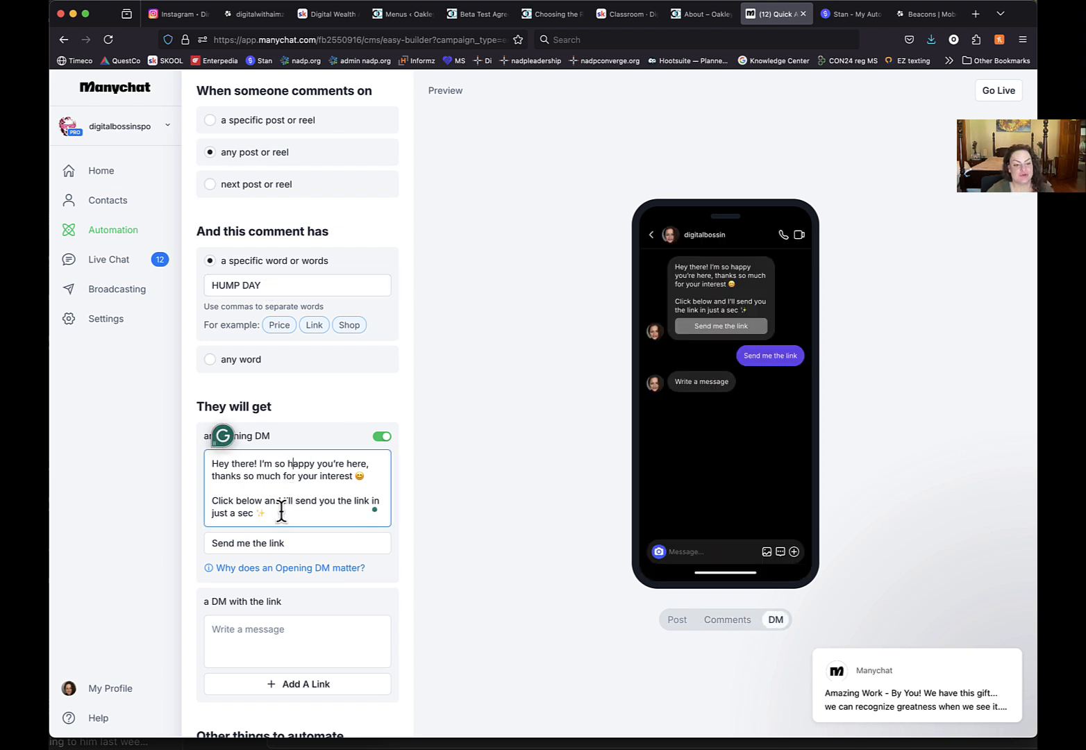
{"action": "left_click_drag", "start_coordinate": [278, 512], "coordinate": [208, 456]}
{"action": "left_click", "coordinate": [426, 495]}
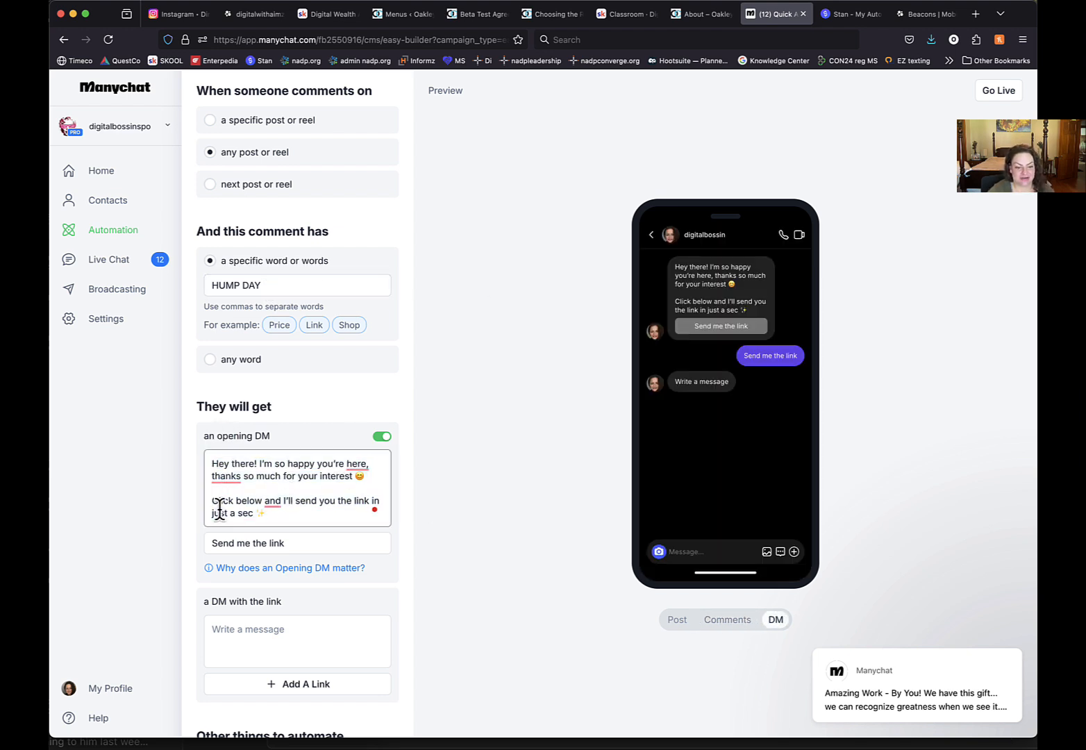
{"action": "left_click", "coordinate": [269, 512]}
{"action": "left_click_drag", "start_coordinate": [264, 513], "coordinate": [214, 455]}
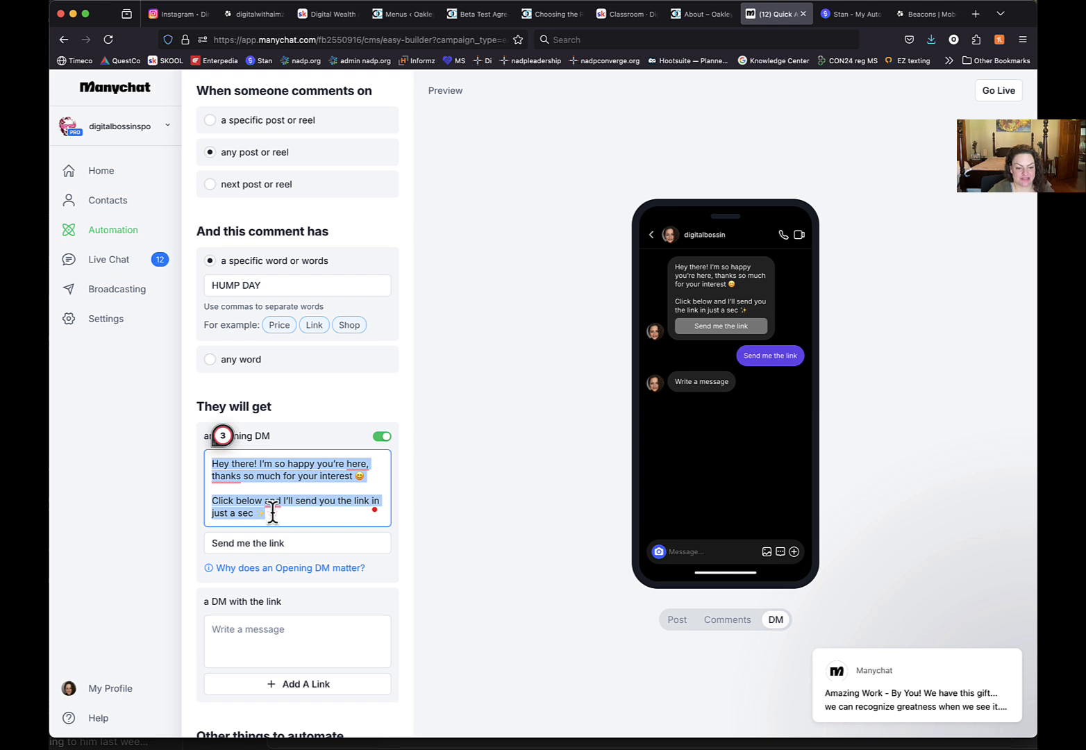
{"action": "left_click", "coordinate": [273, 513]}
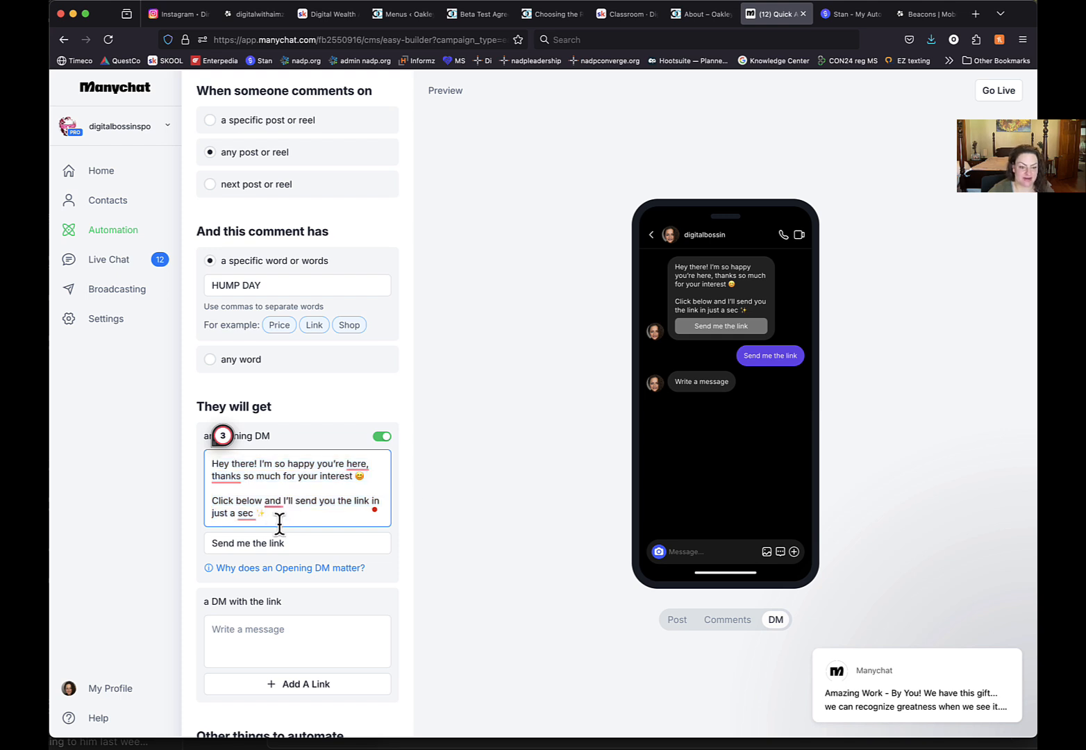
{"action": "left_click_drag", "start_coordinate": [274, 514], "coordinate": [204, 499]}
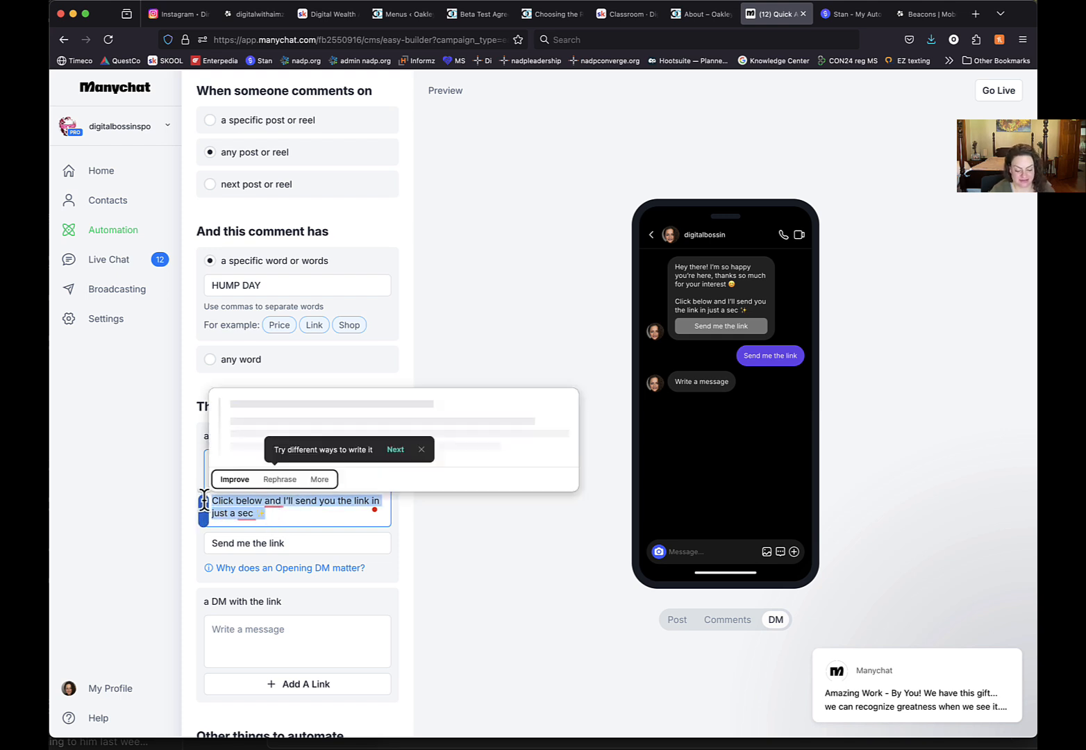
{"action": "type", "text": "Click HUMP DAY"}
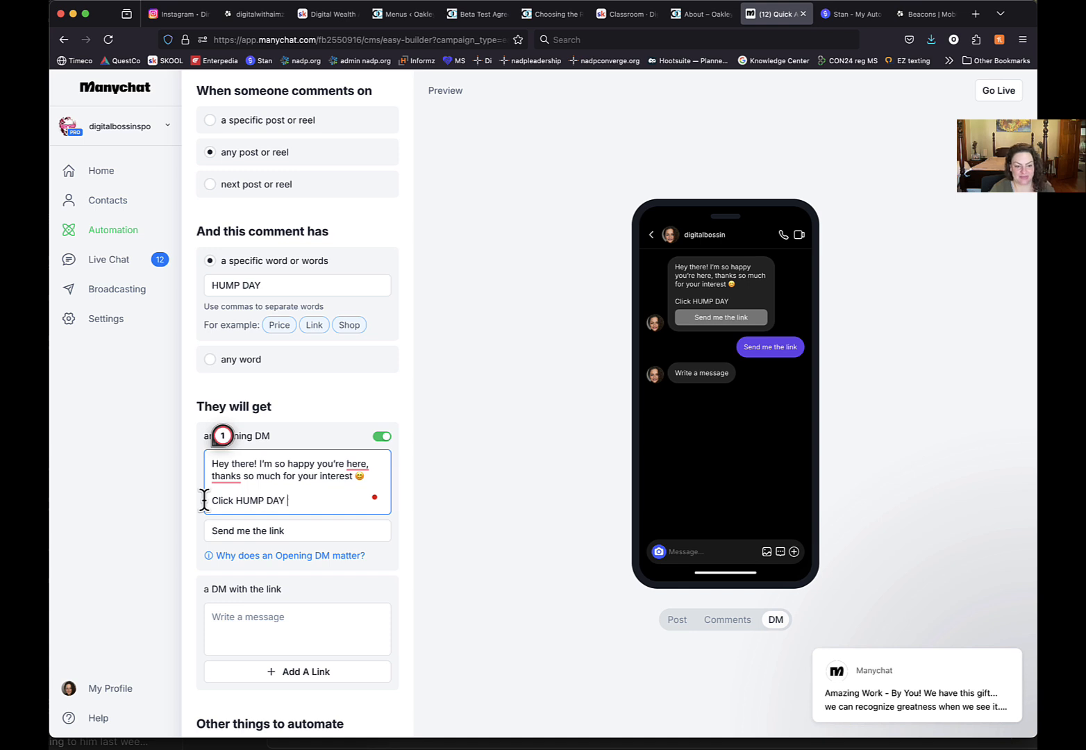
{"action": "type", "text": " below if you"}
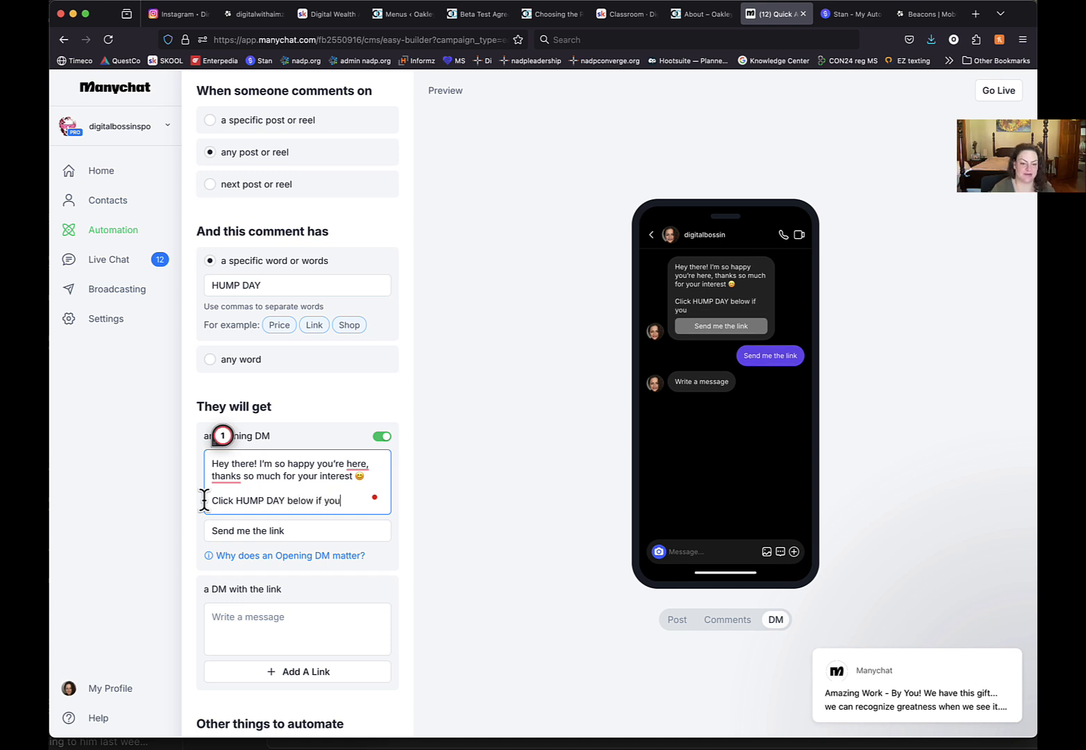
{"action": "type", "text": " wanna sign up."}
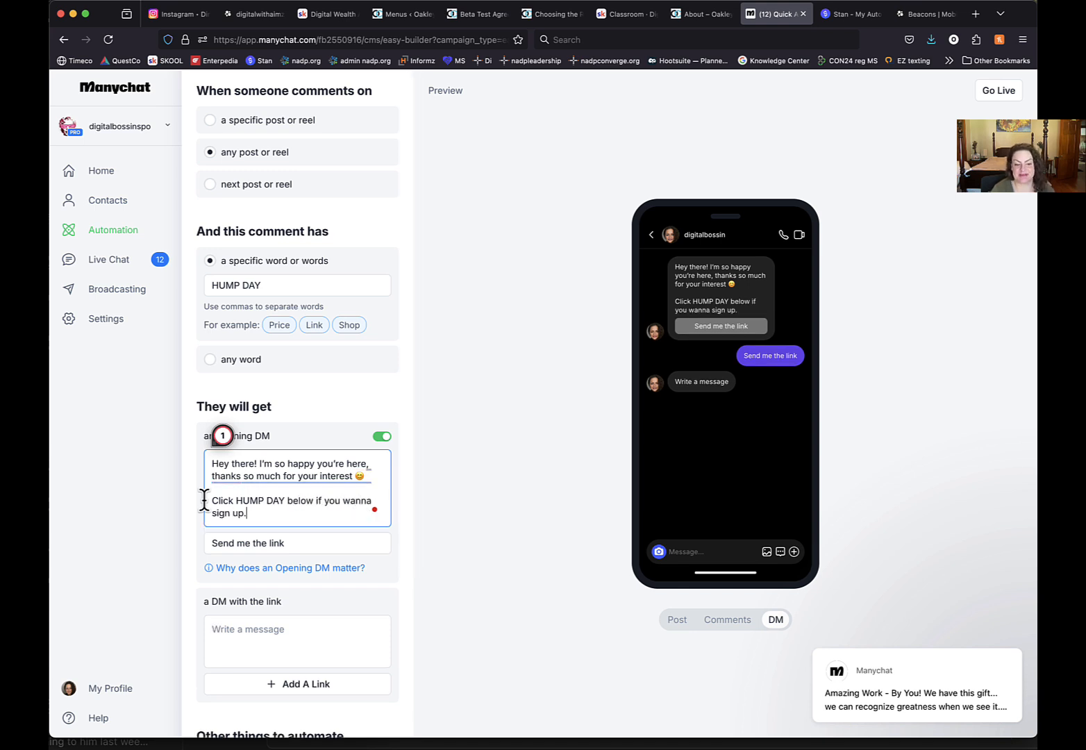
Change the label of the opening DM's button to HUMP DAY
{"action": "triple_click", "coordinate": [311, 538]}
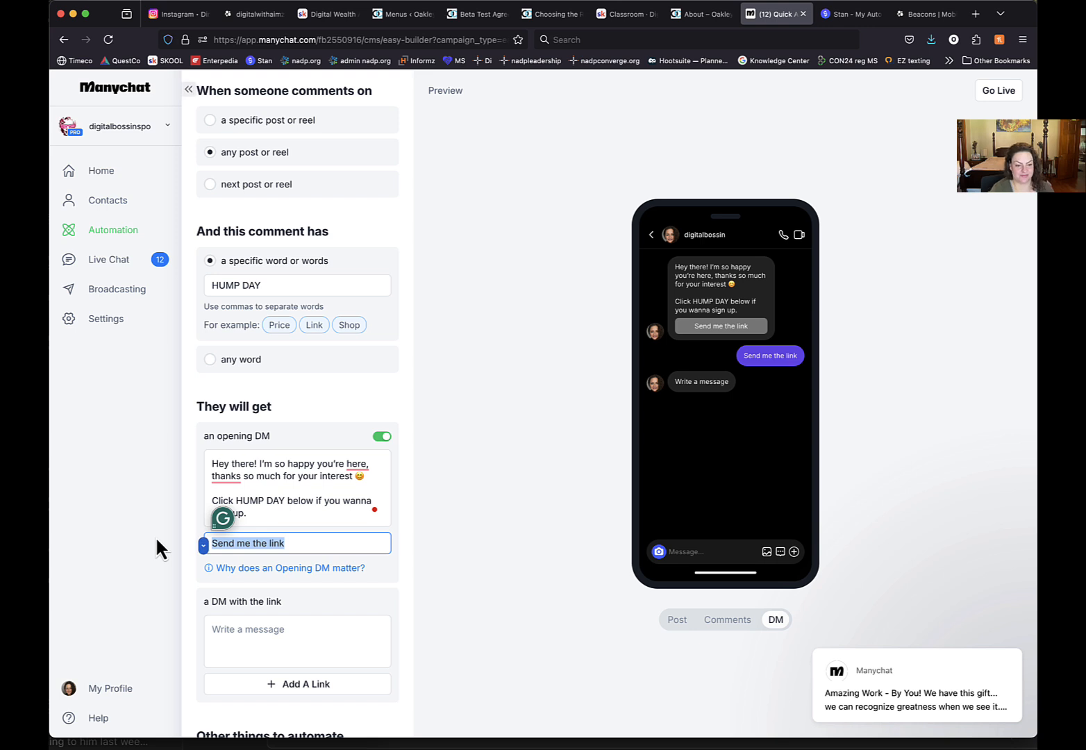
{"action": "type", "text": "HUMPO DA"}
{"action": "key", "text": "BackSpace"}
{"action": "key", "text": "BackSpace"}
{"action": "key", "text": "BackSpace"}
{"action": "key", "text": "BackSpace"}
{"action": "type", "text": "D"}
{"action": "key", "text": "BackSpace"}
{"action": "type", "text": "DA"}
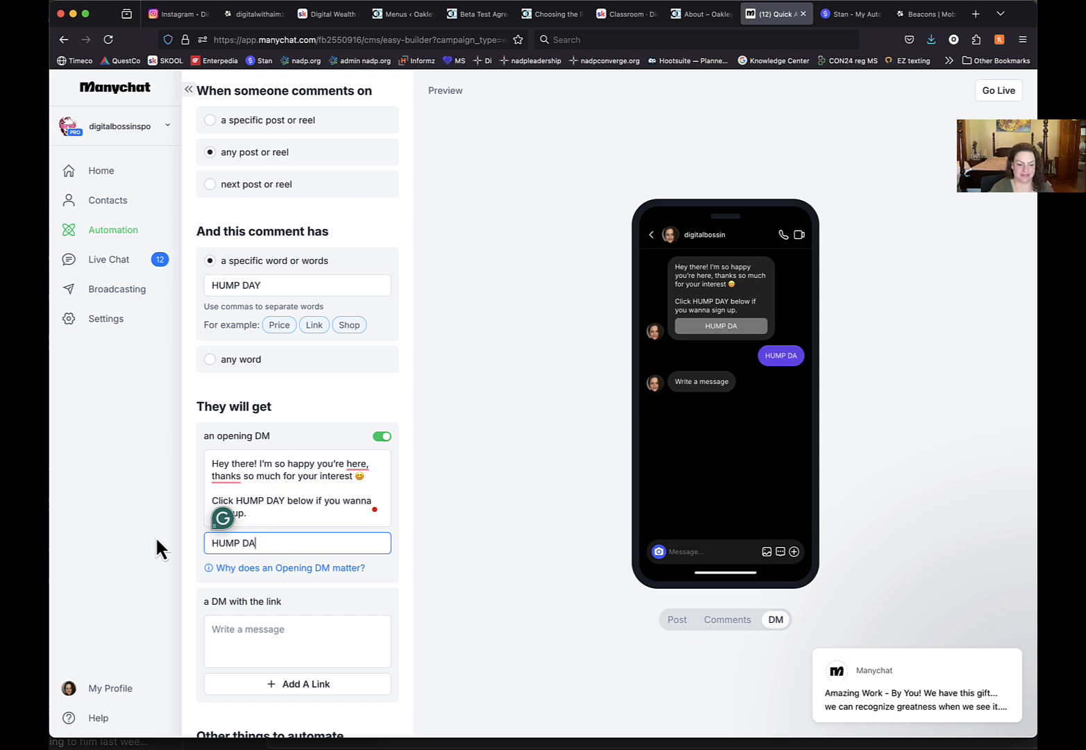
{"action": "type", "text": "Y"}
Write "Thank you for your interest. You can sign up below." as the message of the DM with the link
{"action": "left_click", "coordinate": [303, 629]}
{"action": "type", "text": "T"}
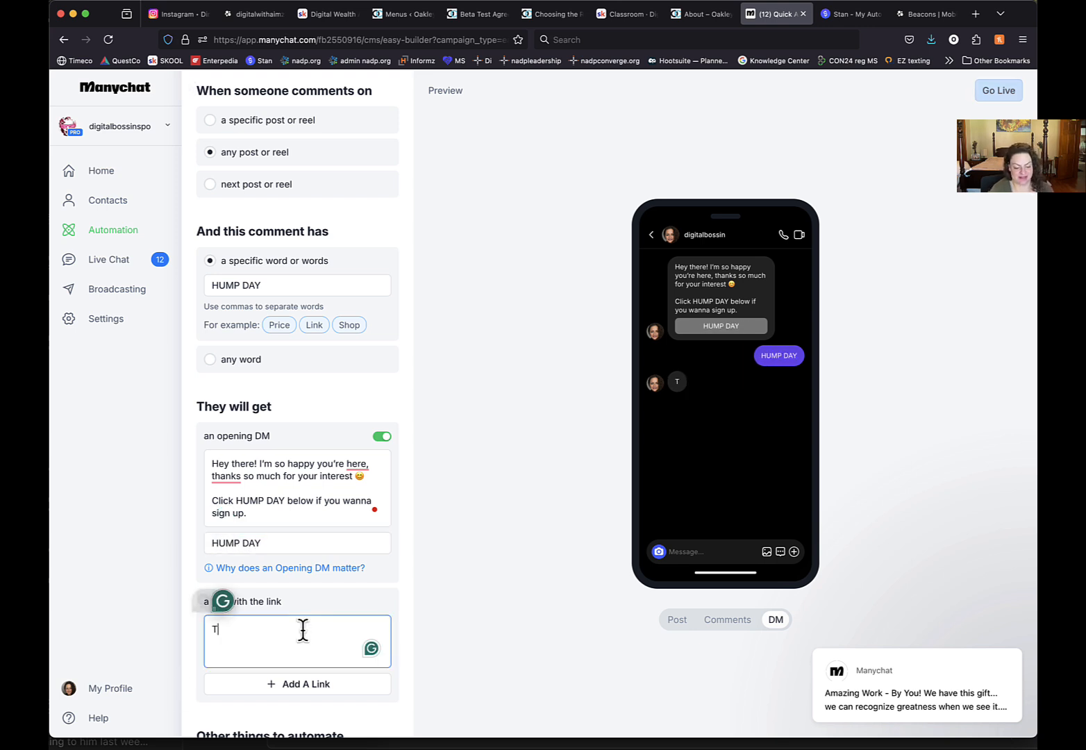
{"action": "type", "text": "hank you for you"}
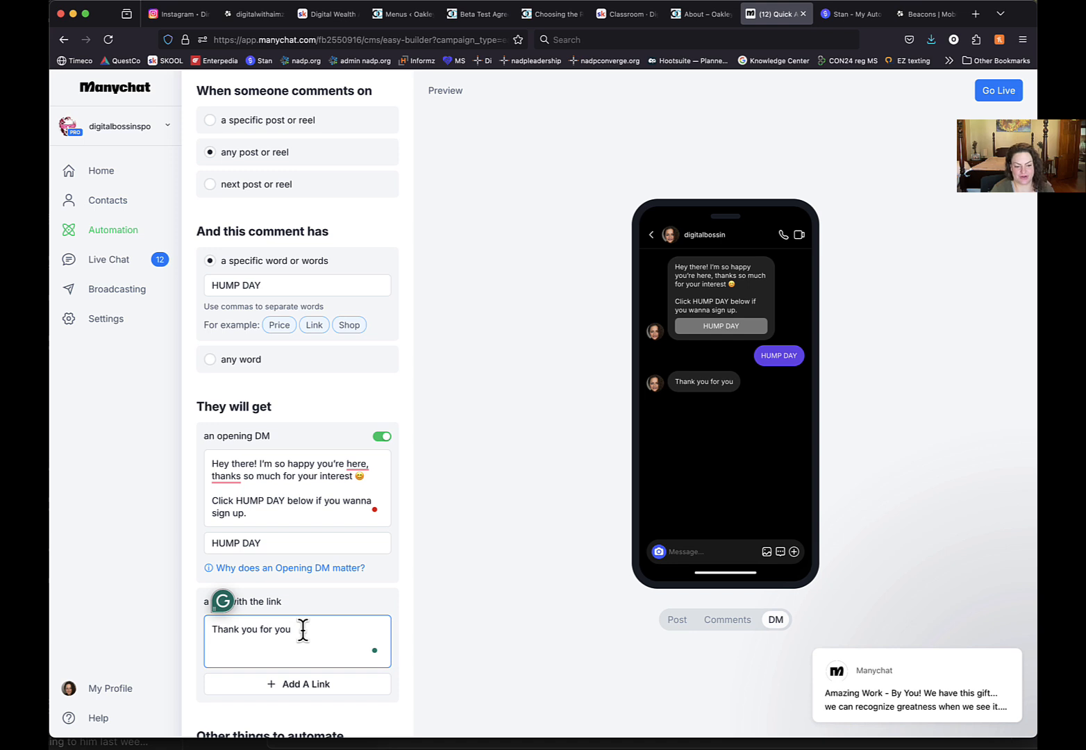
{"action": "key", "text": "BackSpace"}
{"action": "key", "text": "BackSpace"}
{"action": "key", "text": "BackSpace"}
{"action": "type", "text": "your interest"}
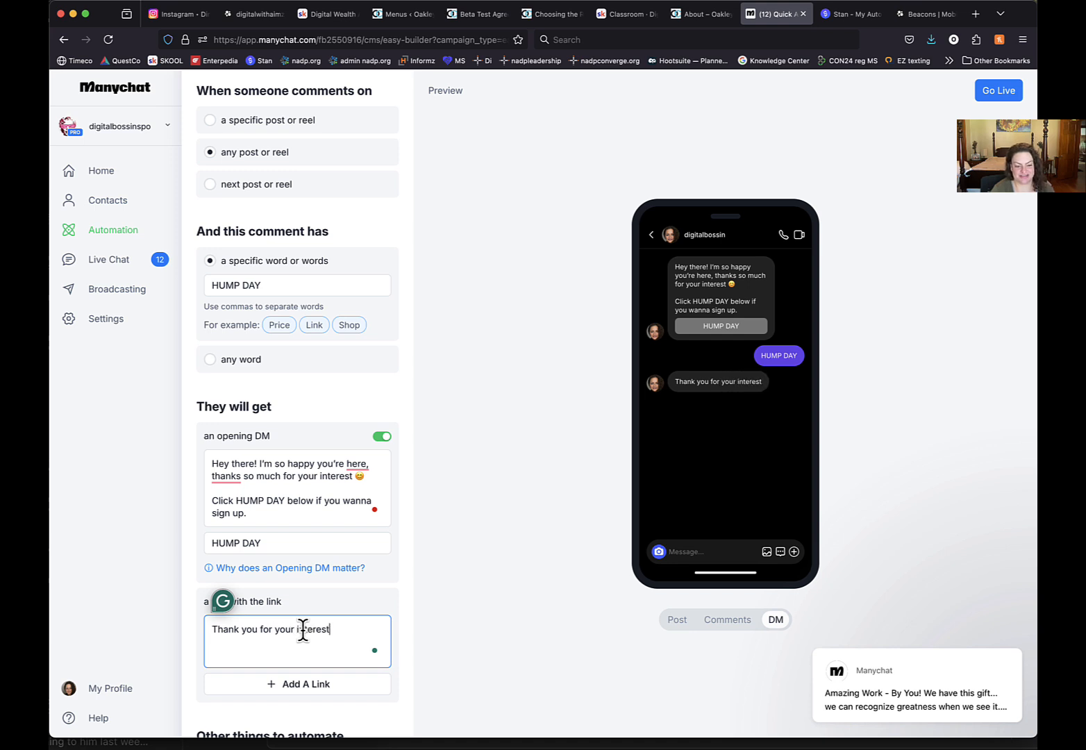
{"action": "type", "text": "ed."}
{"action": "key", "text": "BackSpace"}
{"action": "key", "text": "BackSpace"}
{"action": "key", "text": "BackSpace"}
{"action": "key", "text": "BackSpace"}
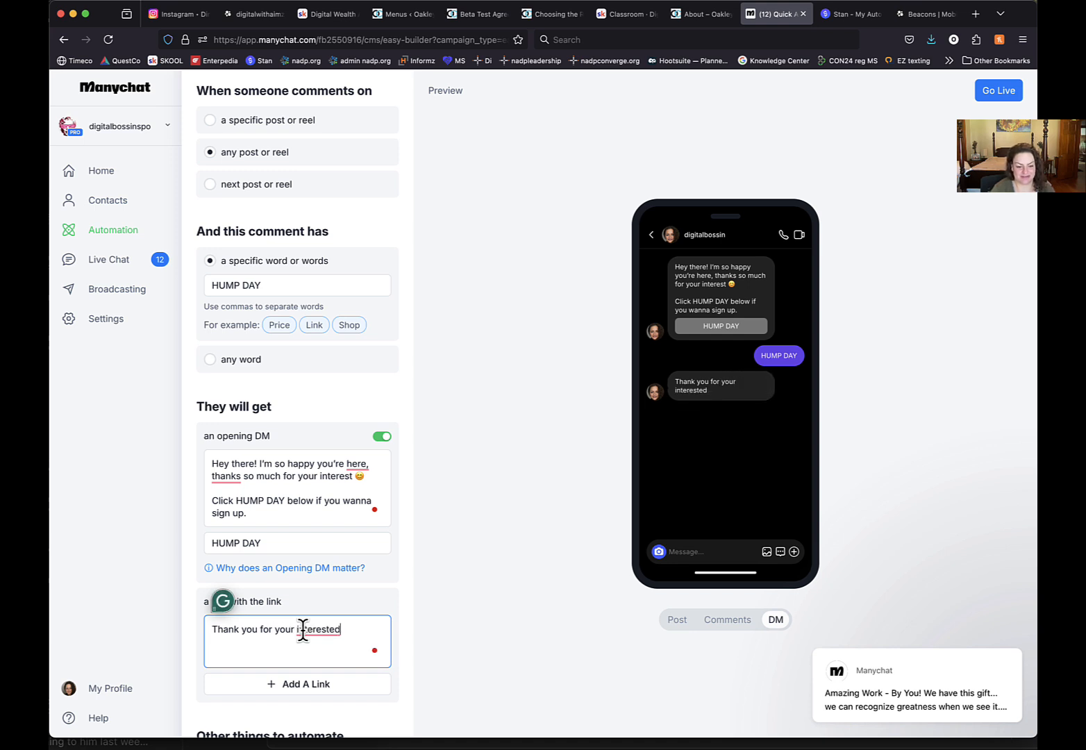
{"action": "type", "text": ". You can sig"}
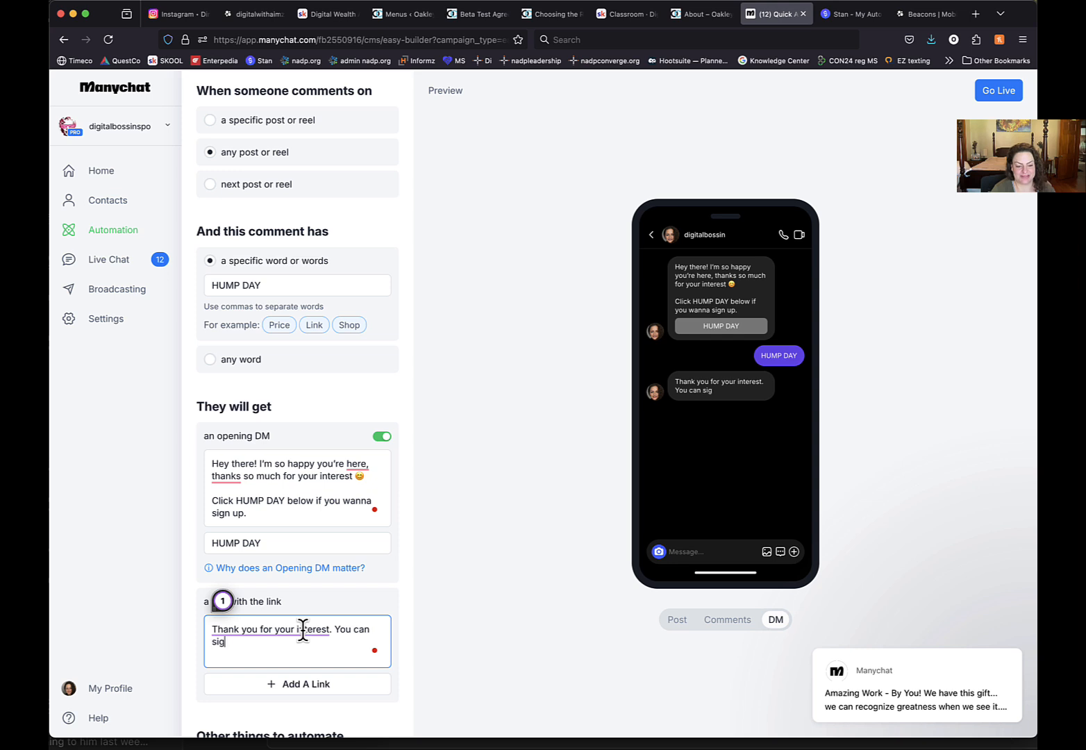
{"action": "type", "text": "n up below."}
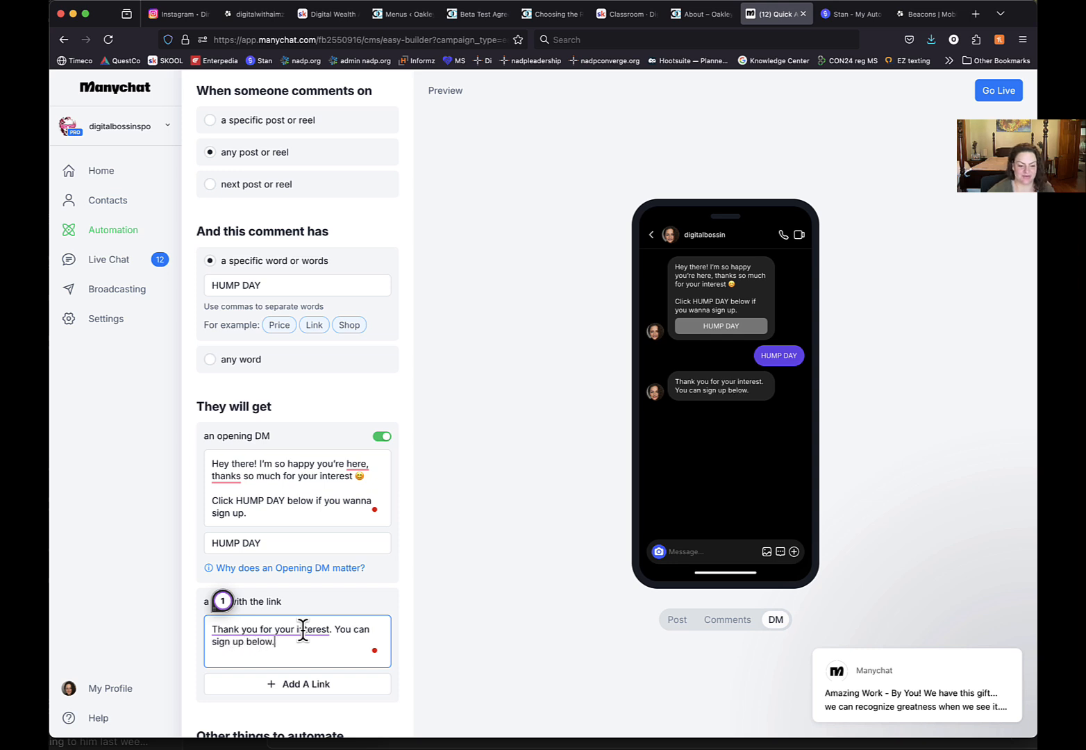
Start adding a link to the DM, and copy the URL of the free Hump Day How To series page from the Stan store
{"action": "left_click", "coordinate": [297, 682]}
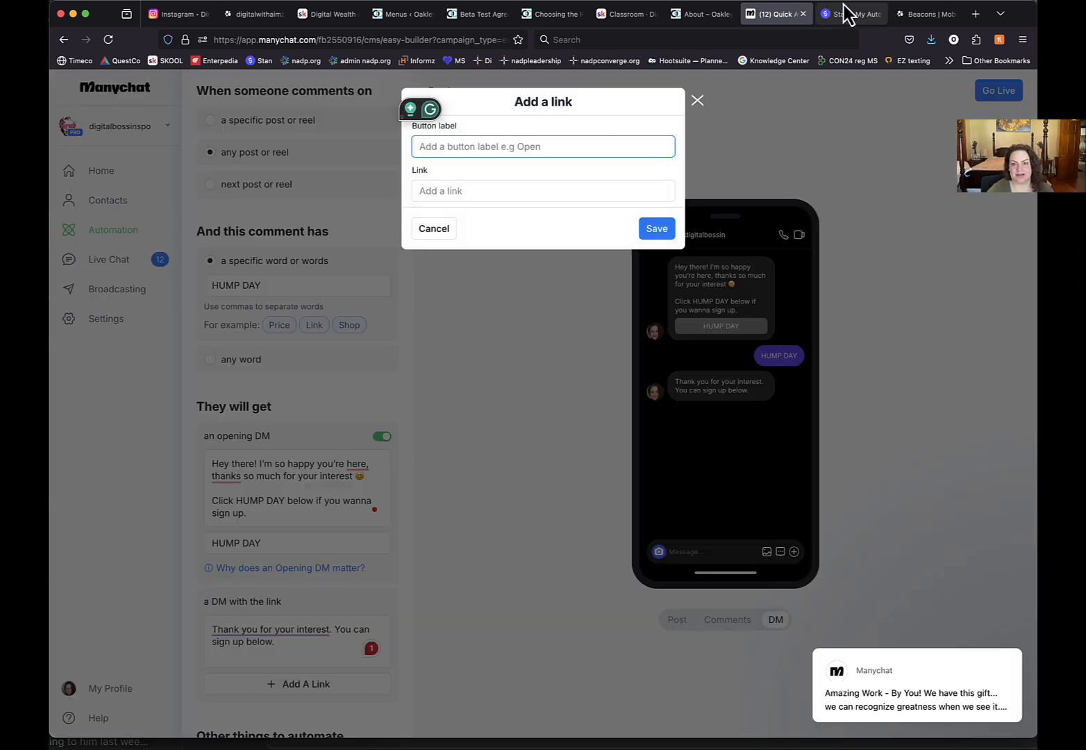
{"action": "mouse_move", "coordinate": [881, 14]}
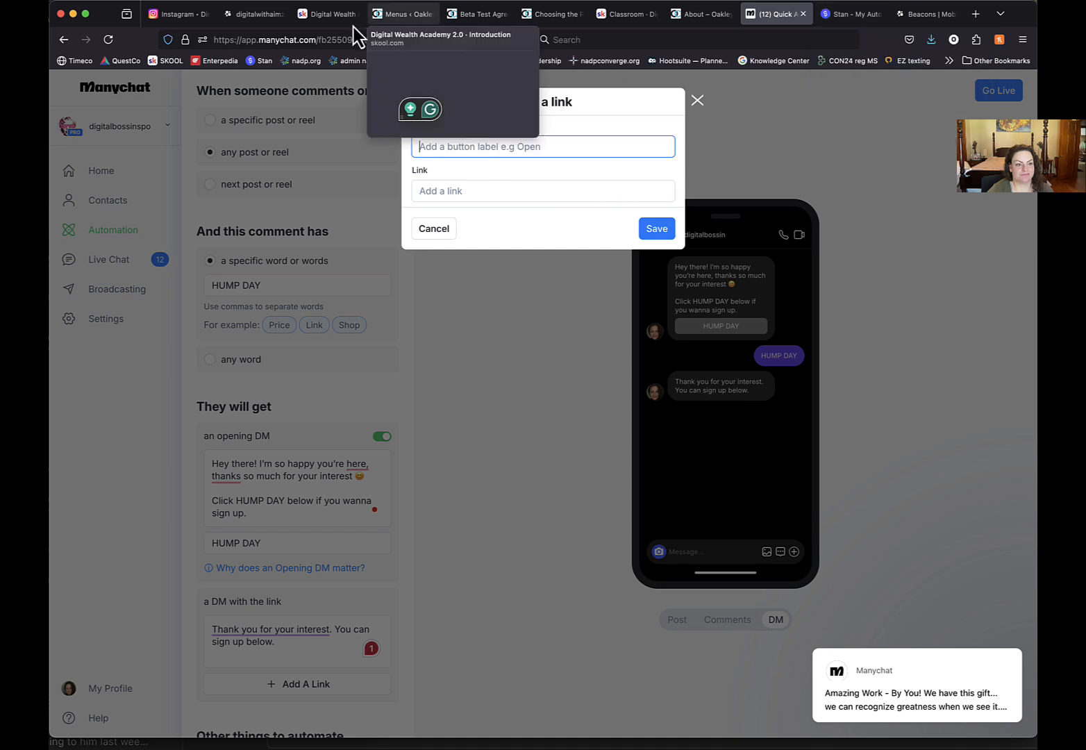
{"action": "mouse_move", "coordinate": [470, 20]}
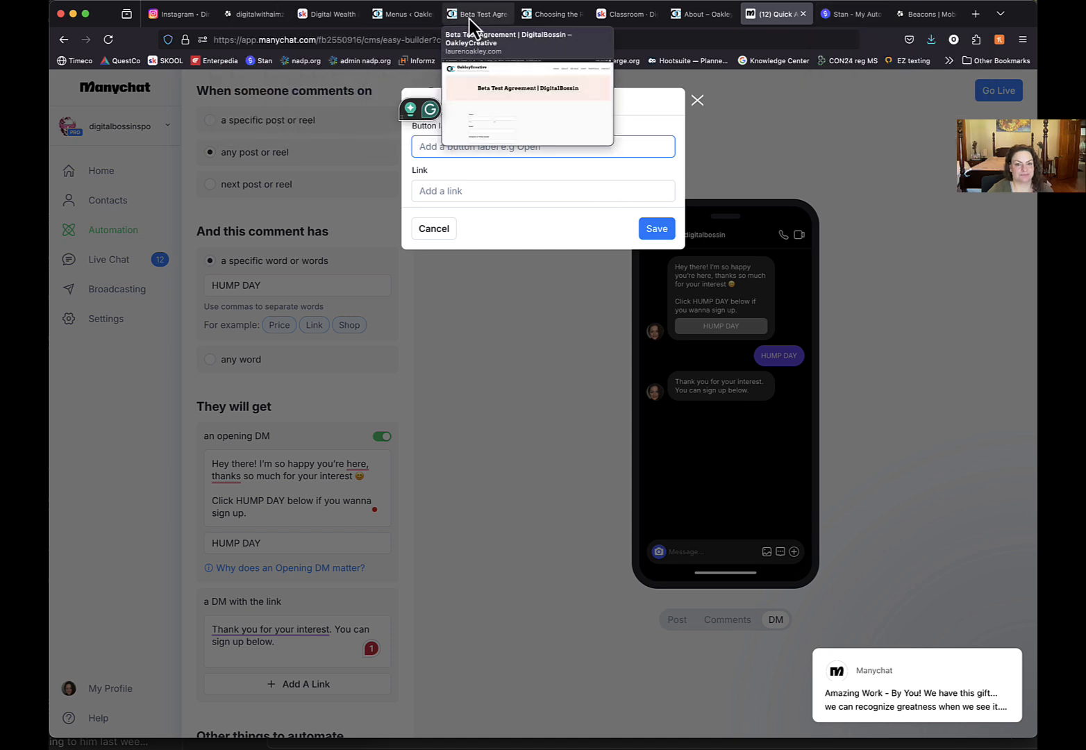
{"action": "left_click", "coordinate": [860, 15]}
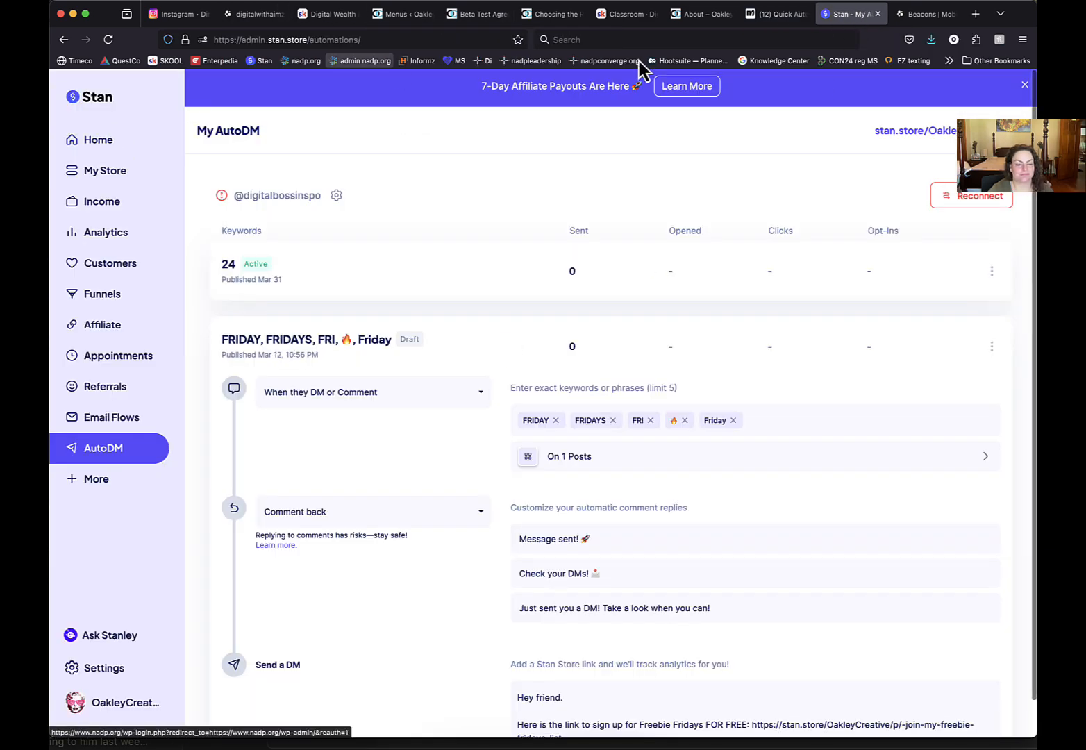
{"action": "left_click", "coordinate": [923, 133]}
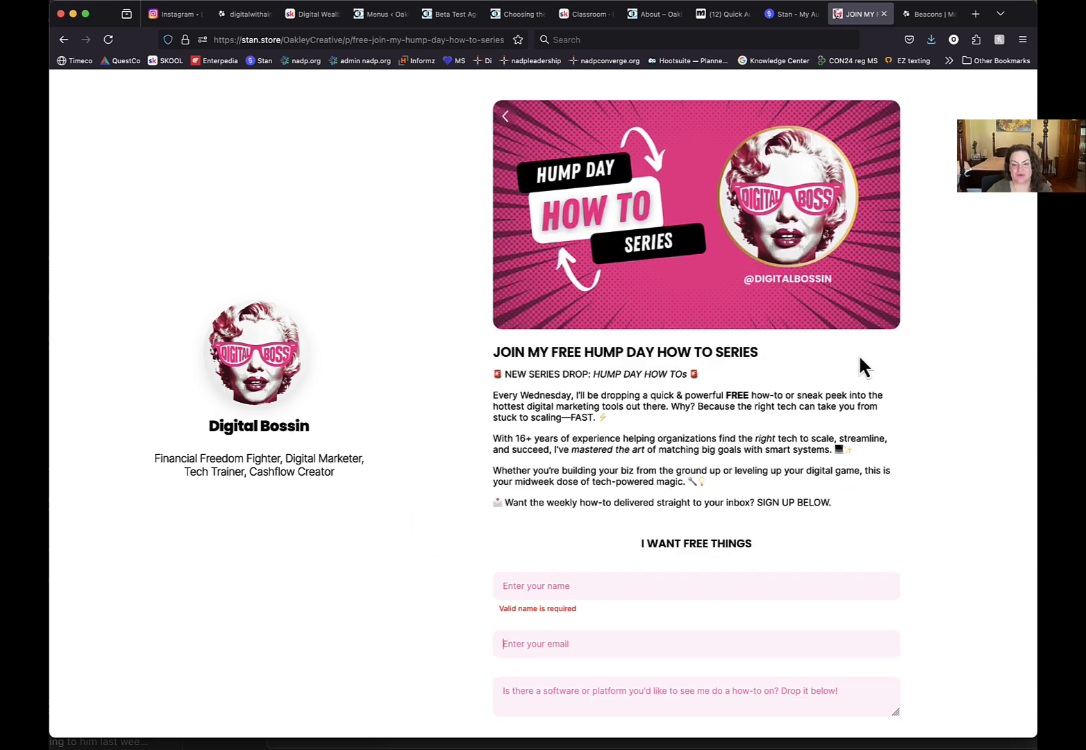
{"action": "left_click", "coordinate": [356, 36]}
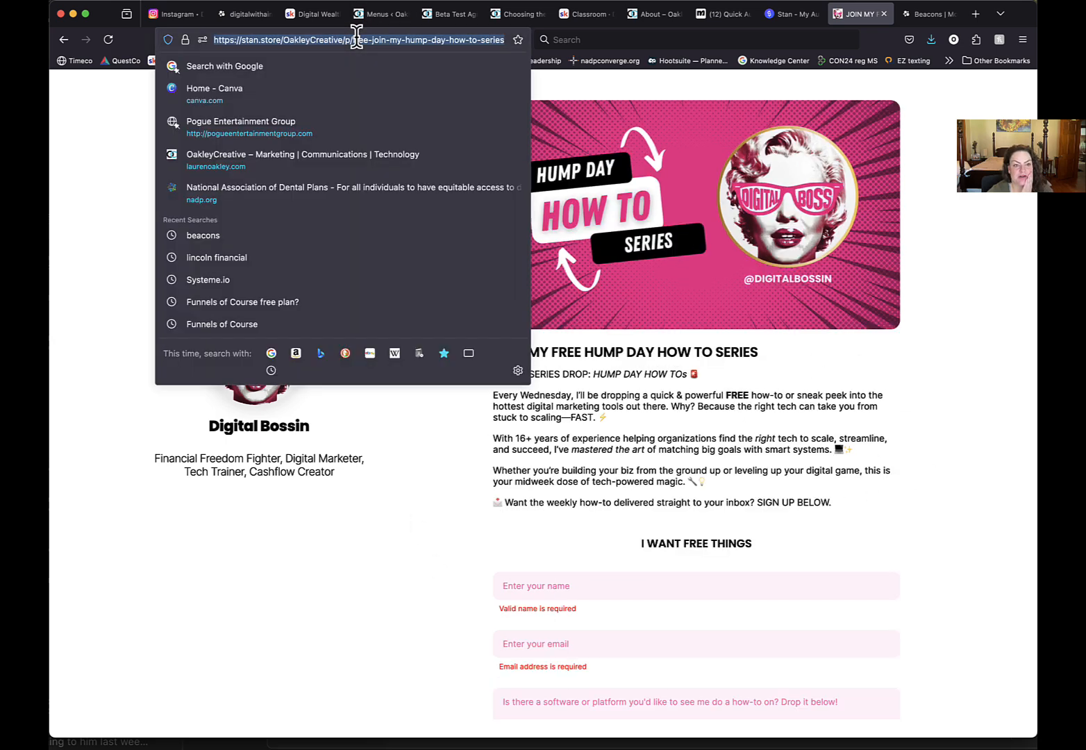
{"action": "left_click", "coordinate": [674, 342]}
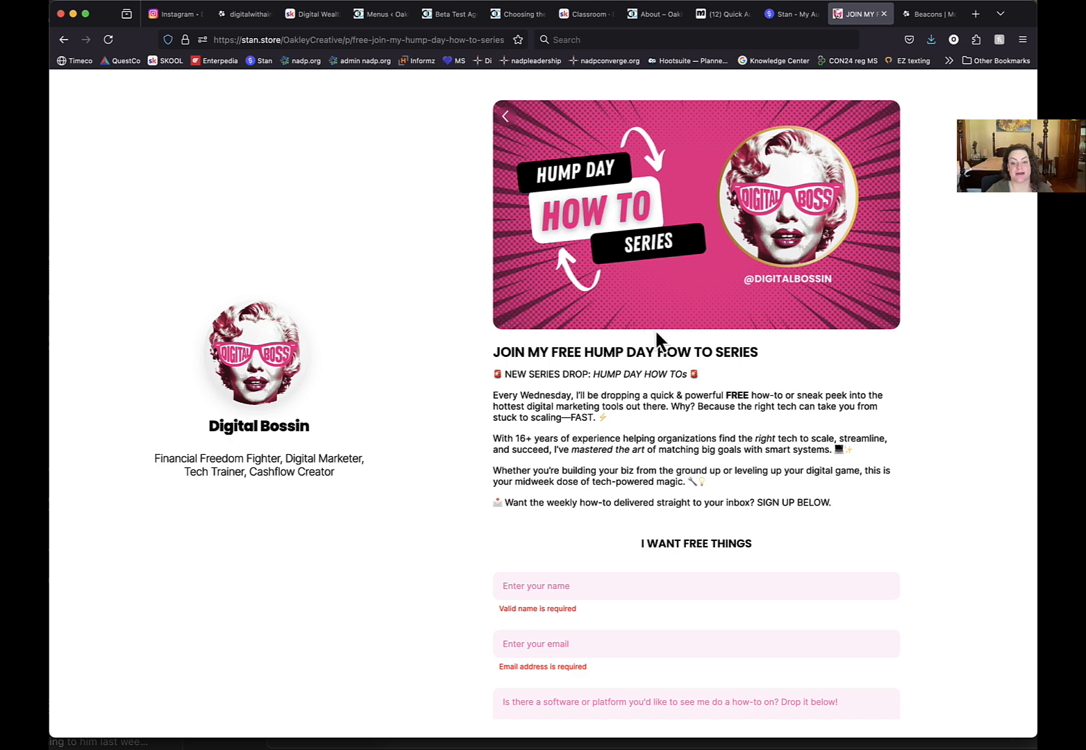
{"action": "left_click", "coordinate": [408, 39]}
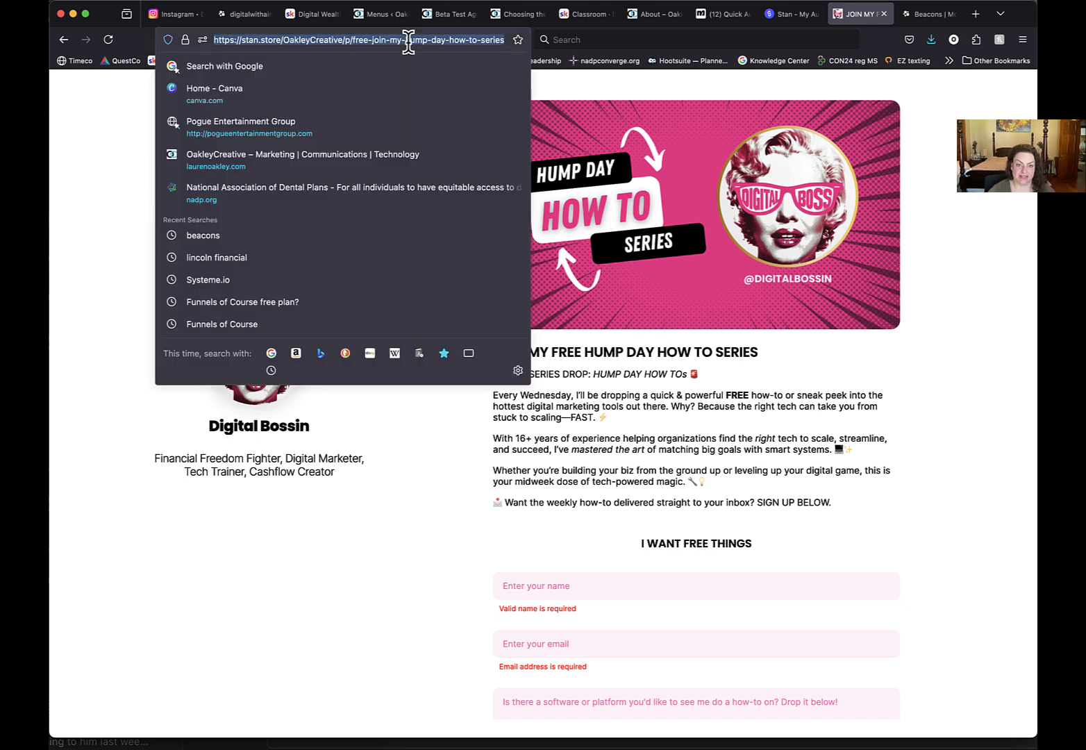
{"action": "left_click", "coordinate": [1001, 414]}
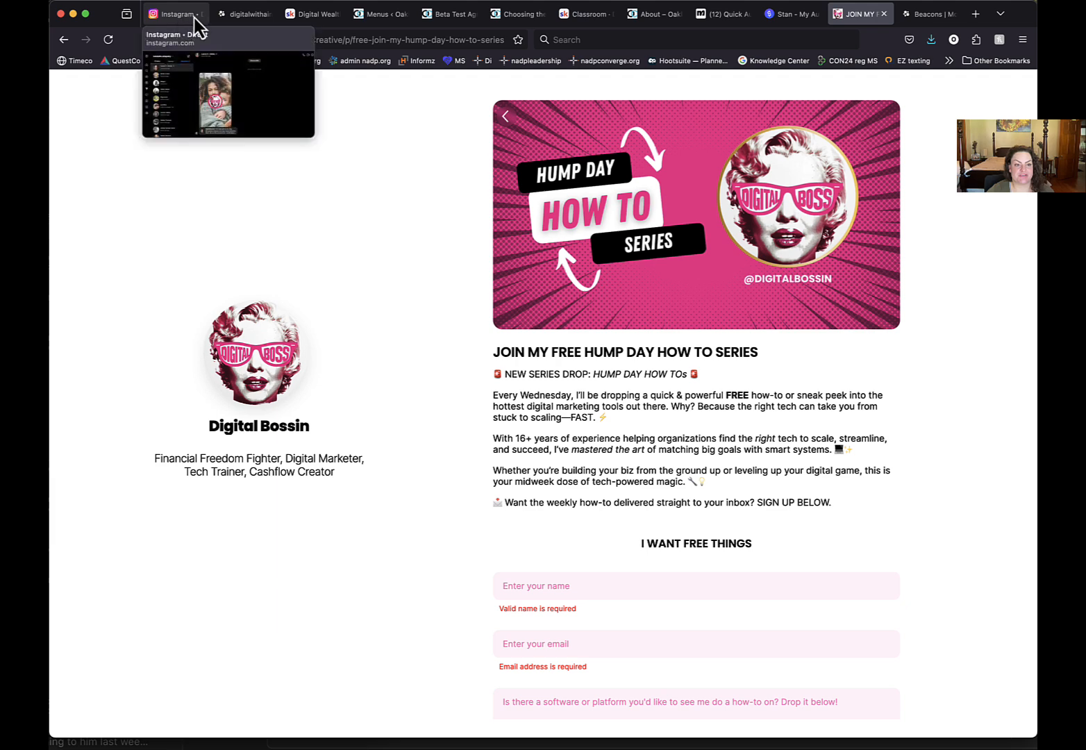
Return to Manychat and paste the copied Hump Day How To series URL as the new button's link
{"action": "left_click", "coordinate": [719, 16]}
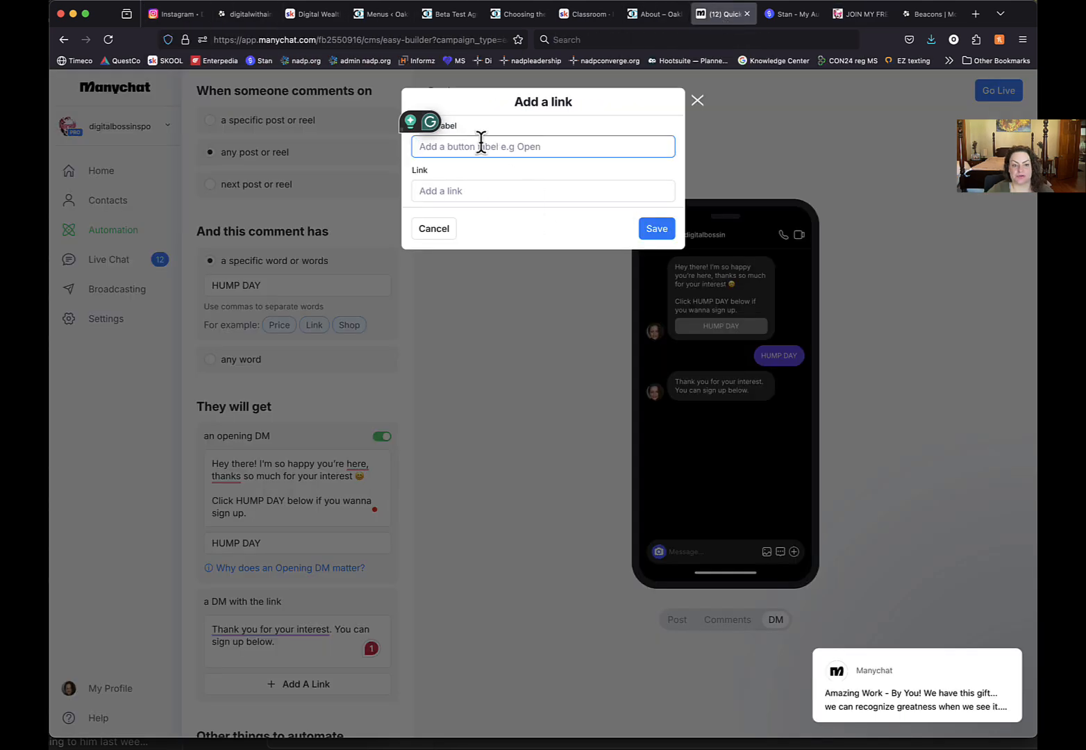
{"action": "left_click", "coordinate": [451, 187]}
{"action": "key", "text": "ctrl+v"}
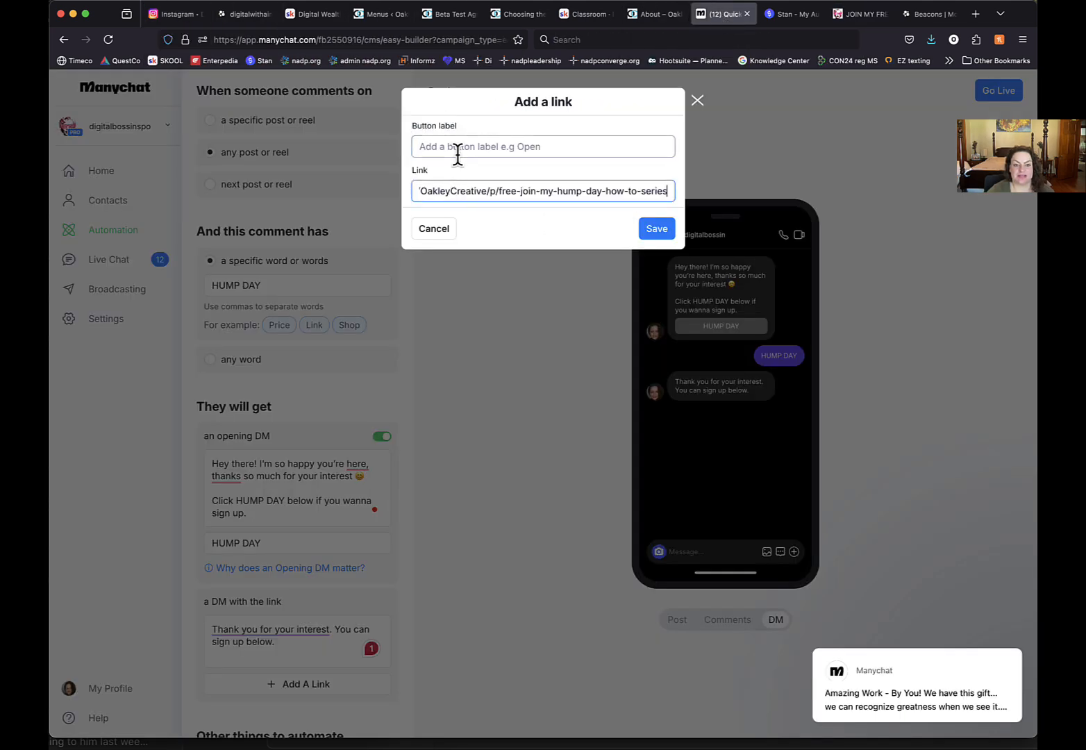
Label the link button SIGN UP HERE and save the link to the DM
{"action": "left_click", "coordinate": [458, 147]}
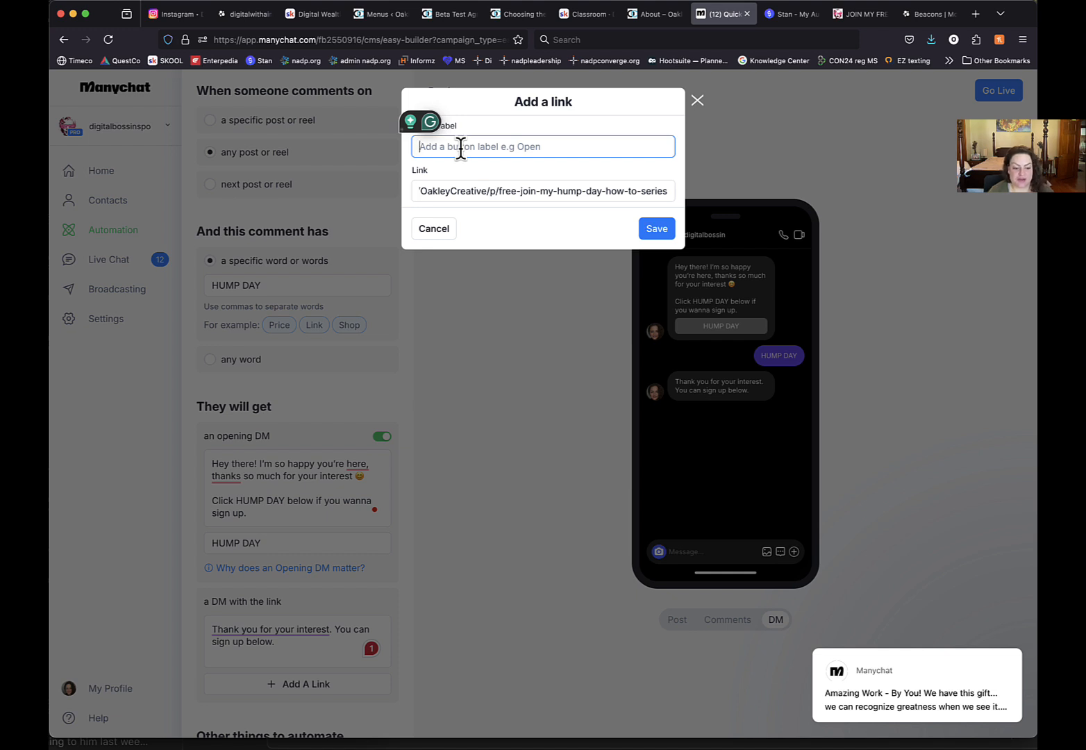
{"action": "type", "text": "SIGN UP HERE"}
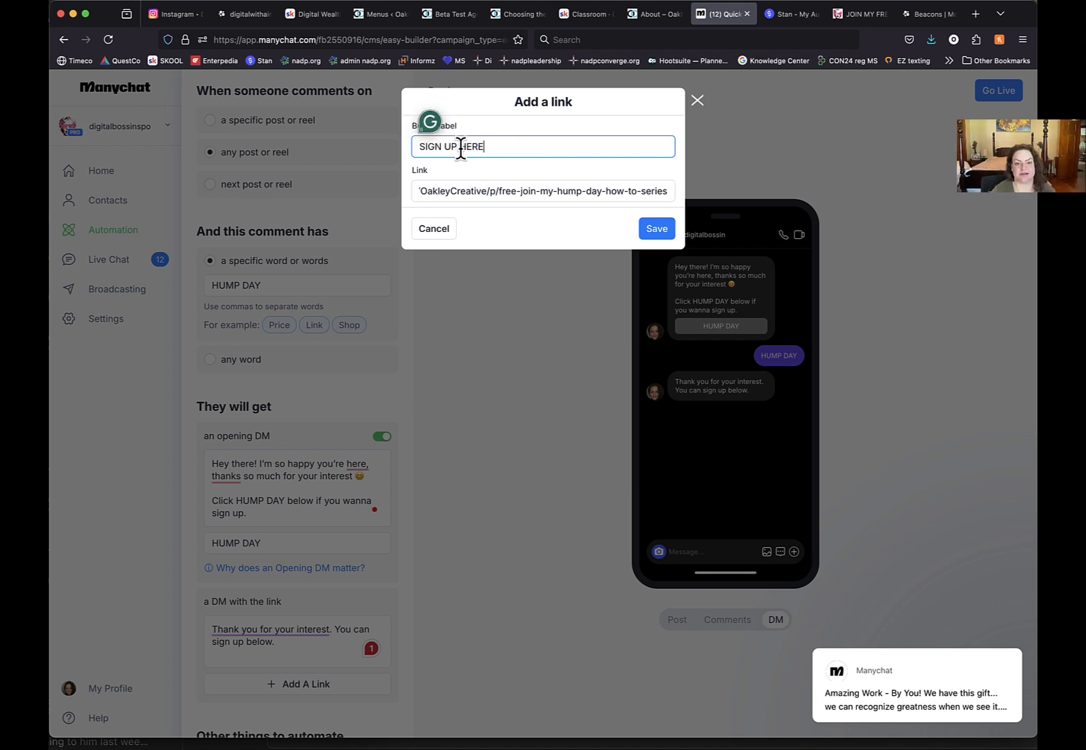
{"action": "left_click", "coordinate": [663, 229]}
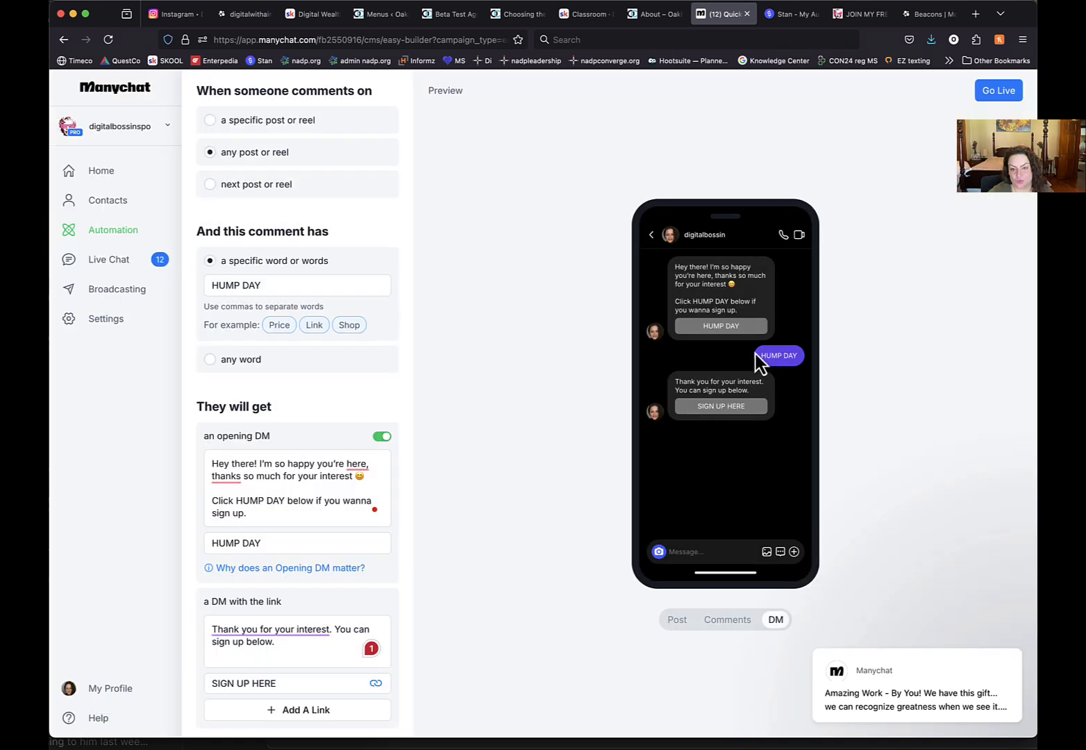
{"action": "scroll", "coordinate": [254, 495], "scroll_direction": "down", "scroll_amount": 5}
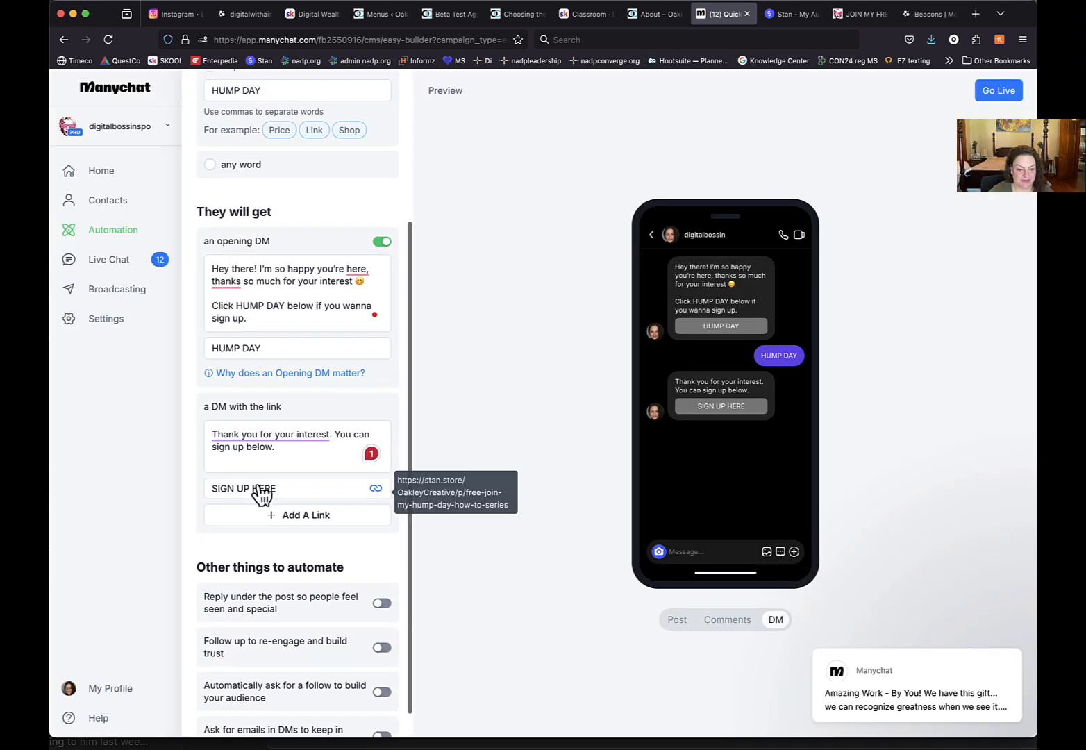
{"action": "left_click", "coordinate": [278, 516]}
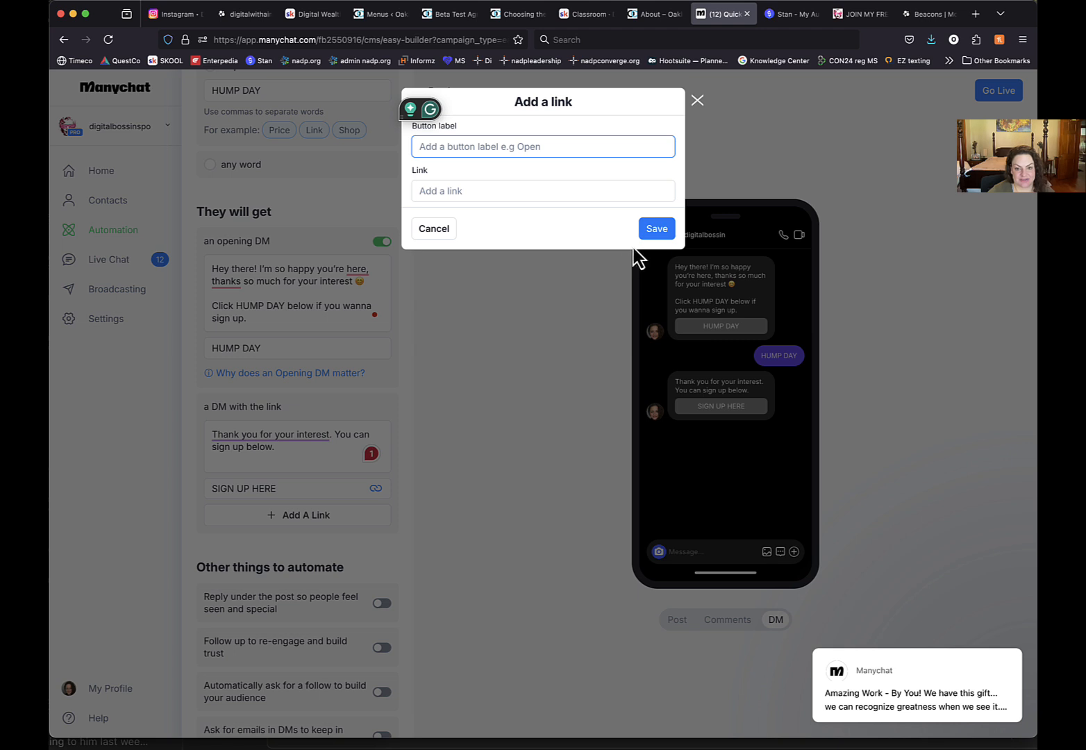
{"action": "left_click", "coordinate": [657, 232]}
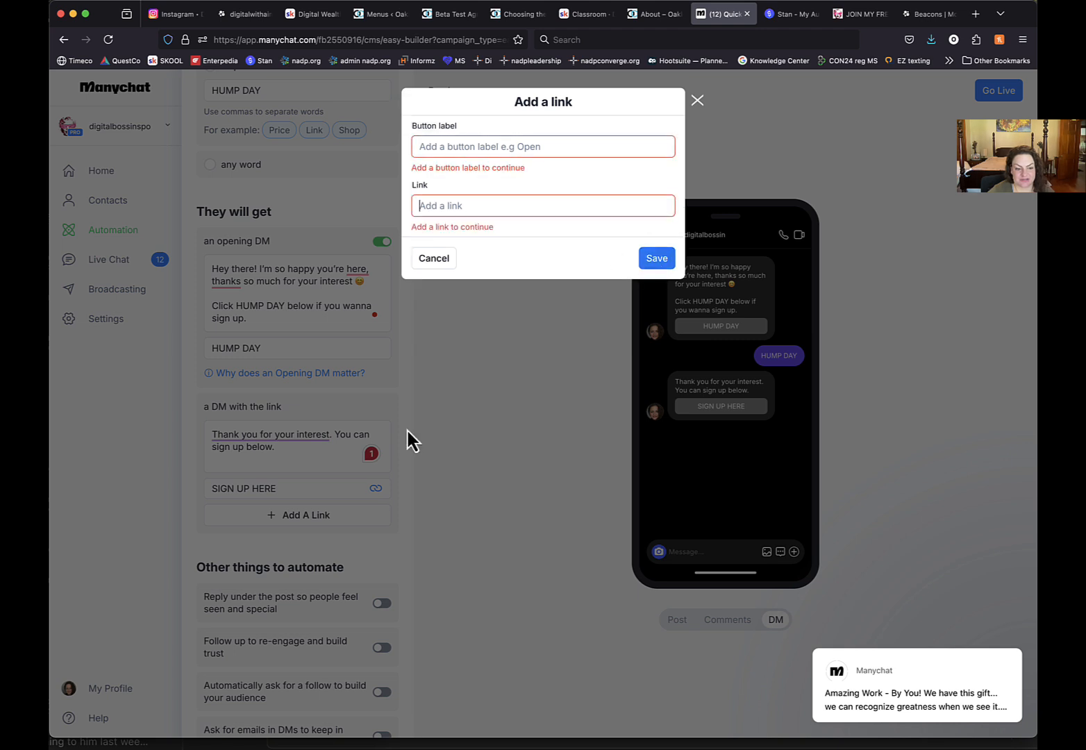
{"action": "left_click", "coordinate": [433, 259]}
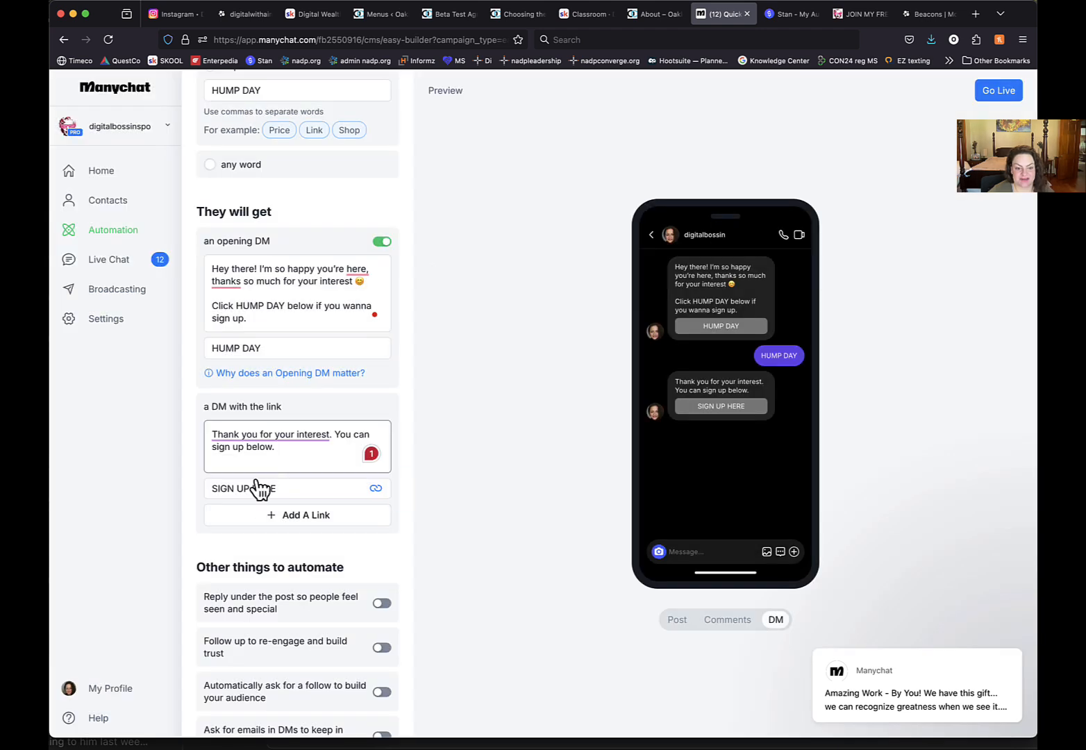
{"action": "left_click", "coordinate": [288, 450]}
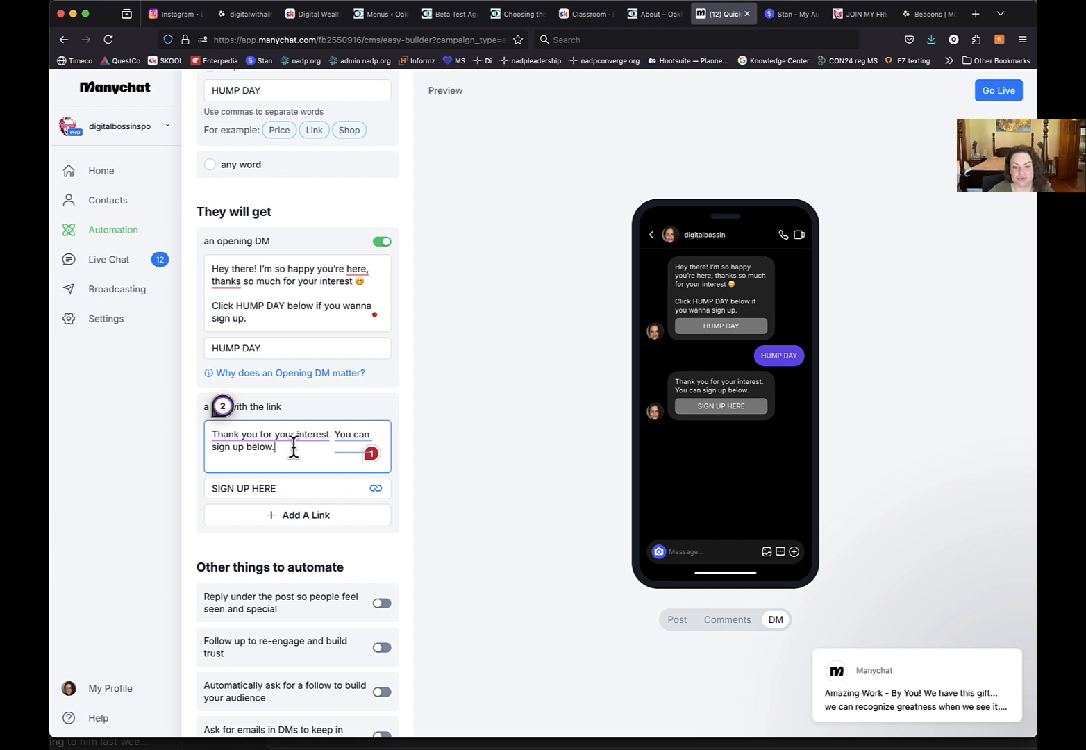
{"action": "left_click", "coordinate": [457, 431]}
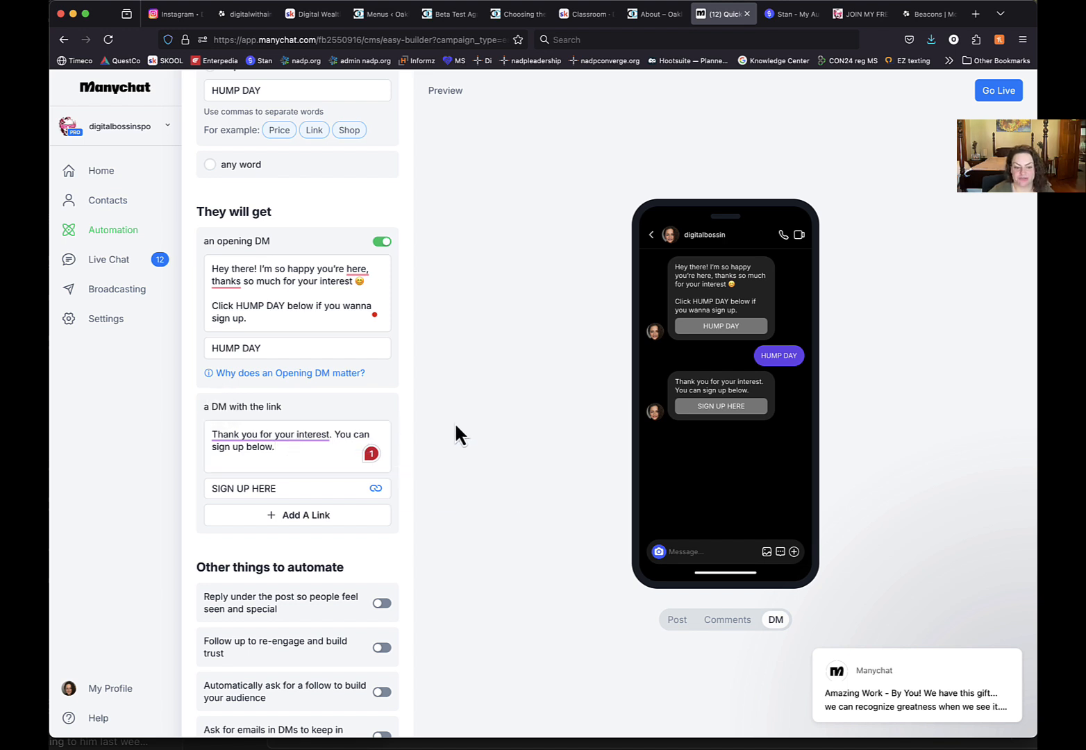
Turn on automatic replies under the post and go over the suggested reply texts, leaving them as they are
{"action": "scroll", "coordinate": [295, 584], "scroll_direction": "down", "scroll_amount": 1}
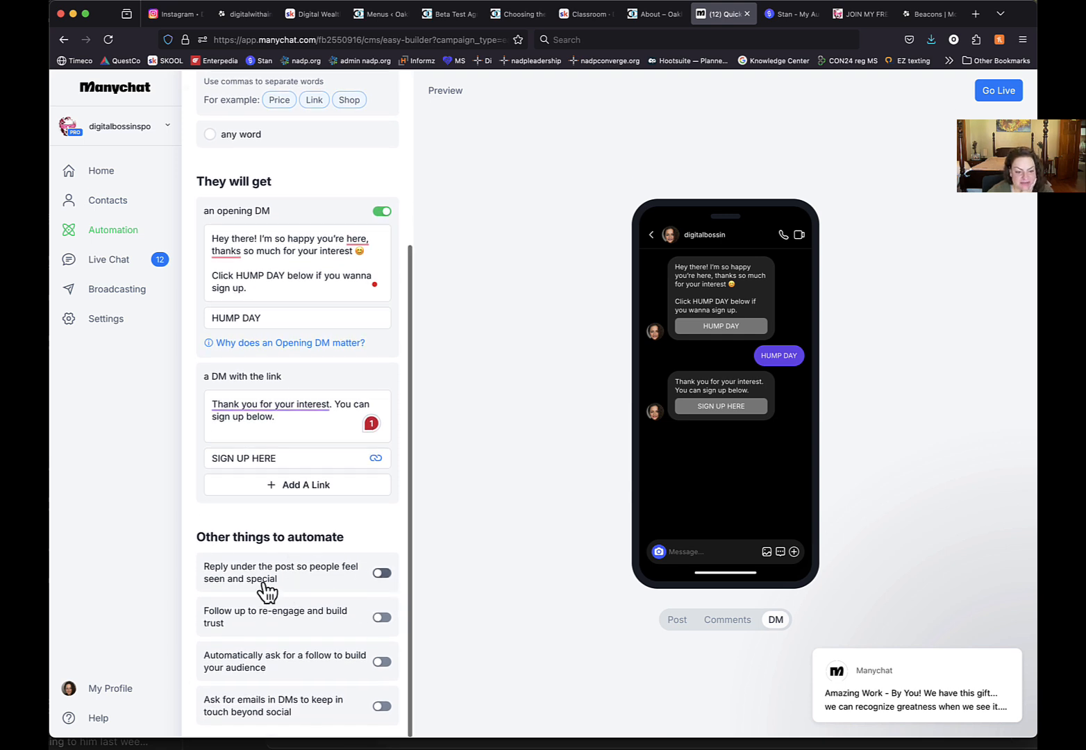
{"action": "left_click", "coordinate": [383, 572]}
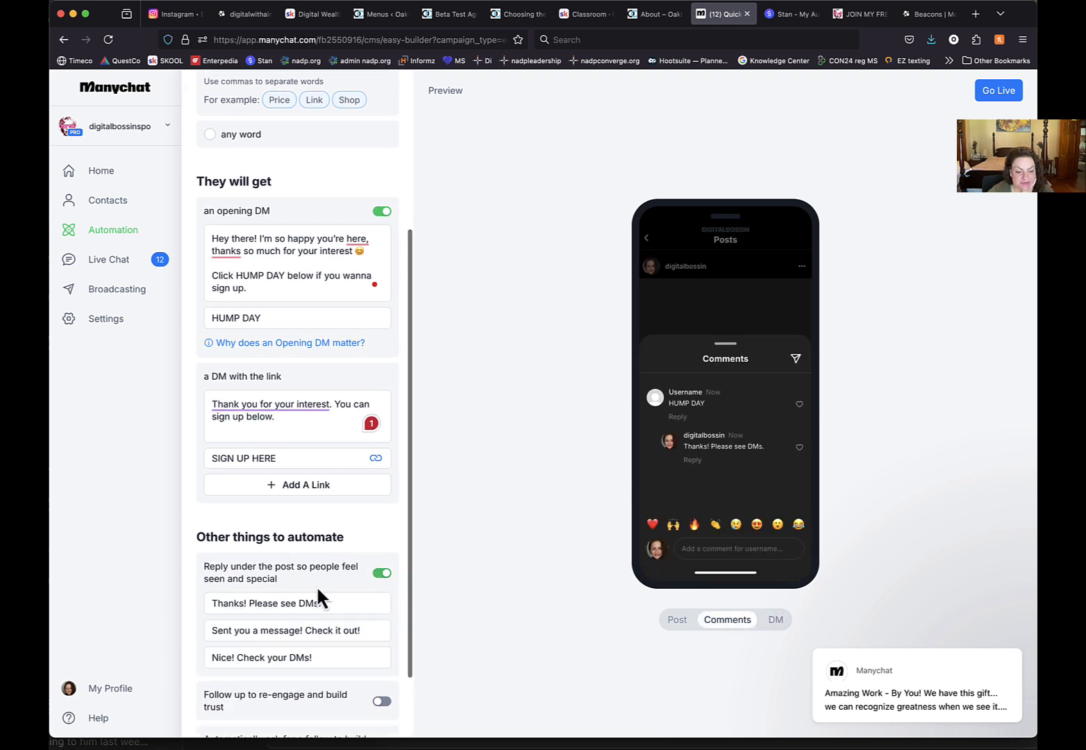
{"action": "left_click", "coordinate": [335, 595]}
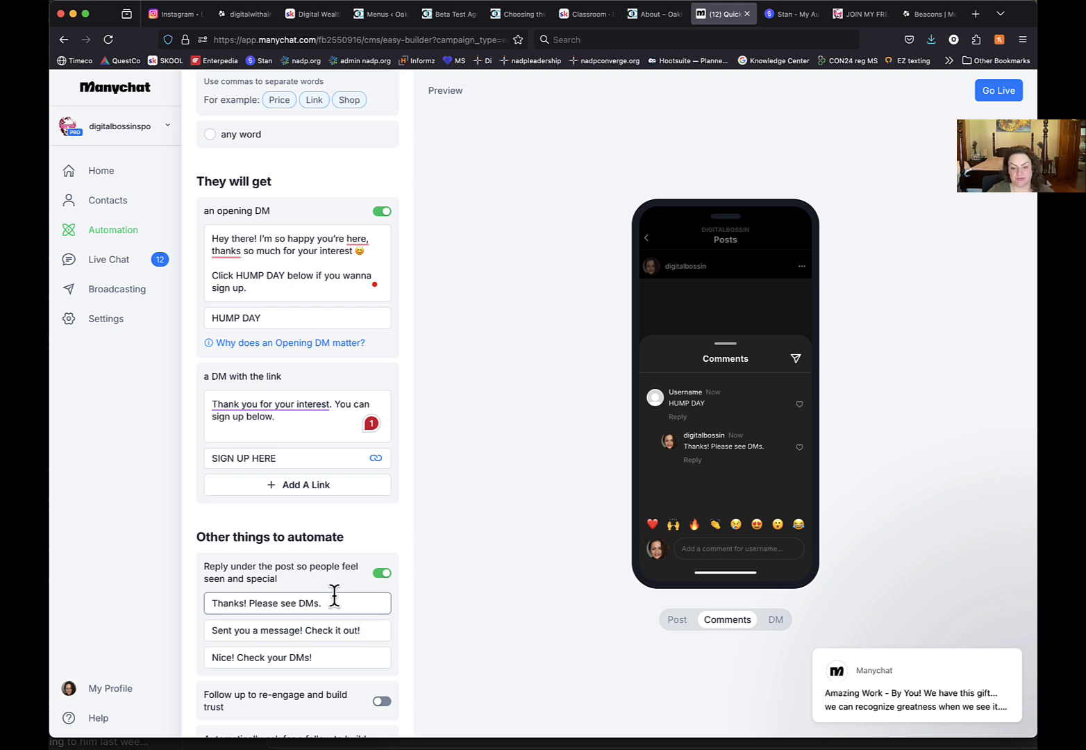
{"action": "left_click_drag", "start_coordinate": [315, 598], "coordinate": [176, 599]}
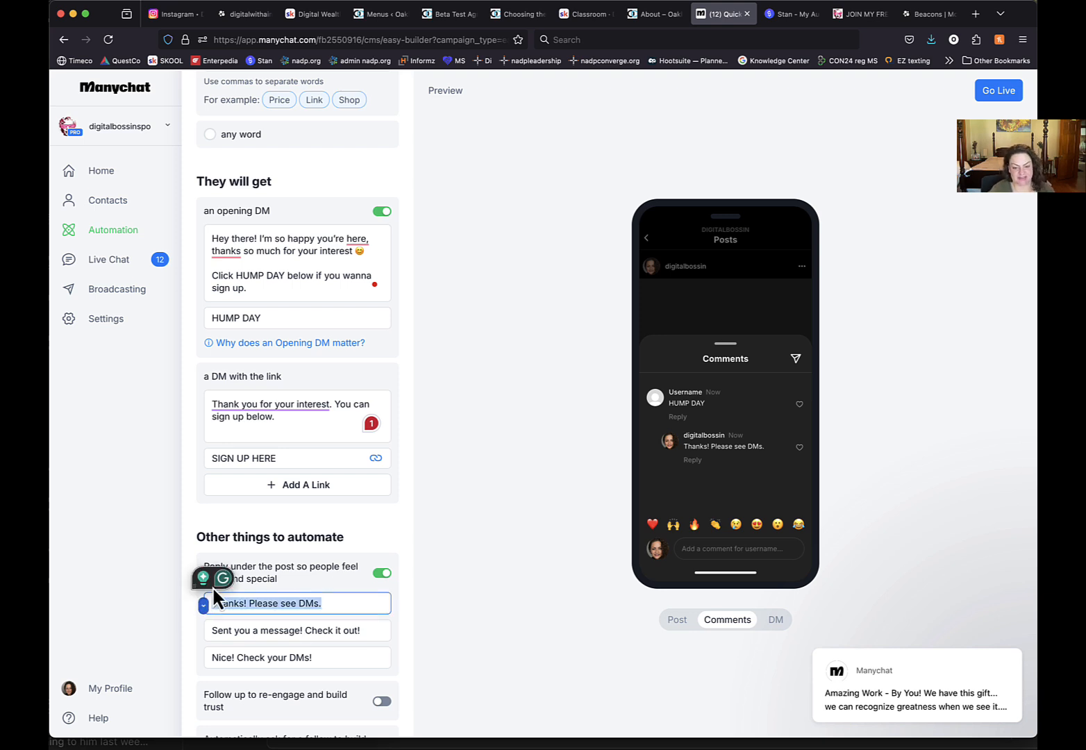
{"action": "left_click", "coordinate": [369, 622]}
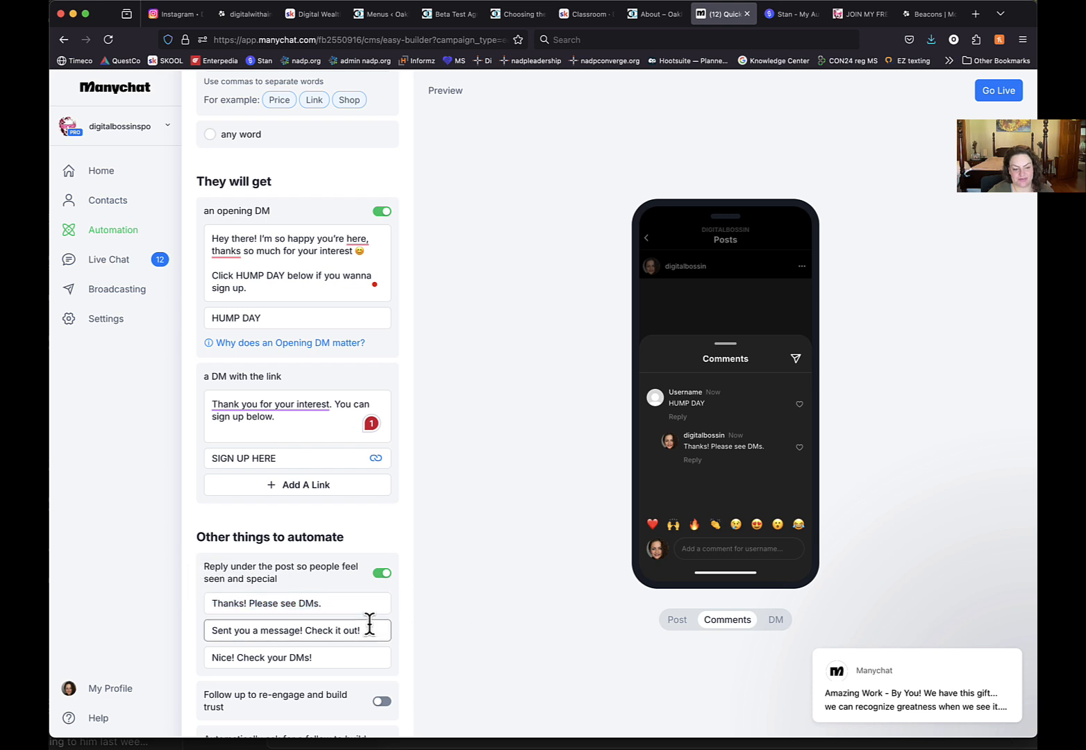
{"action": "left_click_drag", "start_coordinate": [369, 623], "coordinate": [174, 618]}
{"action": "left_click", "coordinate": [521, 634]}
Turn on the follow-up to re-engage and replace its message with "So when did you start your digital marketing journey?"
{"action": "scroll", "coordinate": [300, 677], "scroll_direction": "down", "scroll_amount": 2}
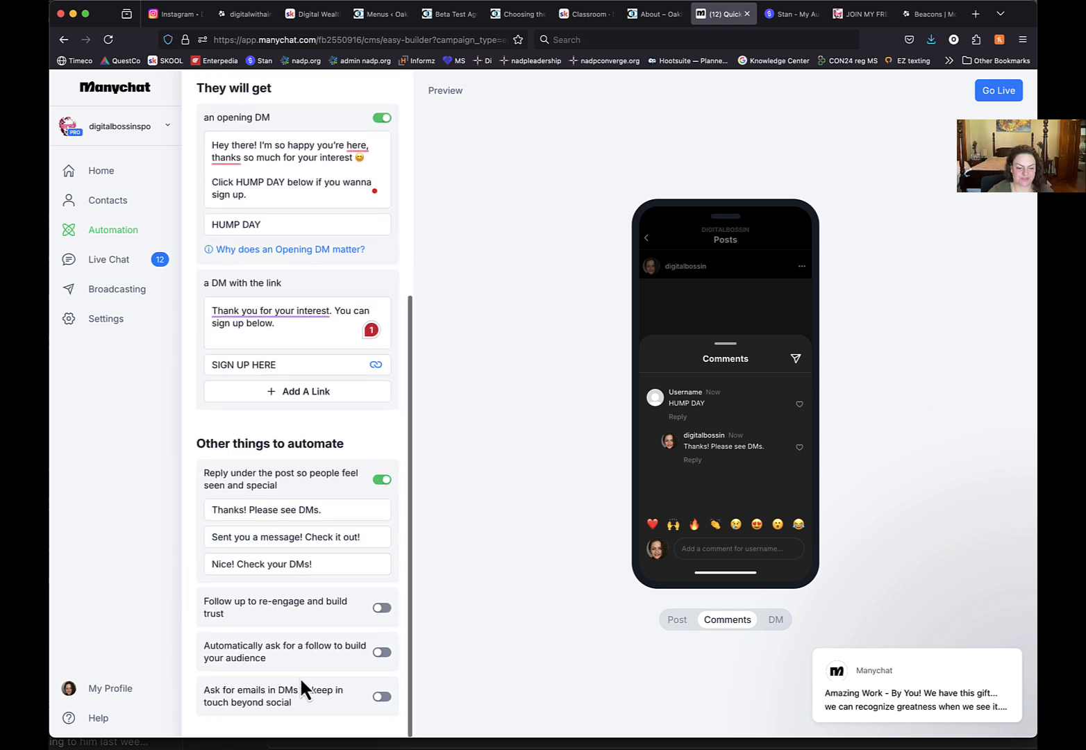
{"action": "left_click", "coordinate": [381, 618]}
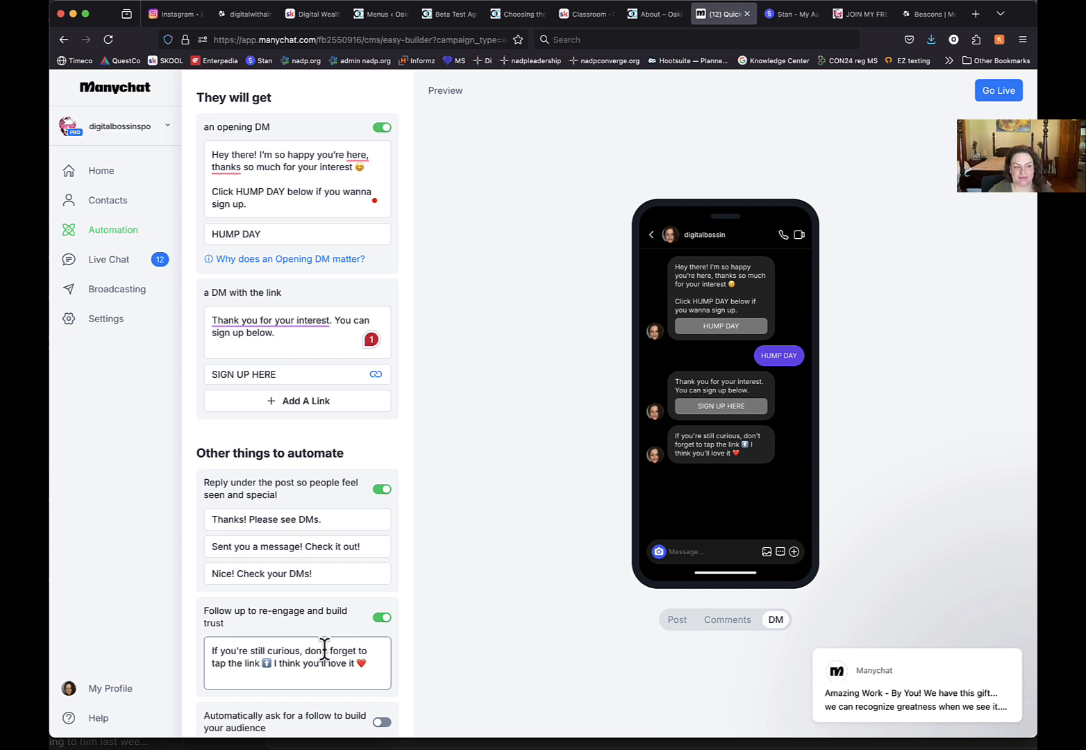
{"action": "left_click_drag", "start_coordinate": [375, 666], "coordinate": [189, 650]}
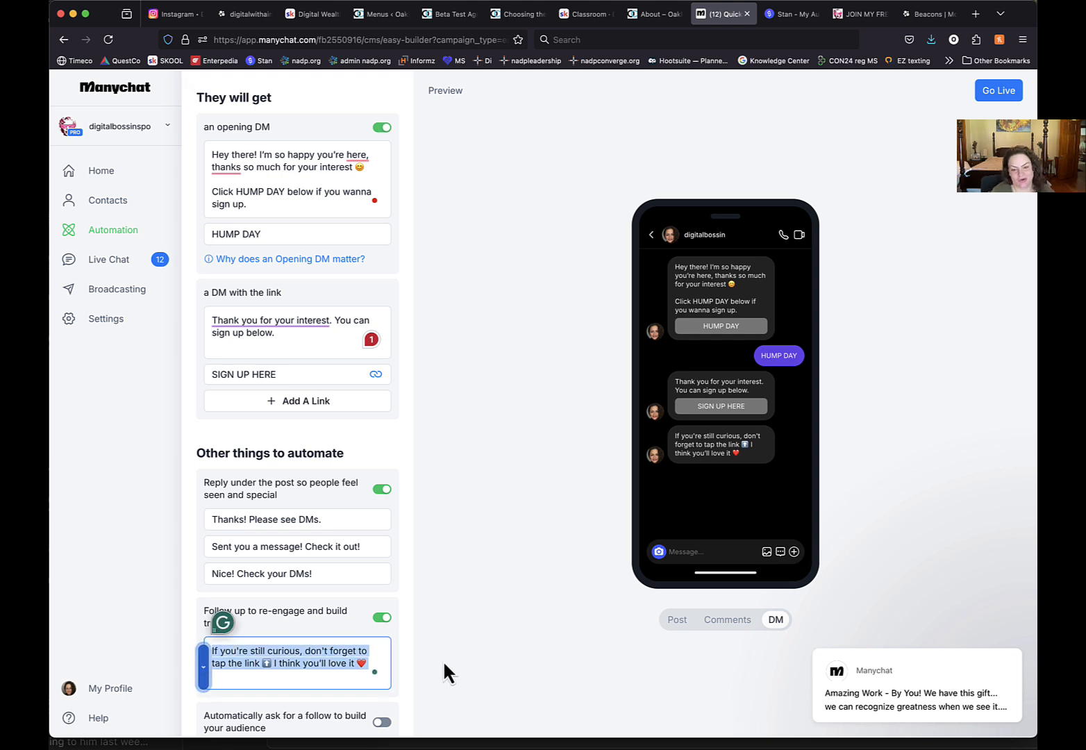
{"action": "key", "text": "BackSpace"}
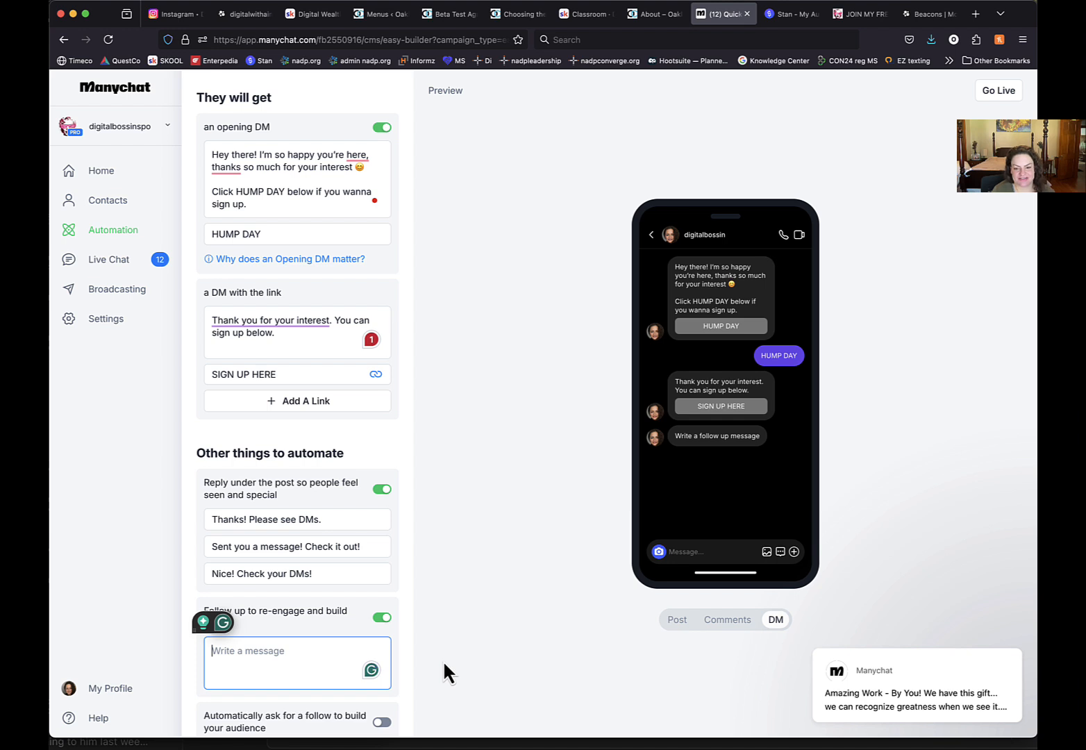
{"action": "type", "text": "So whe"}
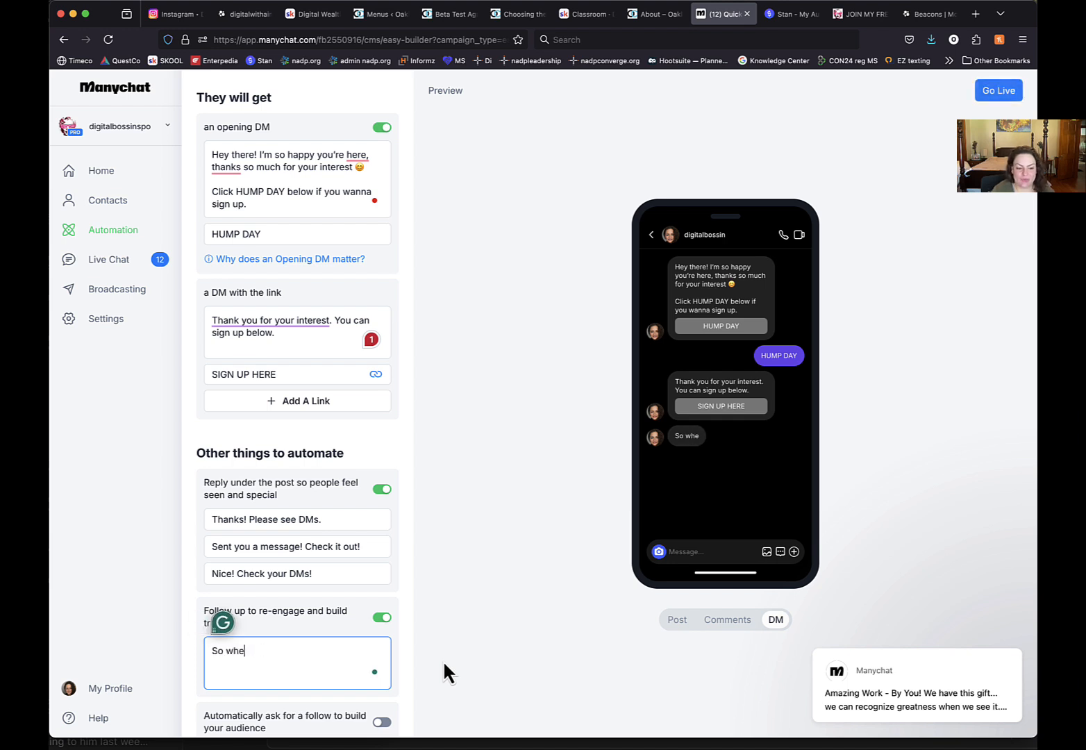
{"action": "type", "text": "n did you star"}
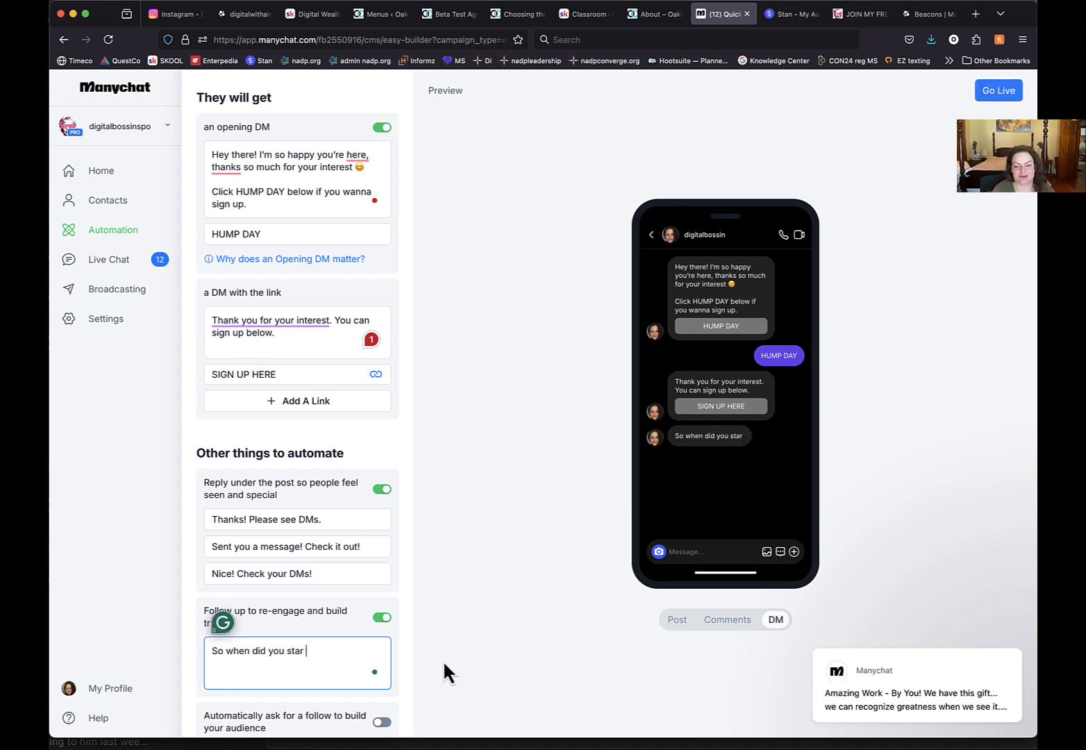
{"action": "key", "text": "BackSpace"}
{"action": "type", "text": "t your "}
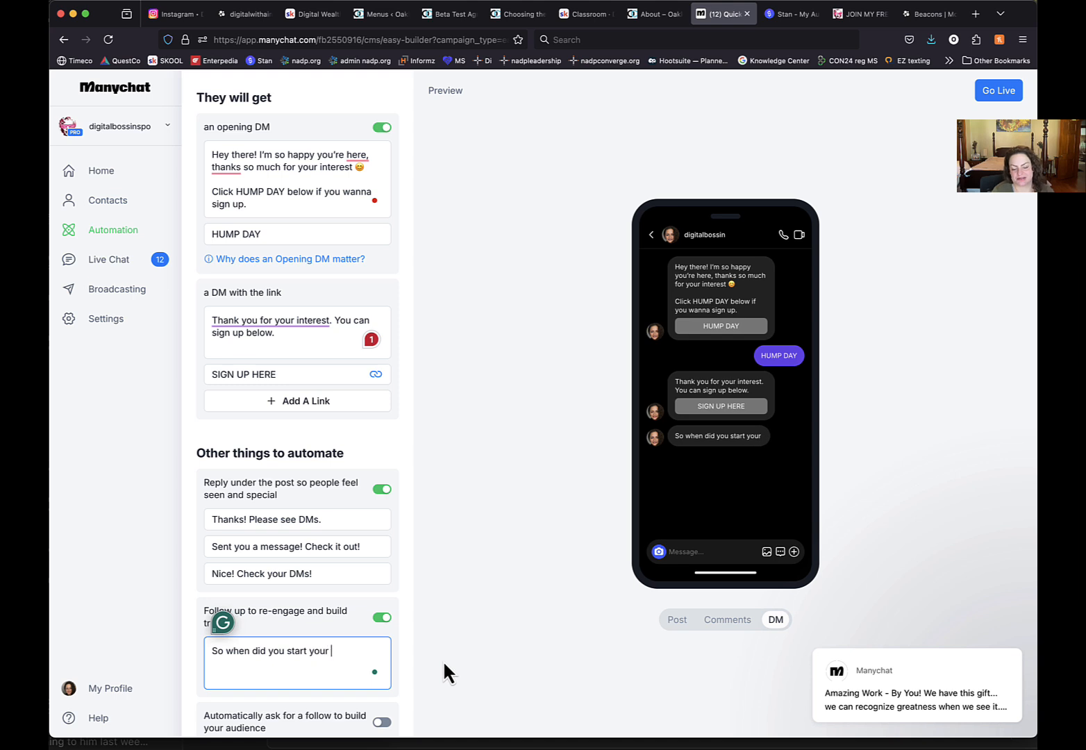
{"action": "type", "text": "digital marketing"}
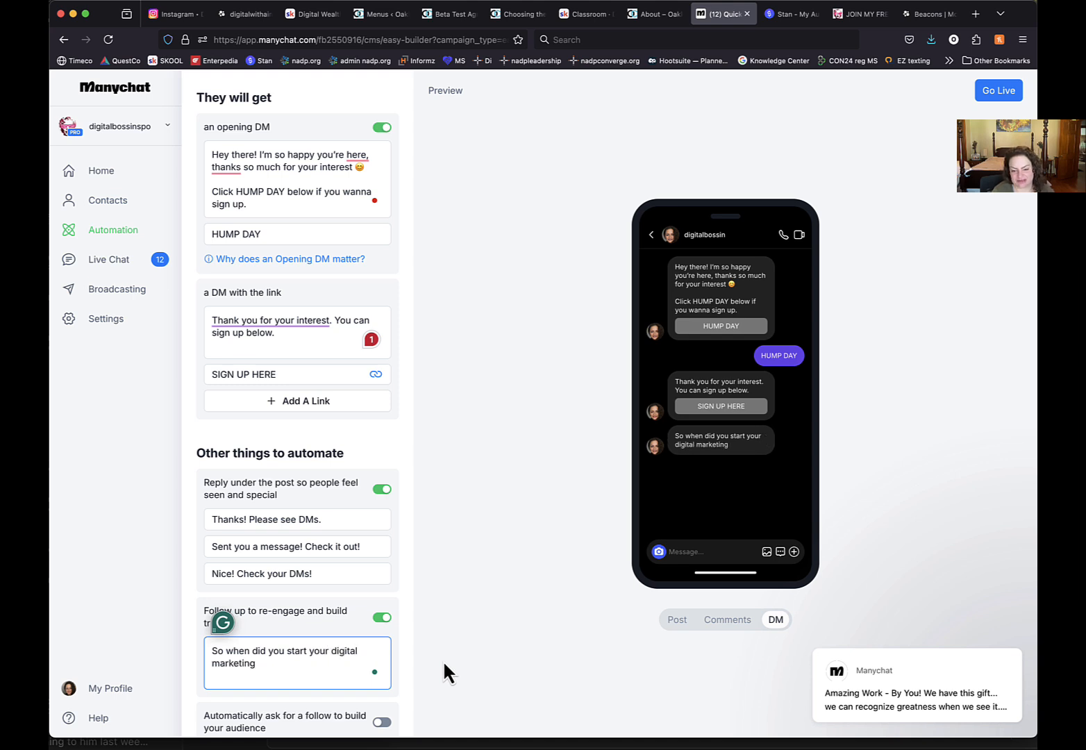
{"action": "type", "text": "ey?"}
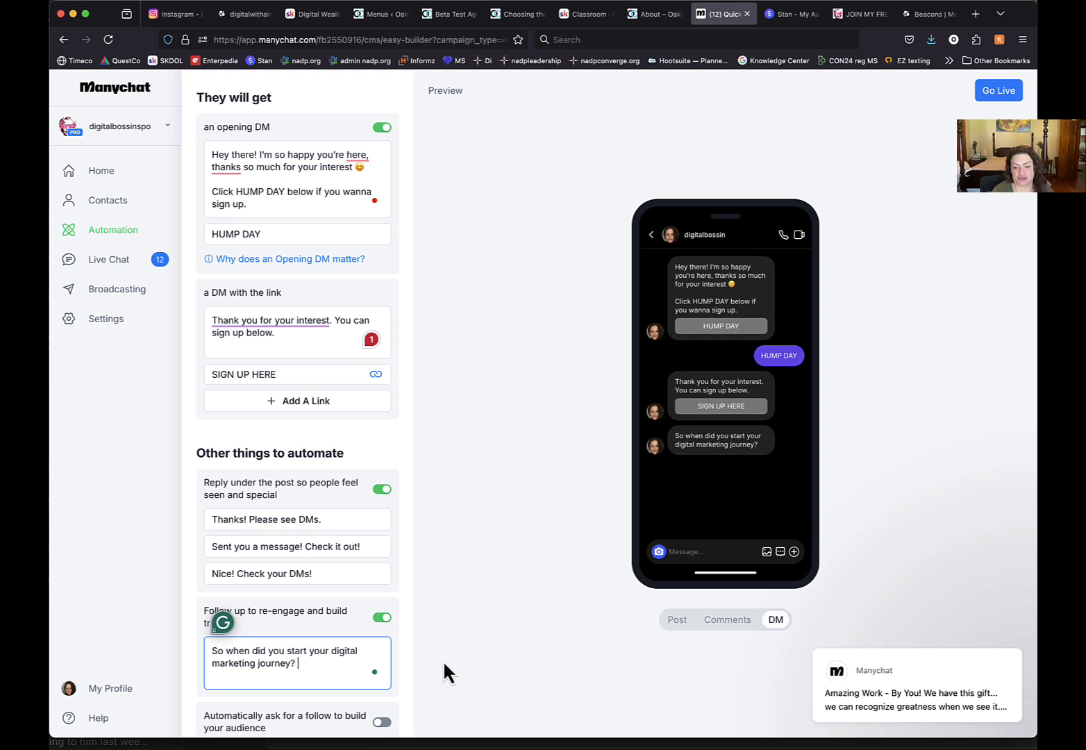
{"action": "left_click", "coordinate": [457, 649]}
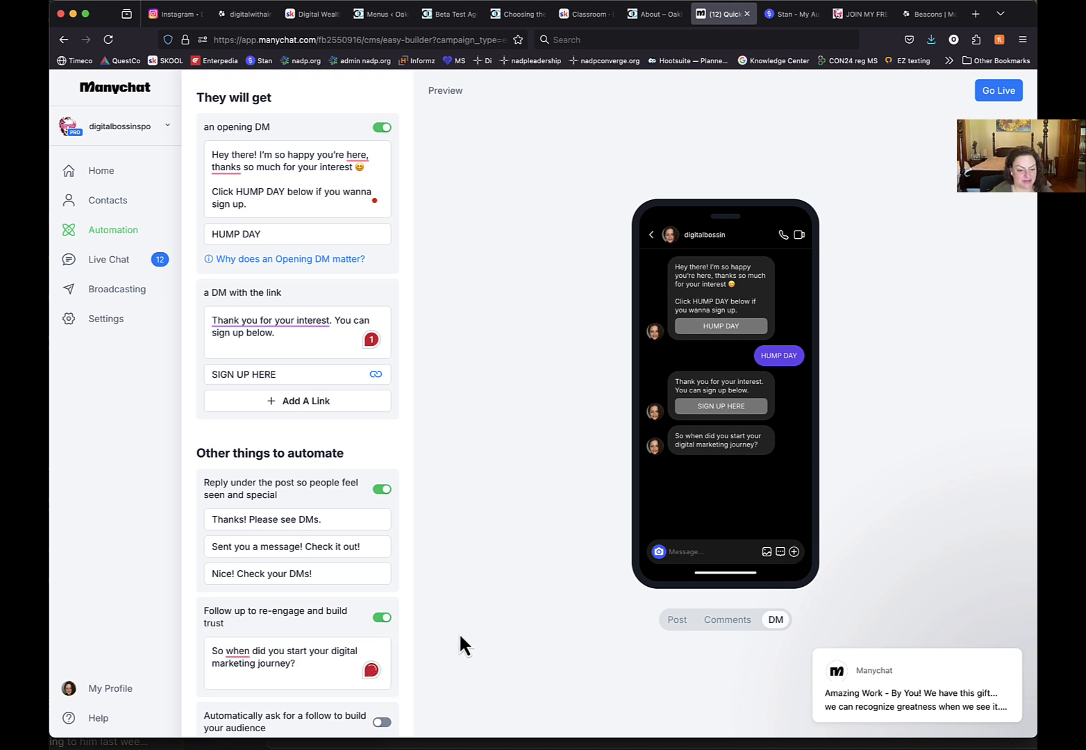
Turn on the email request and the follow request to preview their messages, and turn both off again
{"action": "scroll", "coordinate": [278, 639], "scroll_direction": "down", "scroll_amount": 2}
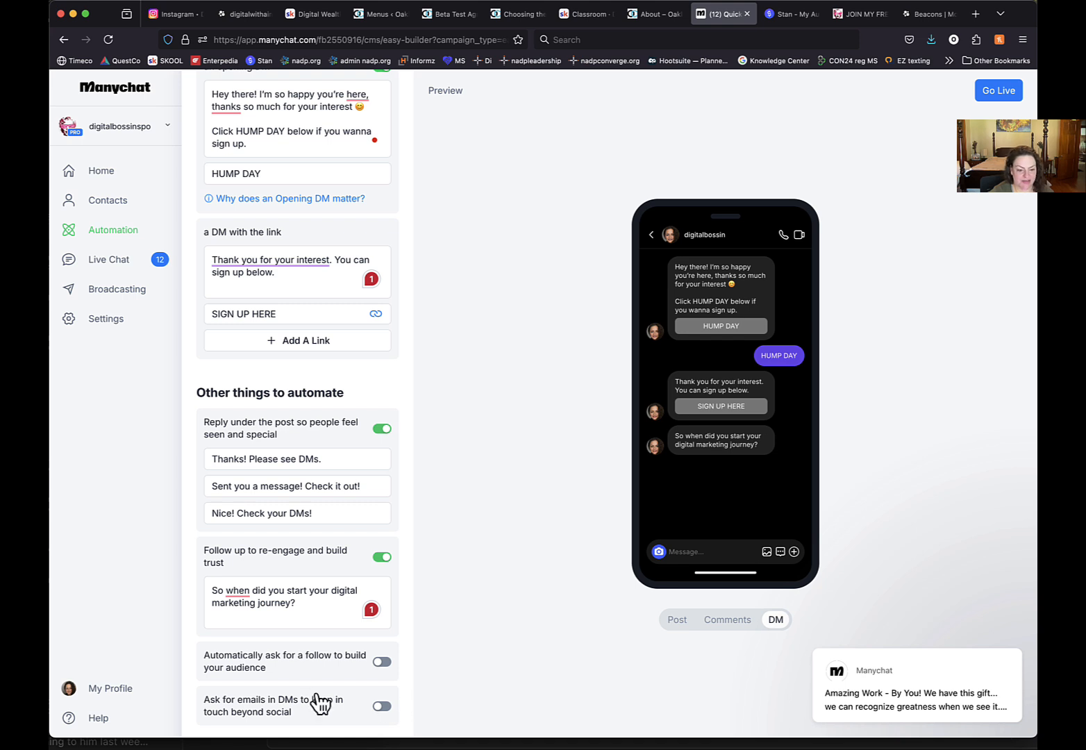
{"action": "left_click", "coordinate": [381, 706]}
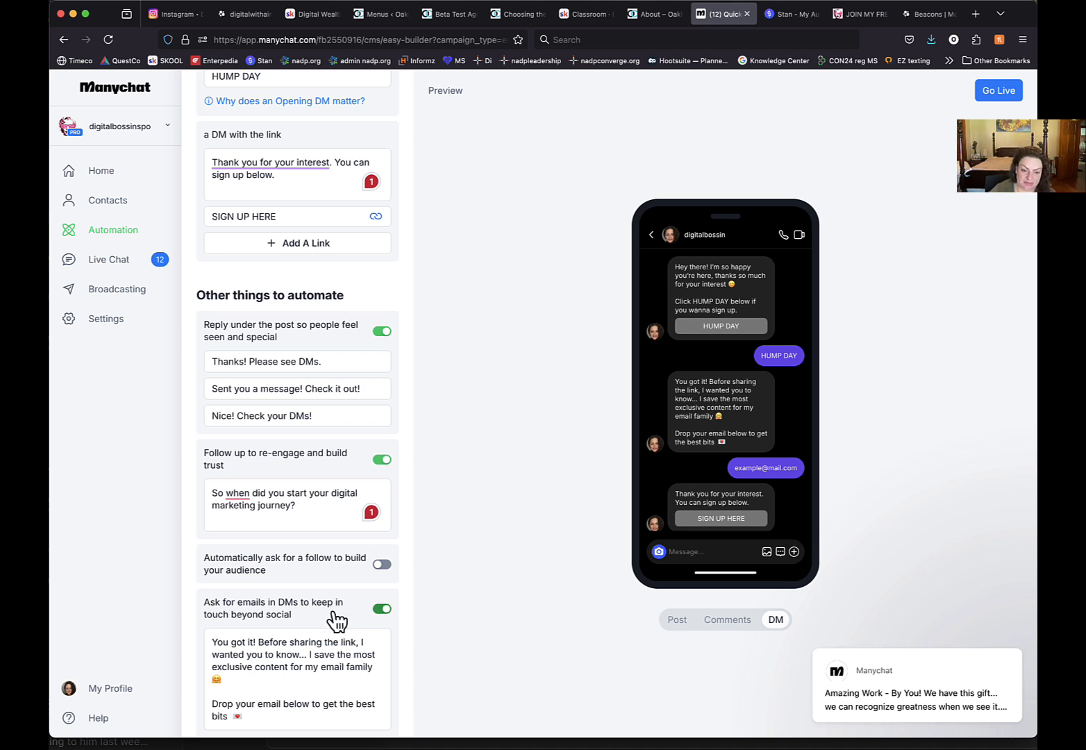
{"action": "scroll", "coordinate": [347, 616], "scroll_direction": "down", "scroll_amount": 1}
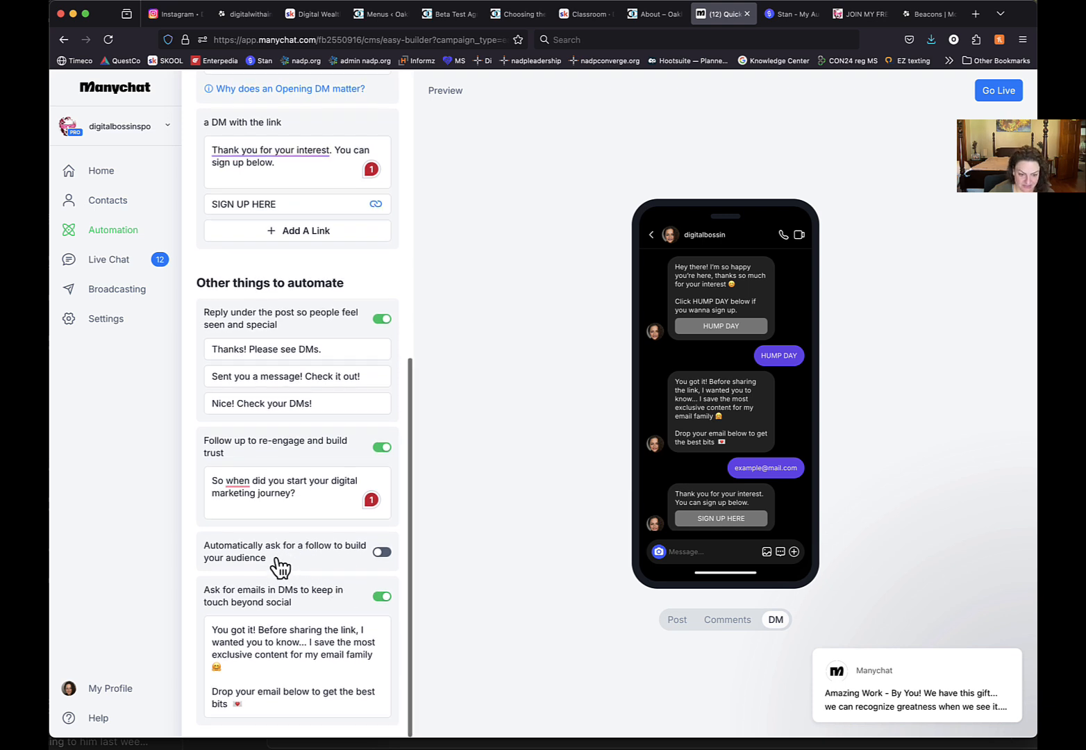
{"action": "left_click", "coordinate": [382, 551]}
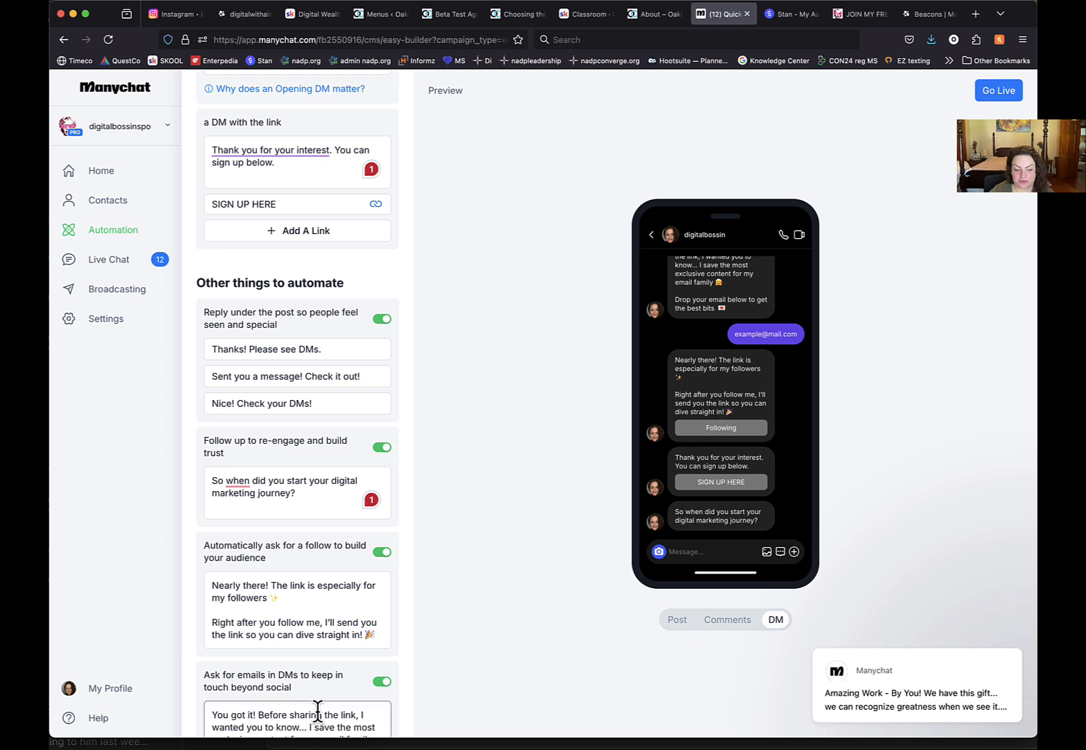
{"action": "left_click", "coordinate": [383, 553]}
{"action": "left_click", "coordinate": [382, 597]}
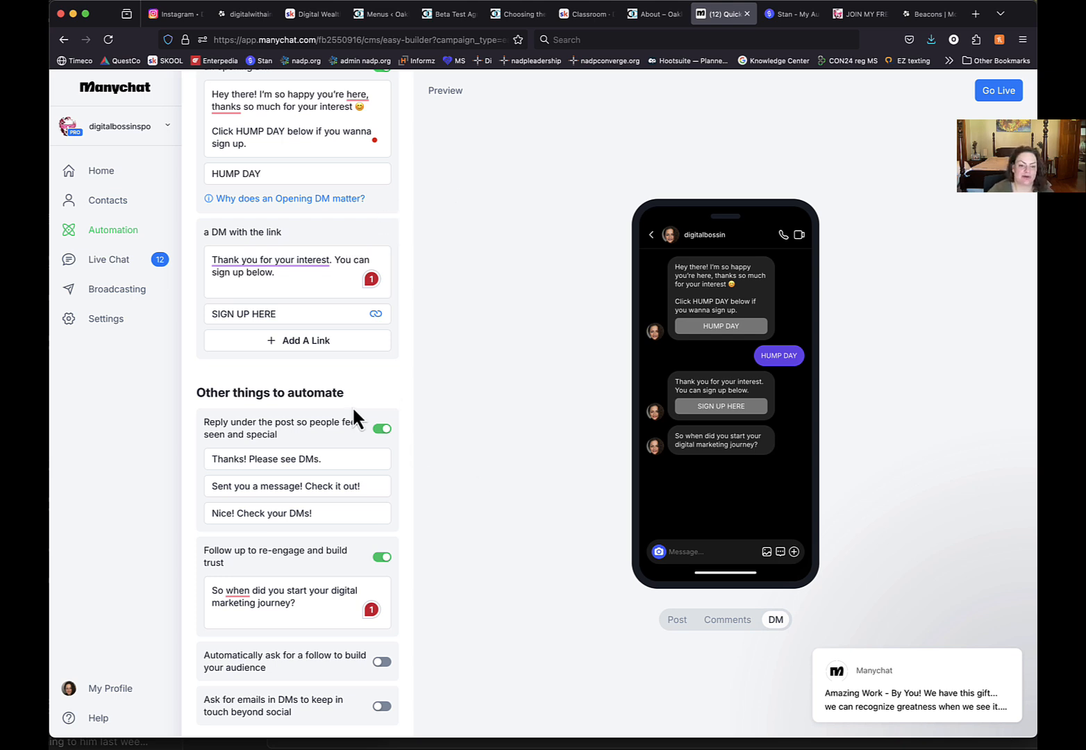
Leave the comment automation, start the Generate leads with stories automation, and make it respond to any word or reaction
{"action": "scroll", "coordinate": [340, 401], "scroll_direction": "up", "scroll_amount": 3}
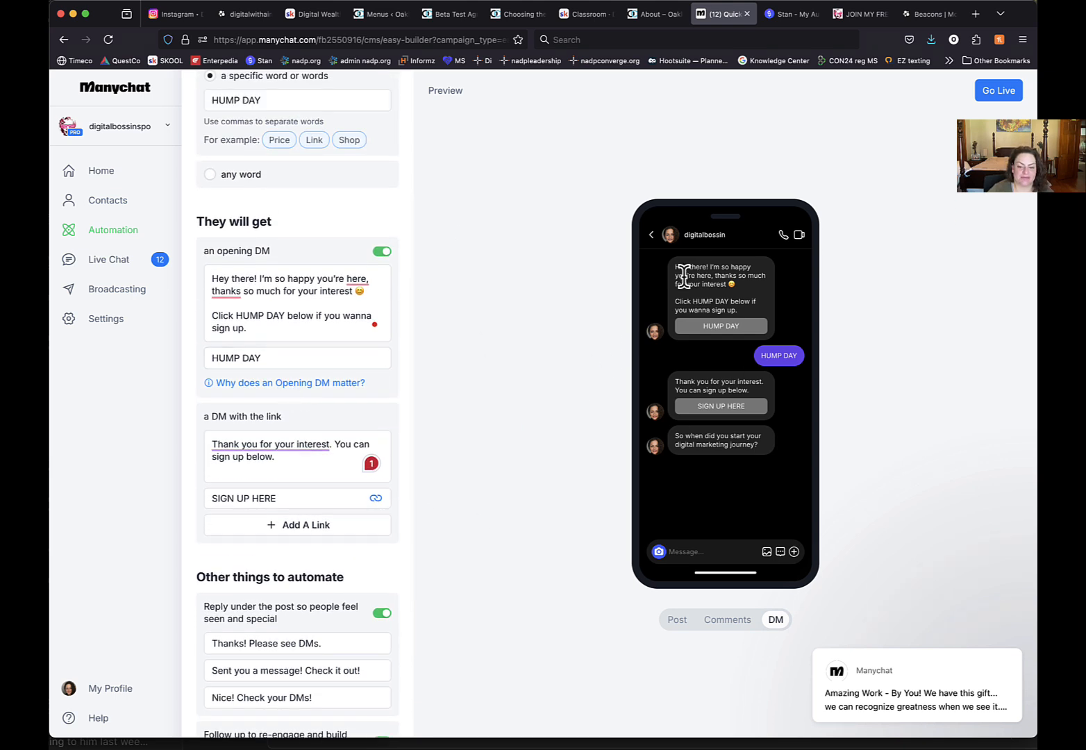
{"action": "scroll", "coordinate": [298, 575], "scroll_direction": "down", "scroll_amount": 3}
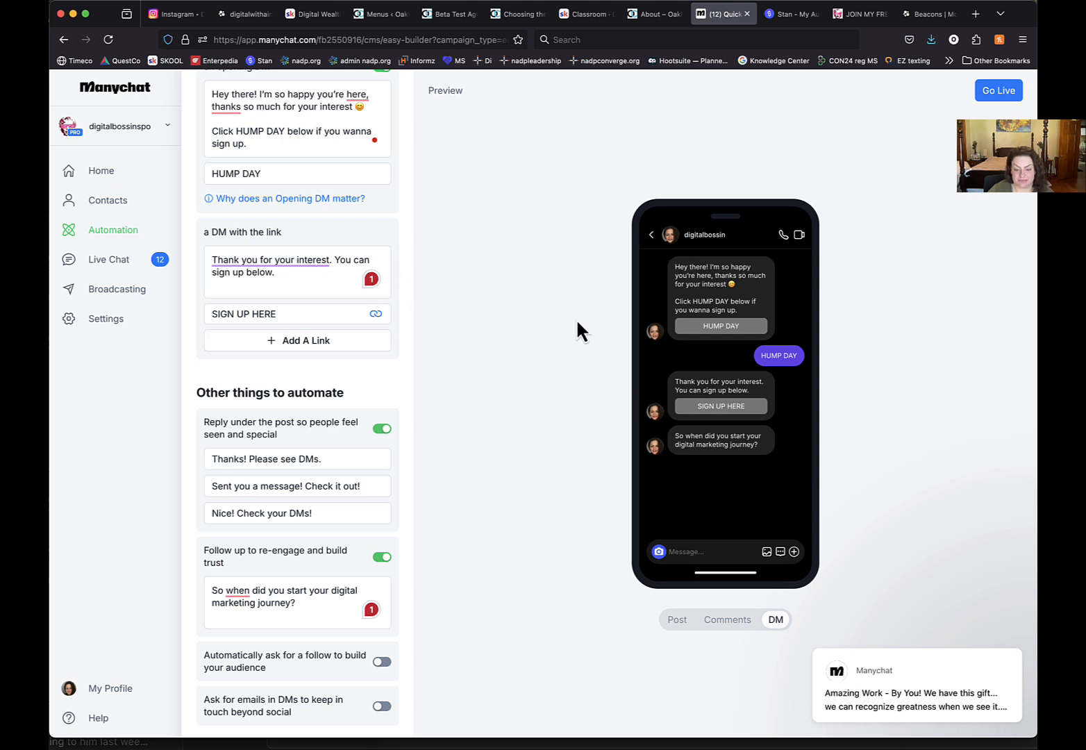
{"action": "left_click", "coordinate": [64, 39]}
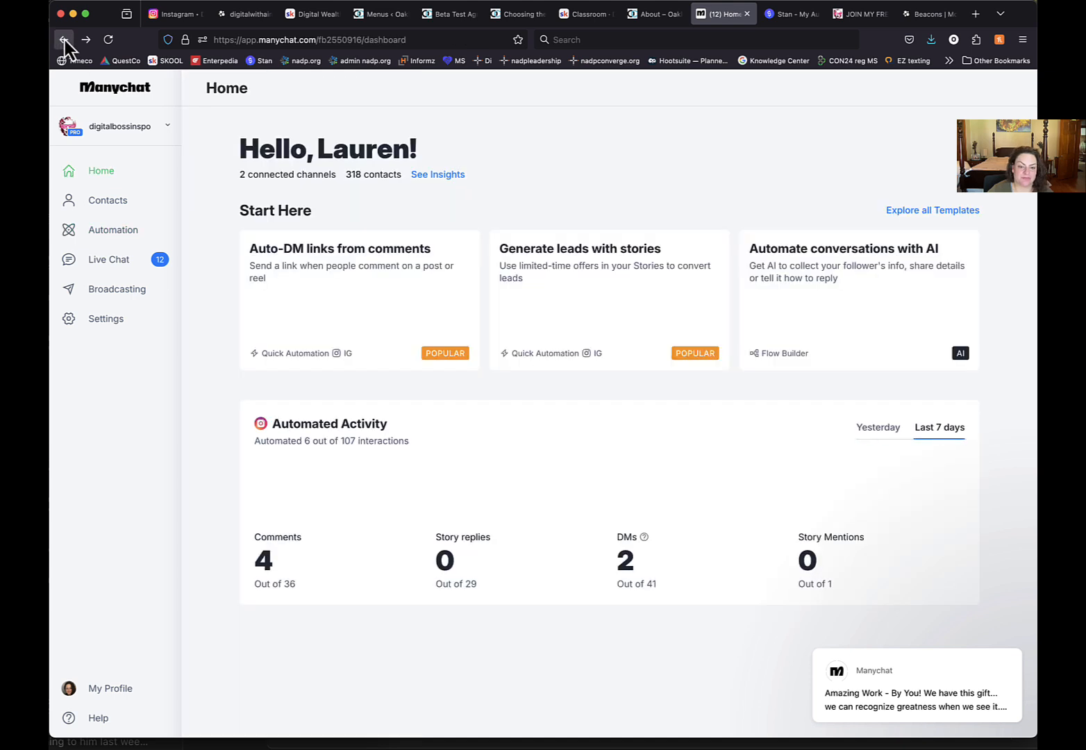
{"action": "left_click", "coordinate": [594, 300]}
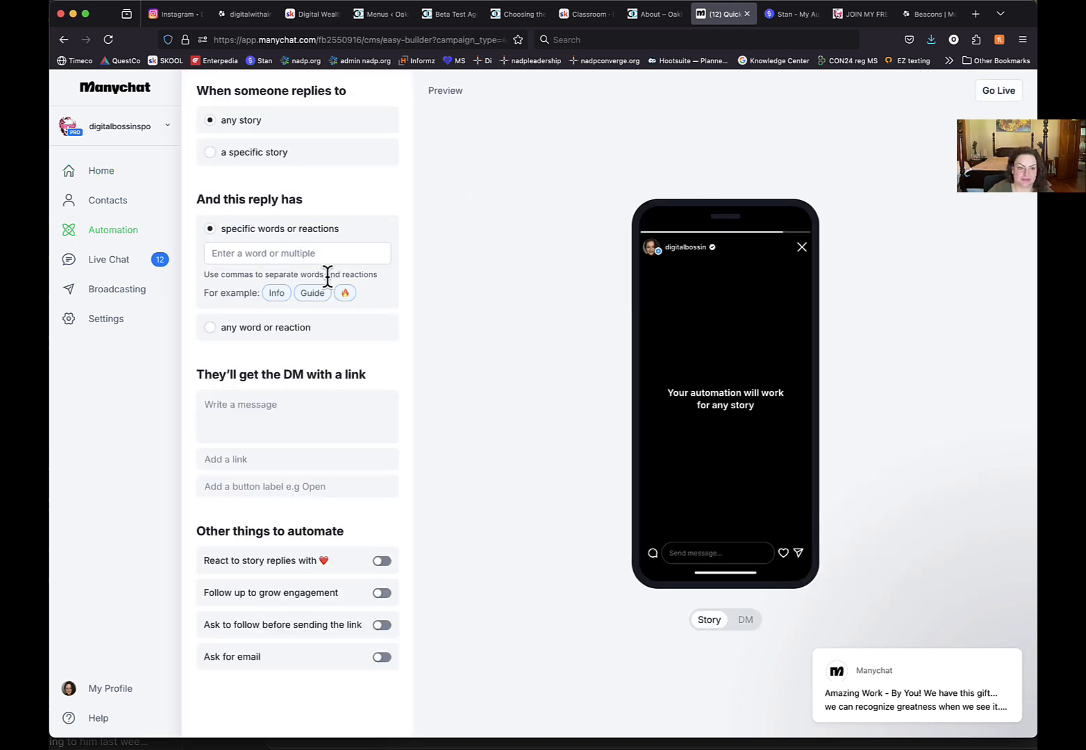
{"action": "left_click", "coordinate": [284, 254]}
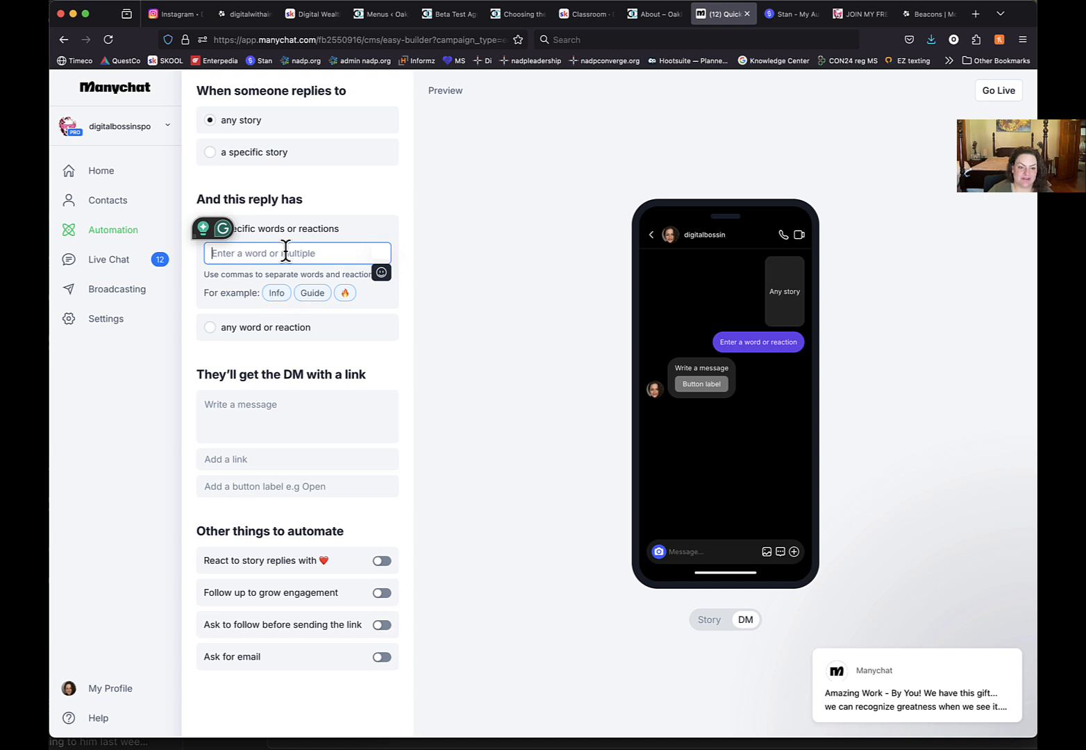
{"action": "left_click", "coordinate": [224, 332]}
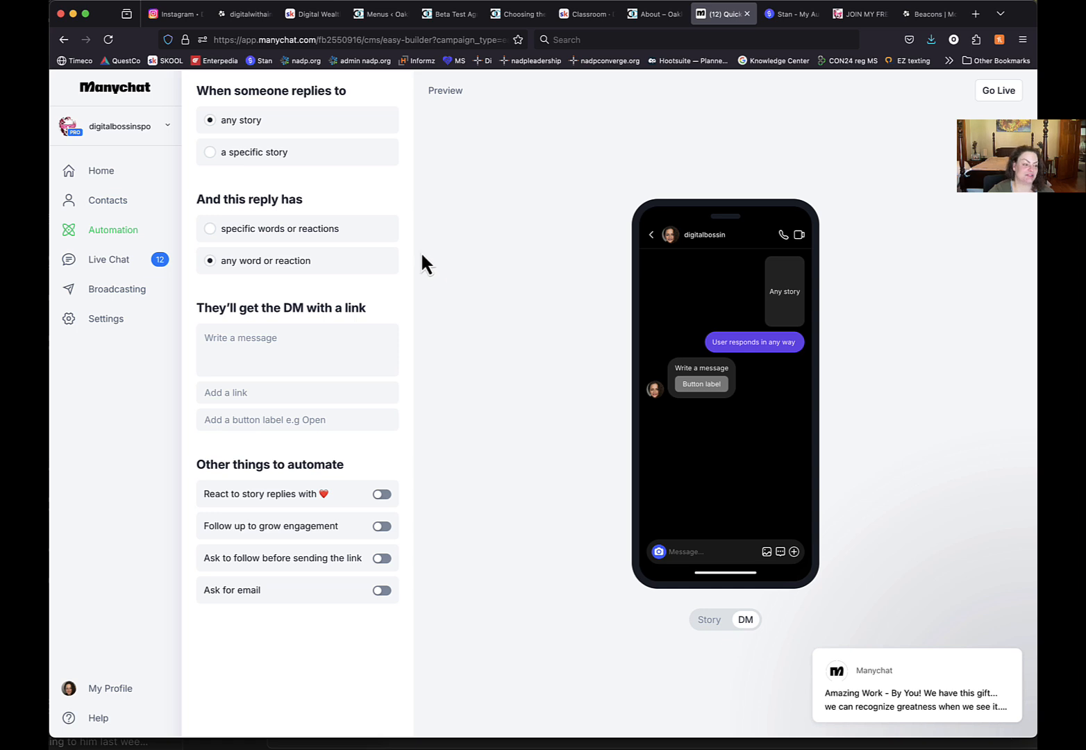
Make the story automation respond only to replies with specific words or reactions
{"action": "left_click", "coordinate": [215, 231]}
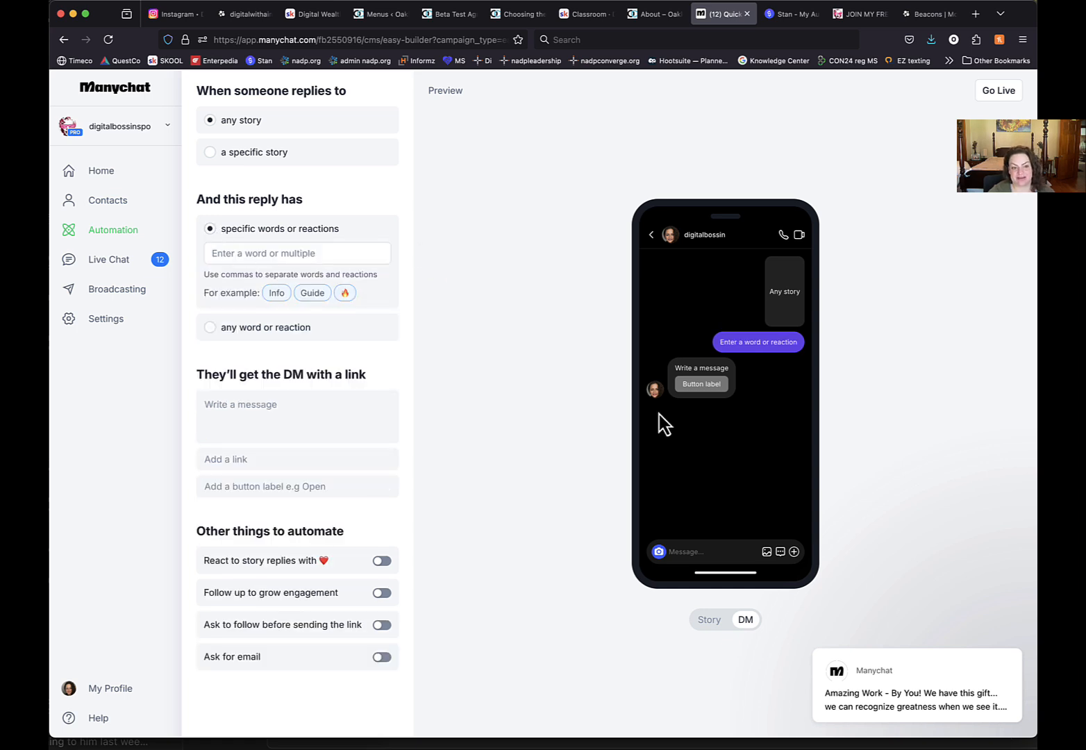
{"action": "left_click", "coordinate": [272, 253]}
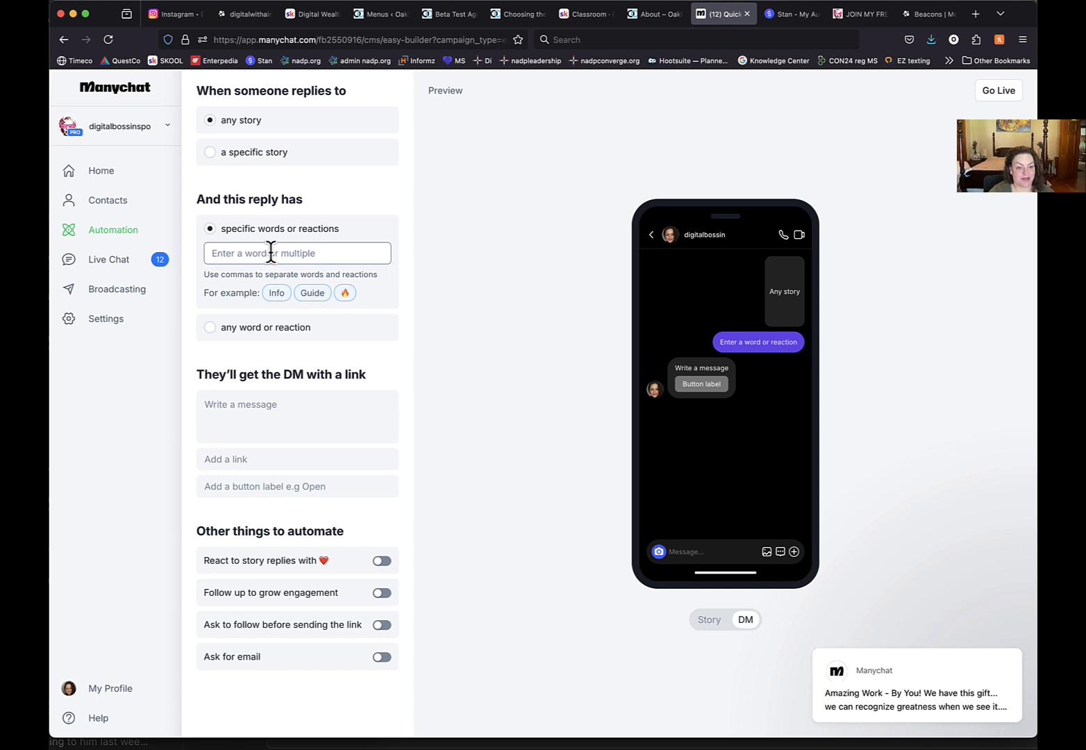
{"action": "left_click", "coordinate": [271, 252]}
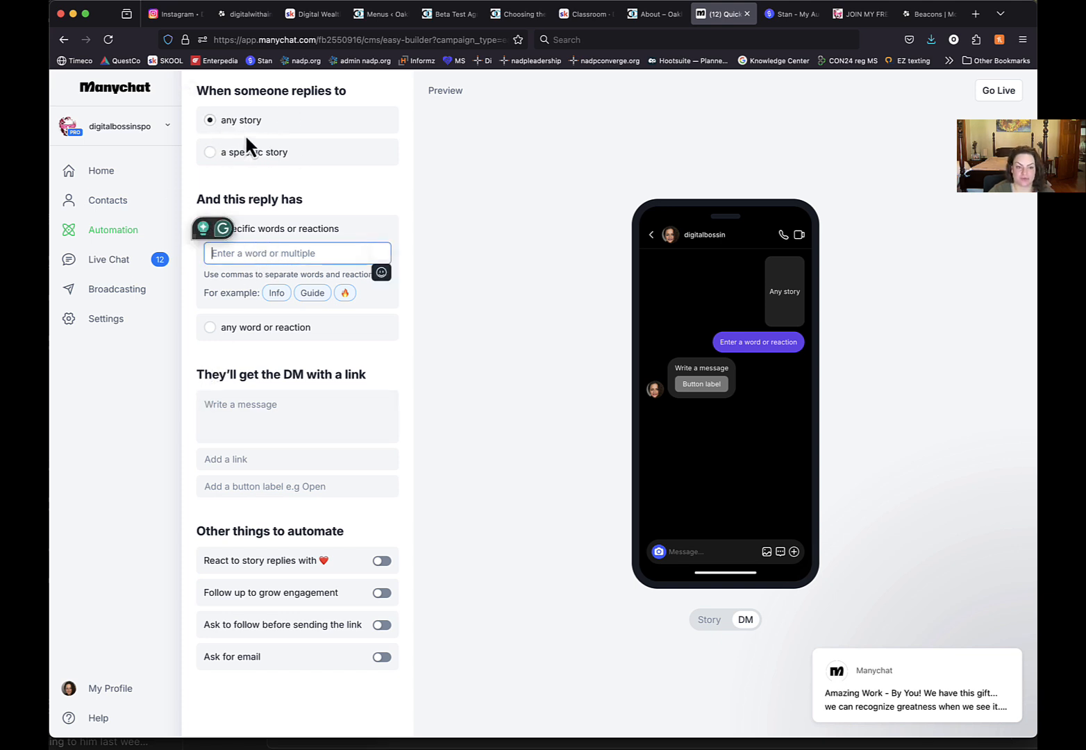
Try limiting the automation to a specific story by picking the beta testers story, and return to any story
{"action": "left_click", "coordinate": [210, 152]}
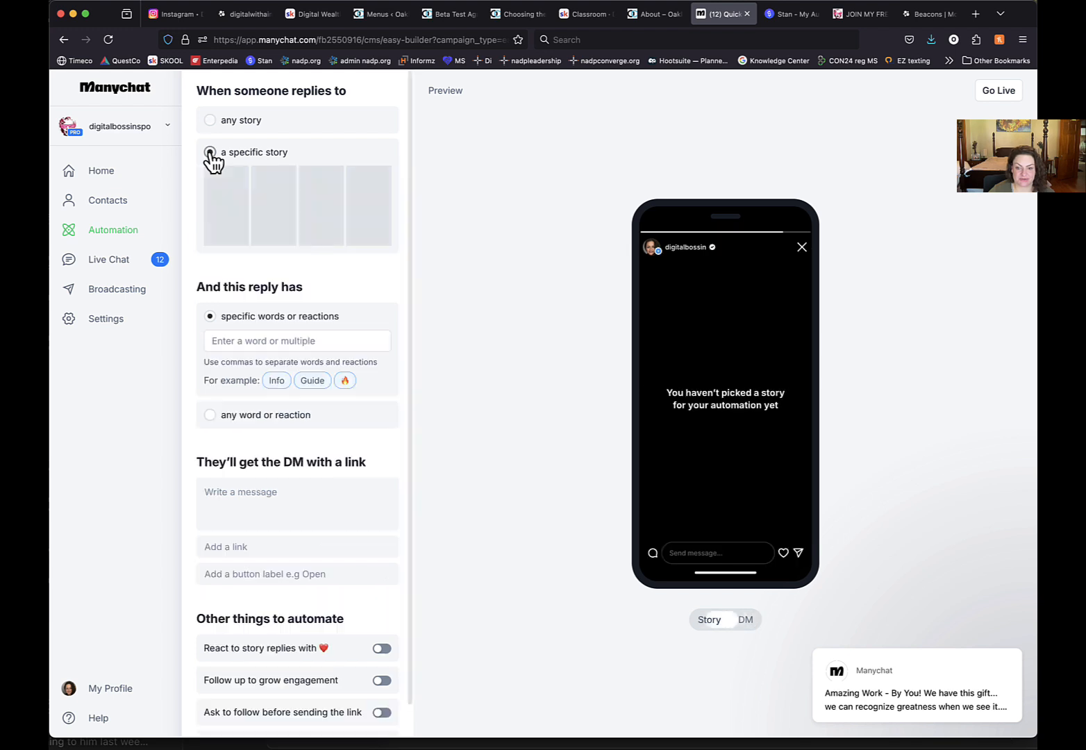
{"action": "left_click", "coordinate": [223, 201]}
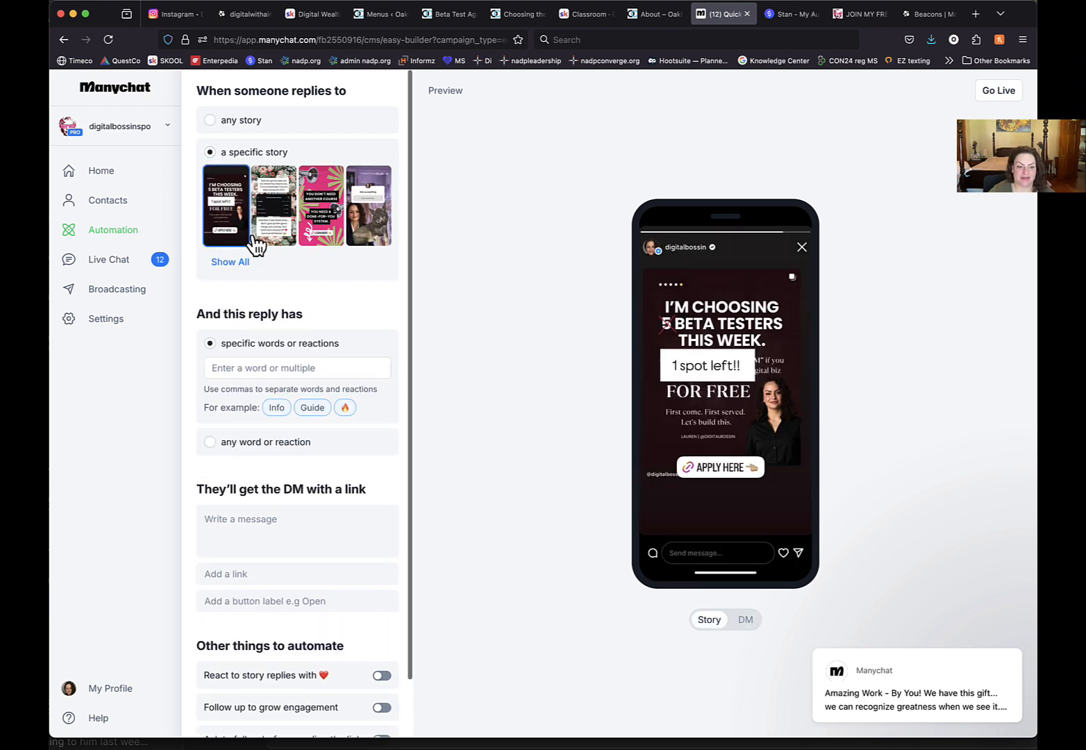
{"action": "left_click", "coordinate": [210, 120]}
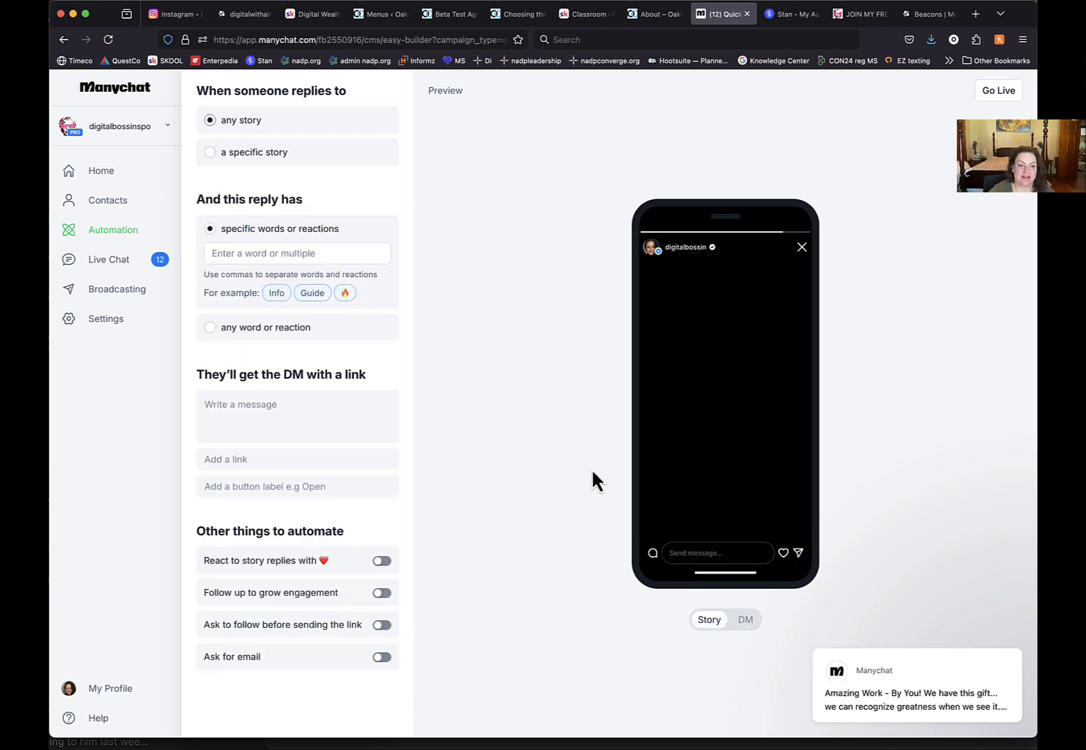
Enter HUMP DAY as the word that a story reply must contain
{"action": "left_click", "coordinate": [265, 252]}
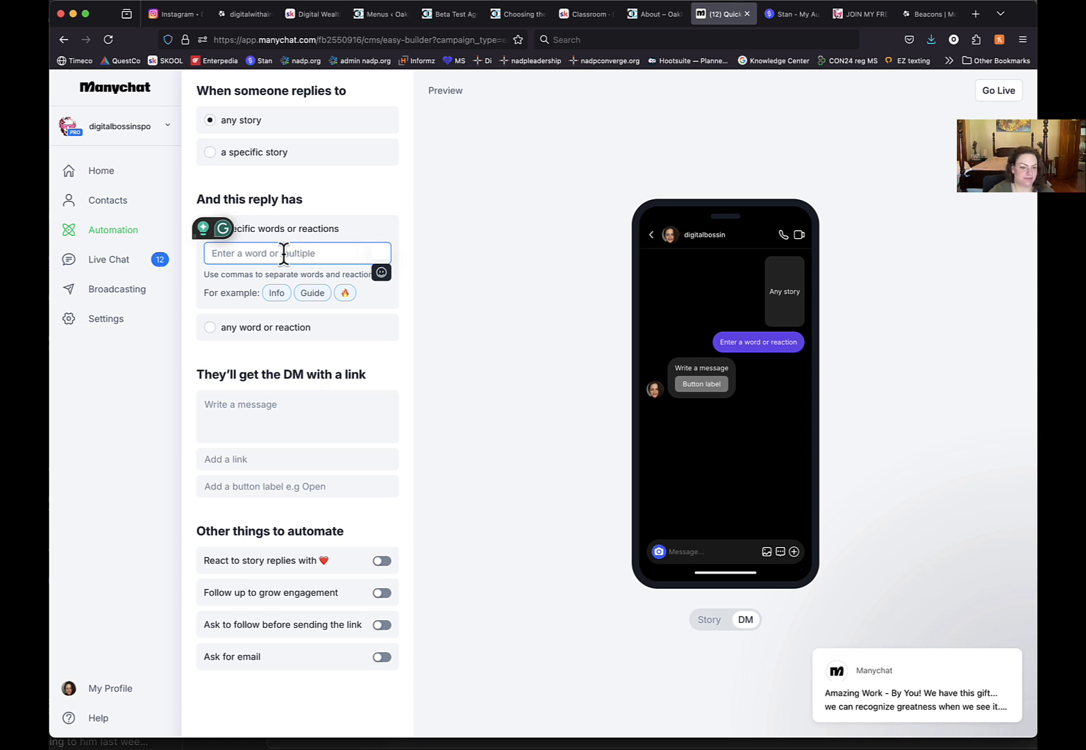
{"action": "left_click", "coordinate": [405, 221]}
{"action": "left_click", "coordinate": [286, 255]}
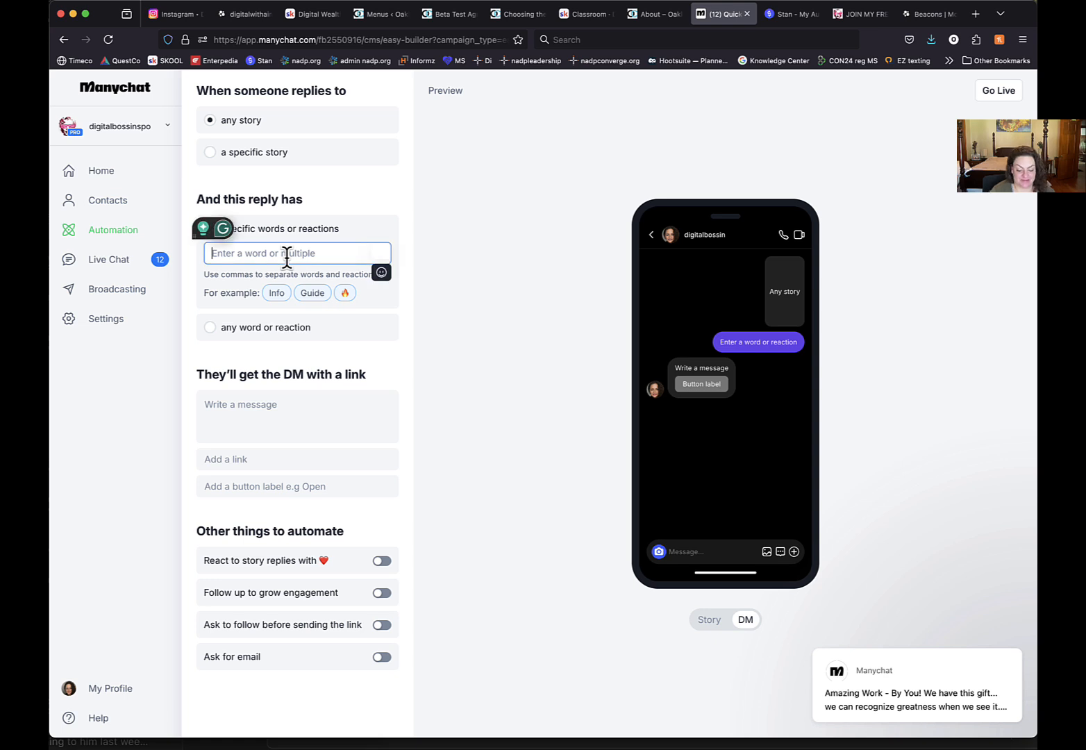
{"action": "type", "text": "HUM"}
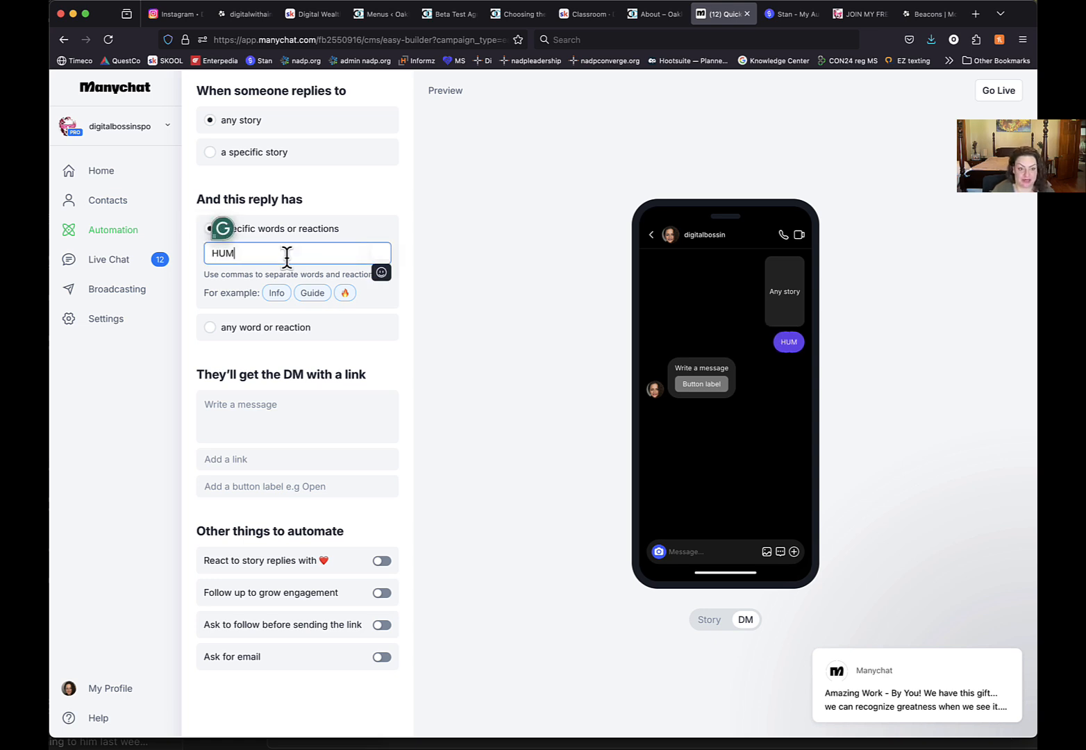
{"action": "type", "text": "P DAY"}
{"action": "left_click", "coordinate": [431, 220]}
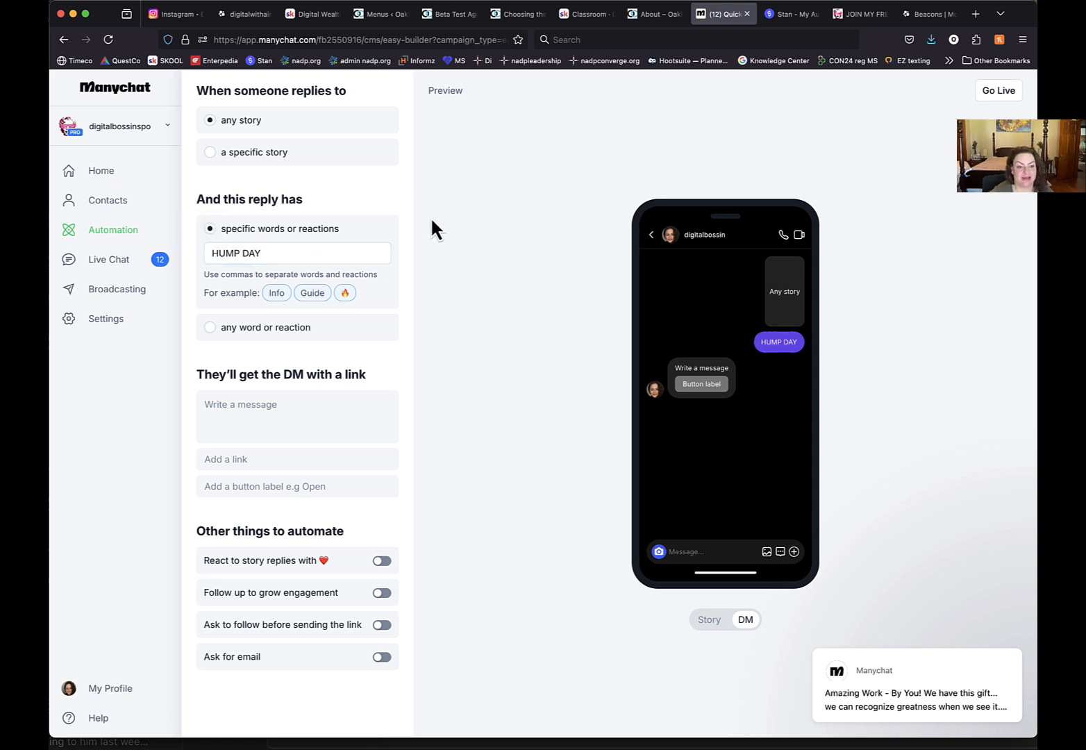
Try the suggested fire emoji as the trigger reaction, and replace it with the keyword HUMP DAY
{"action": "left_click", "coordinate": [344, 296]}
{"action": "left_click", "coordinate": [221, 253]}
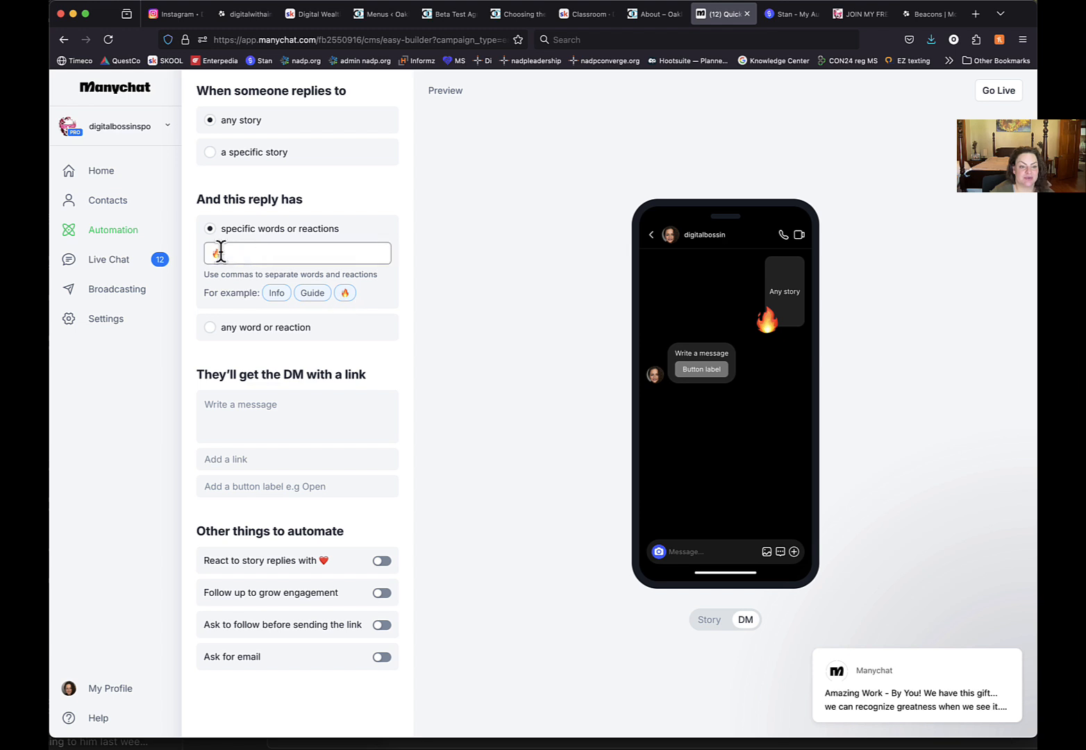
{"action": "left_click_drag", "start_coordinate": [196, 247], "coordinate": [247, 253]}
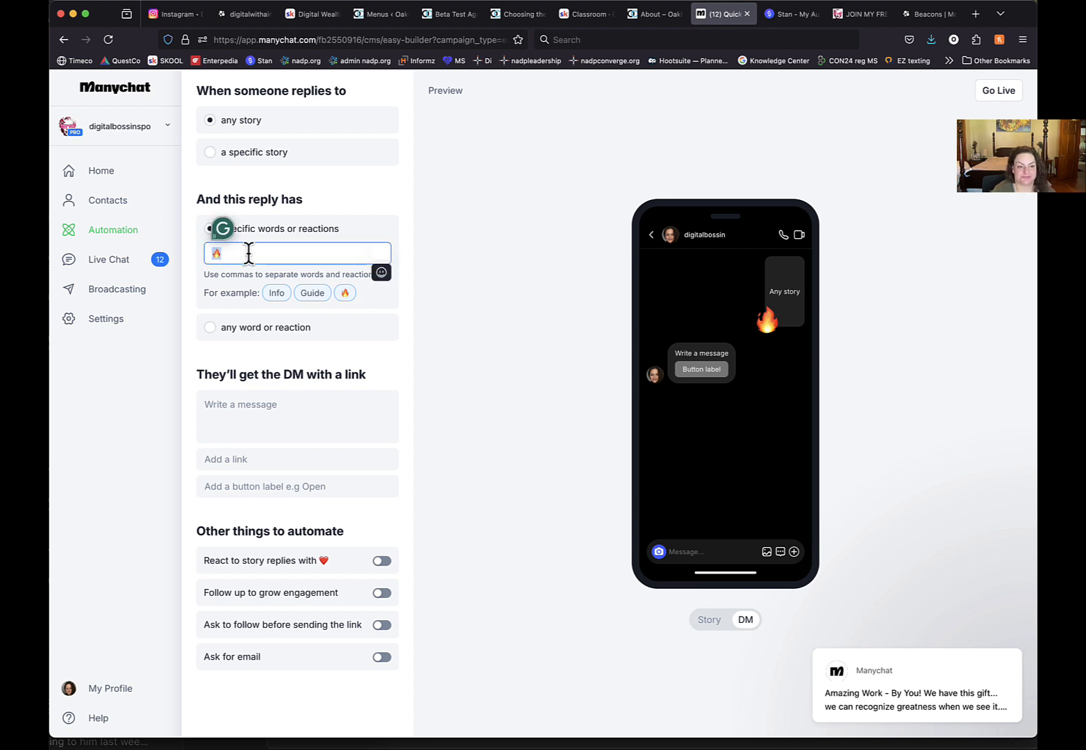
{"action": "key", "text": "BackSpace"}
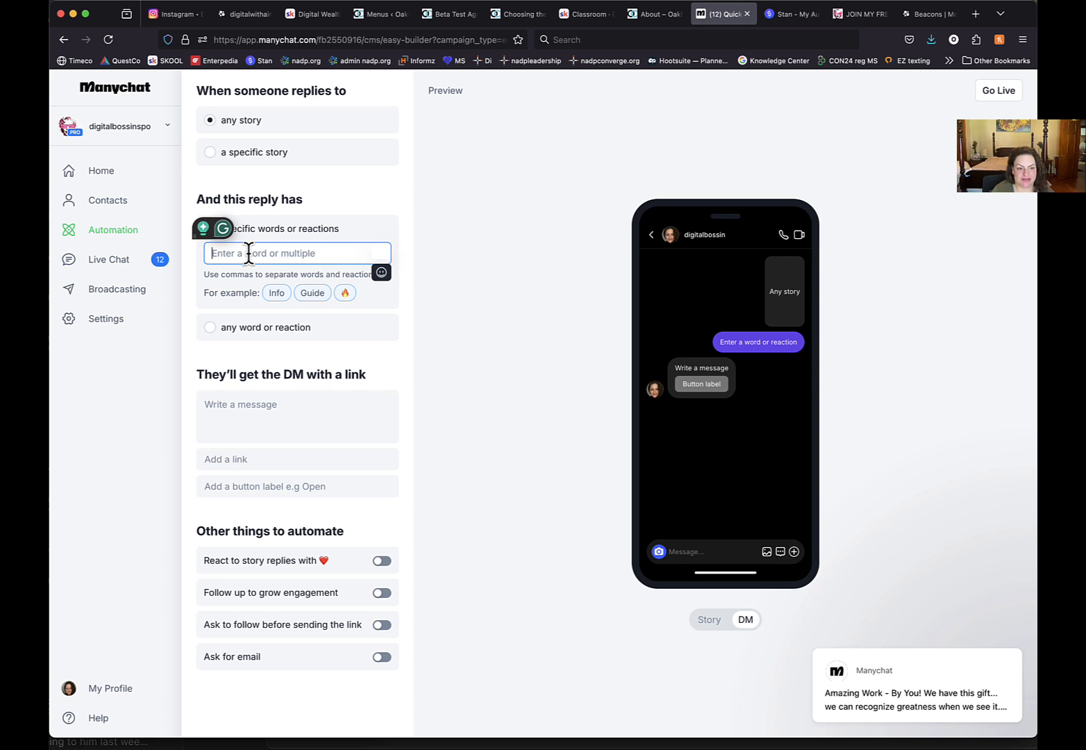
{"action": "type", "text": "HUMP DAY"}
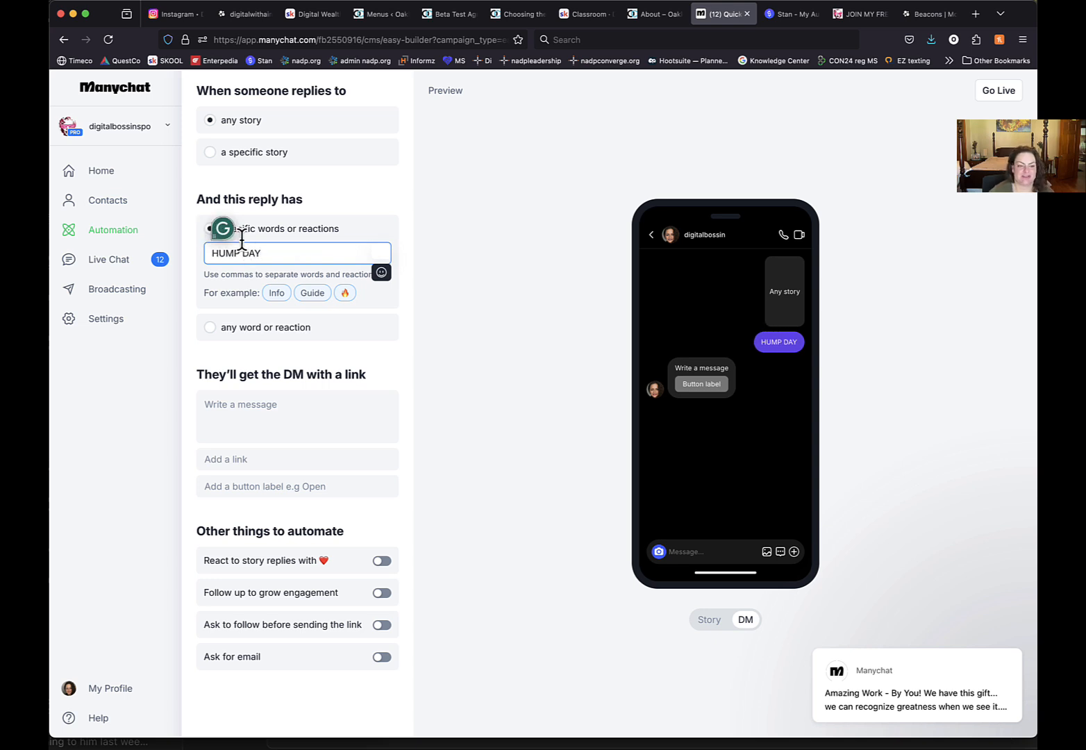
{"action": "left_click", "coordinate": [504, 259]}
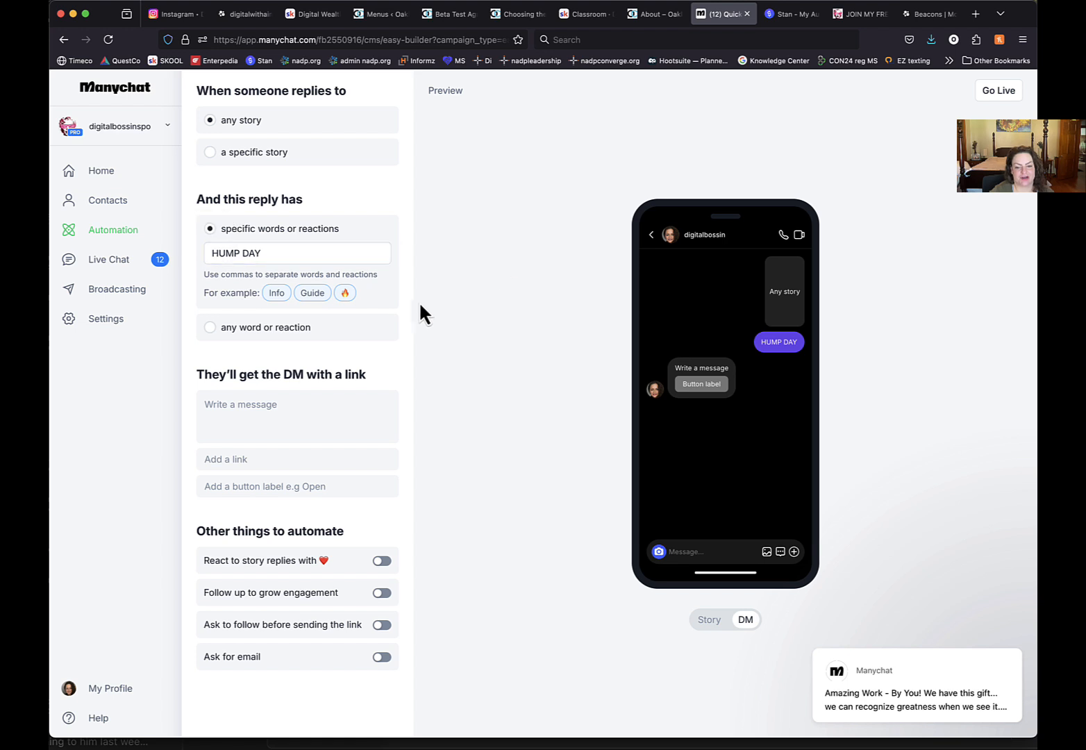
Write the DM message "Thanks for your interest. Sign up below."
{"action": "left_click", "coordinate": [285, 409]}
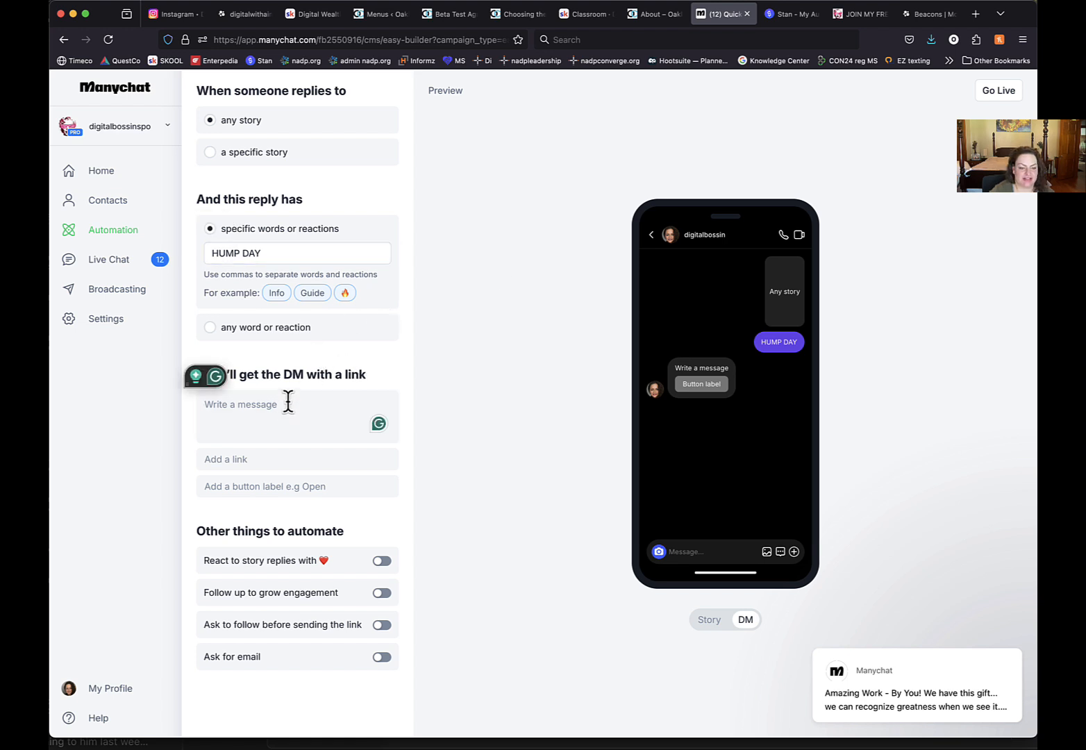
{"action": "type", "text": "Thanks for"}
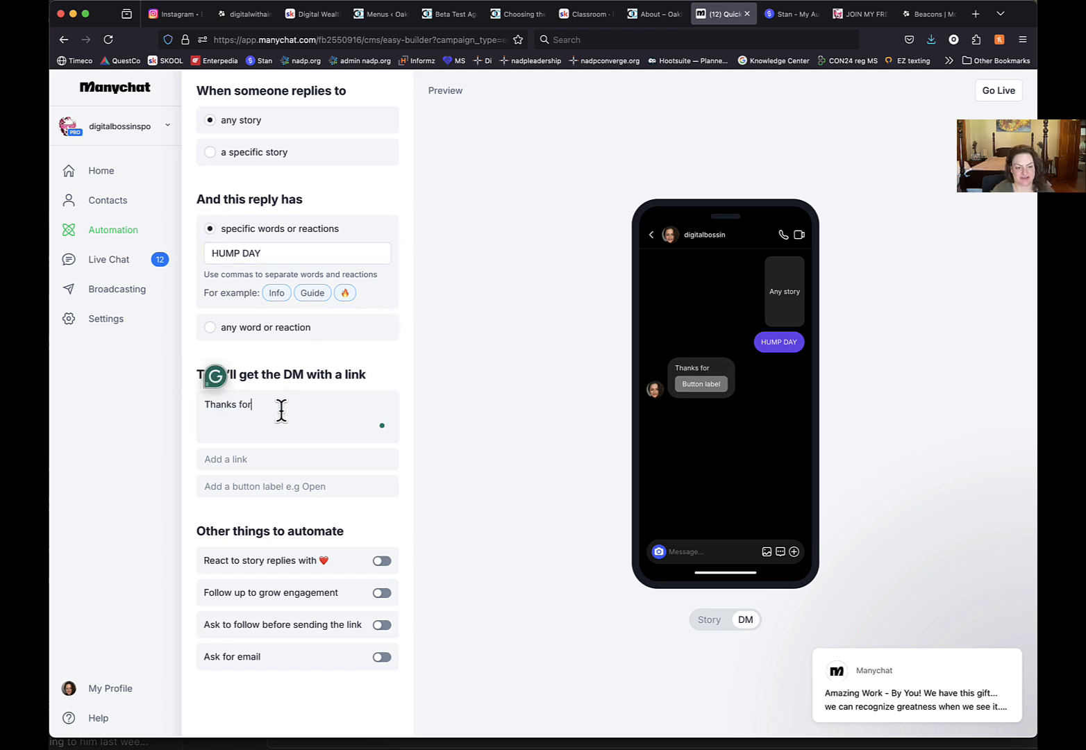
{"action": "type", "text": " your itneres"}
{"action": "key", "text": "BackSpace"}
{"action": "key", "text": "BackSpace"}
{"action": "key", "text": "BackSpace"}
{"action": "key", "text": "BackSpace"}
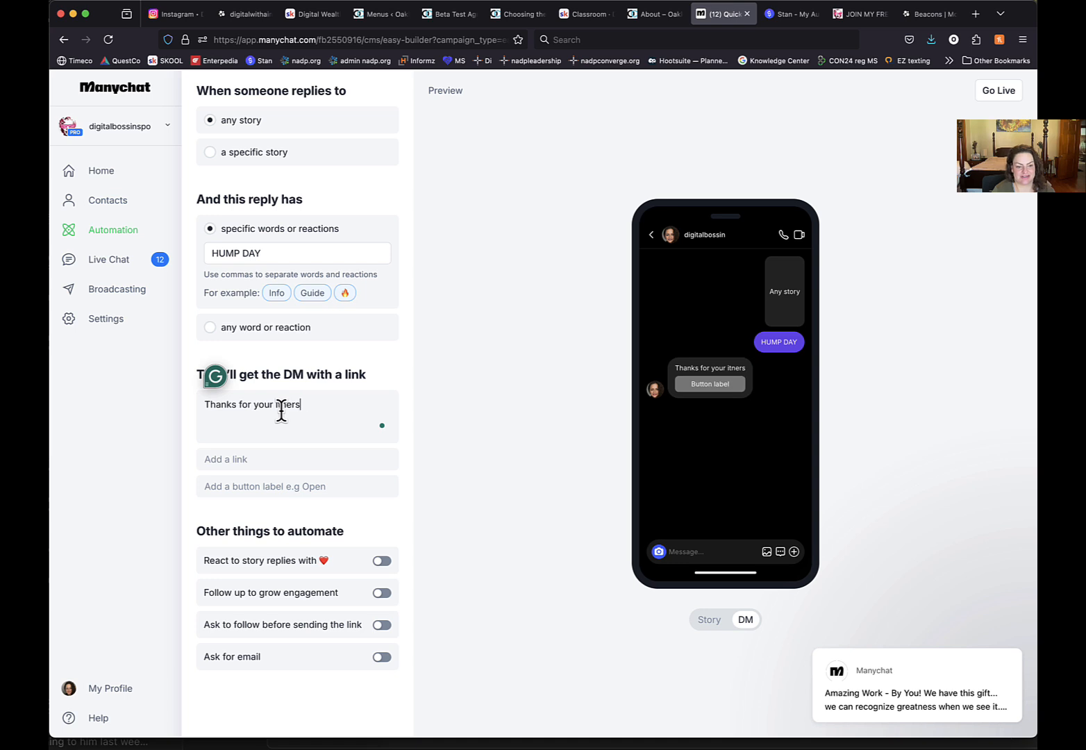
{"action": "key", "text": "BackSpace"}
{"action": "key", "text": "BackSpace"}
{"action": "type", "text": "nterest."}
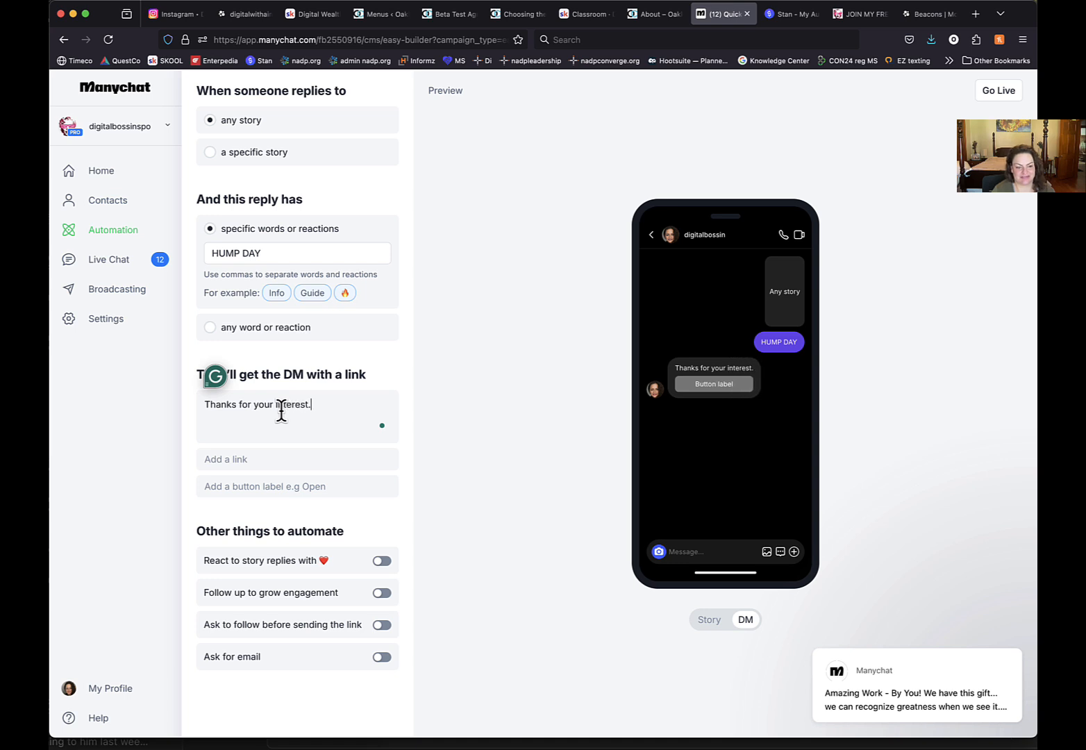
{"action": "type", "text": " Sign up below."}
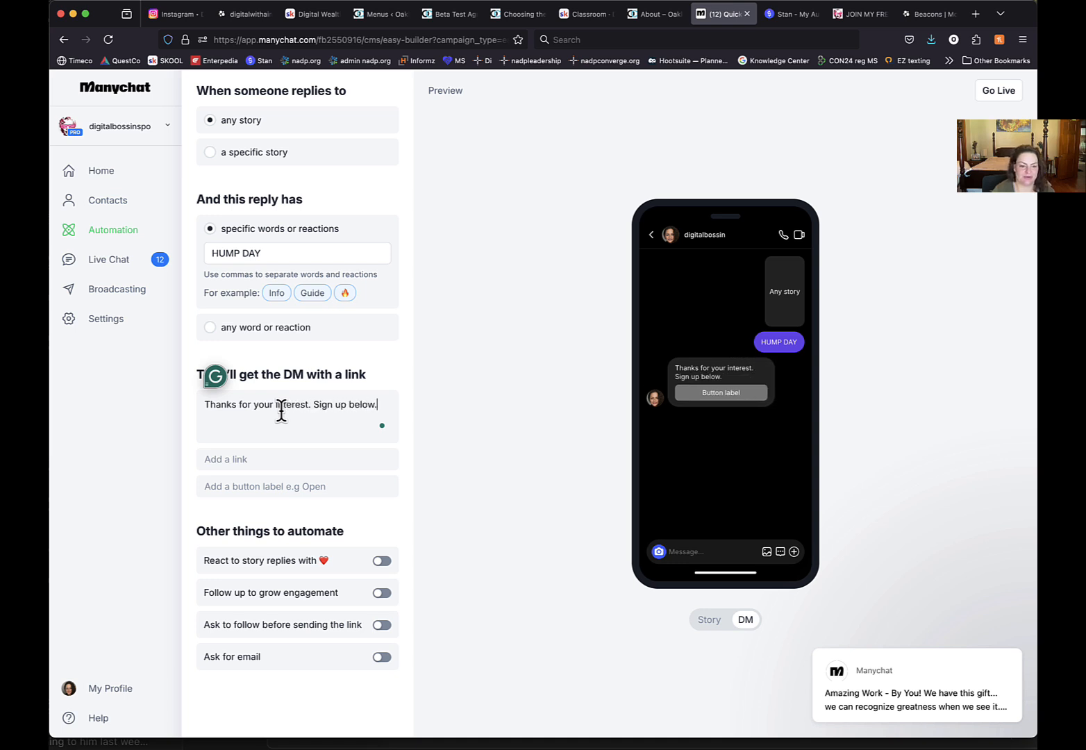
Copy the address of the free Hump Day How To series sign-up page and add it as the DM's link
{"action": "left_click", "coordinate": [262, 454]}
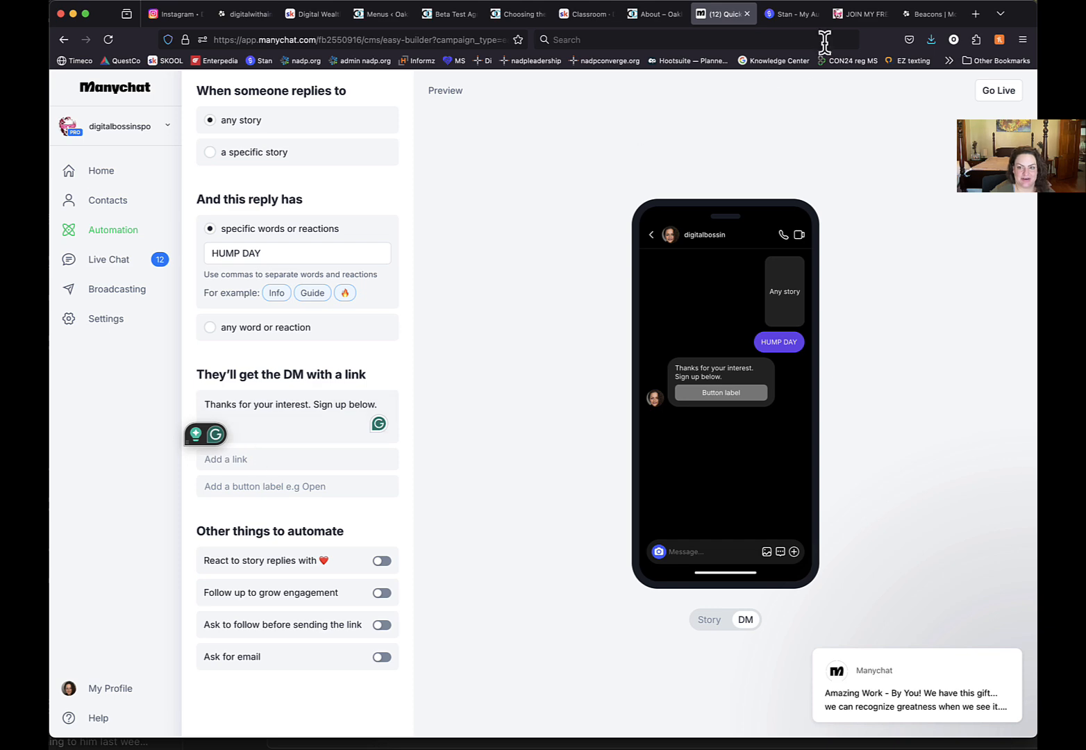
{"action": "left_click", "coordinate": [869, 18]}
{"action": "left_click", "coordinate": [469, 40]}
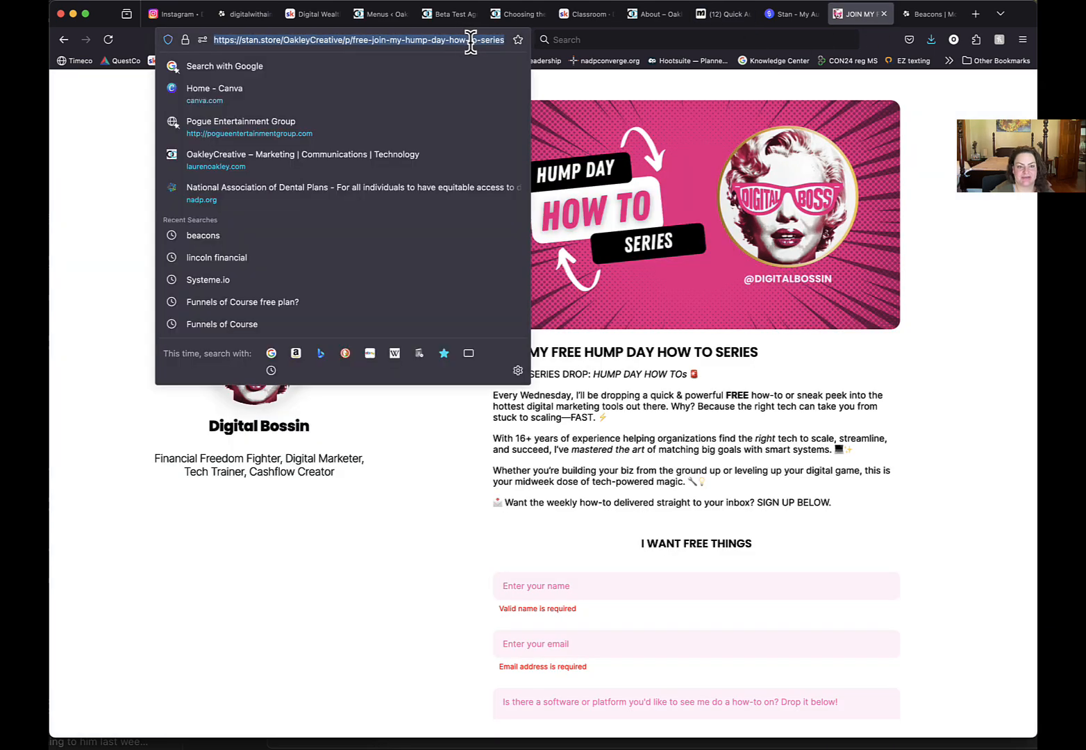
{"action": "left_click", "coordinate": [722, 14]}
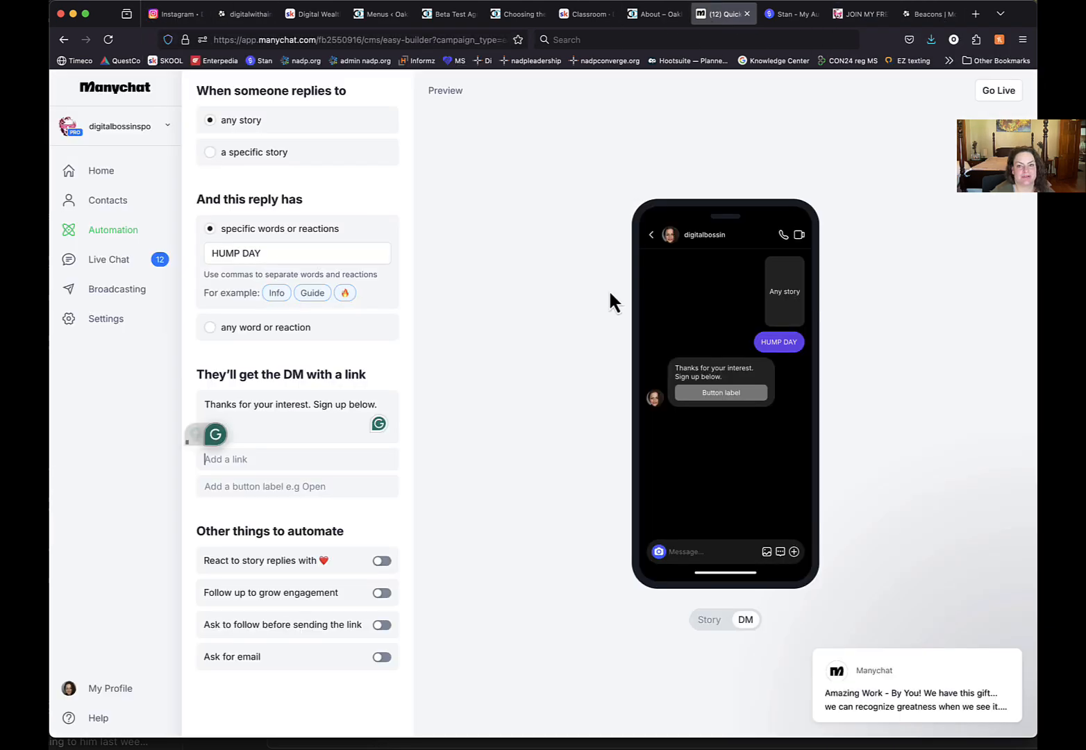
{"action": "left_click", "coordinate": [262, 458]}
{"action": "key", "text": "super+v"}
Label the DM's link button SIGN UP HERE
{"action": "left_click", "coordinate": [265, 486]}
{"action": "type", "text": "SI"}
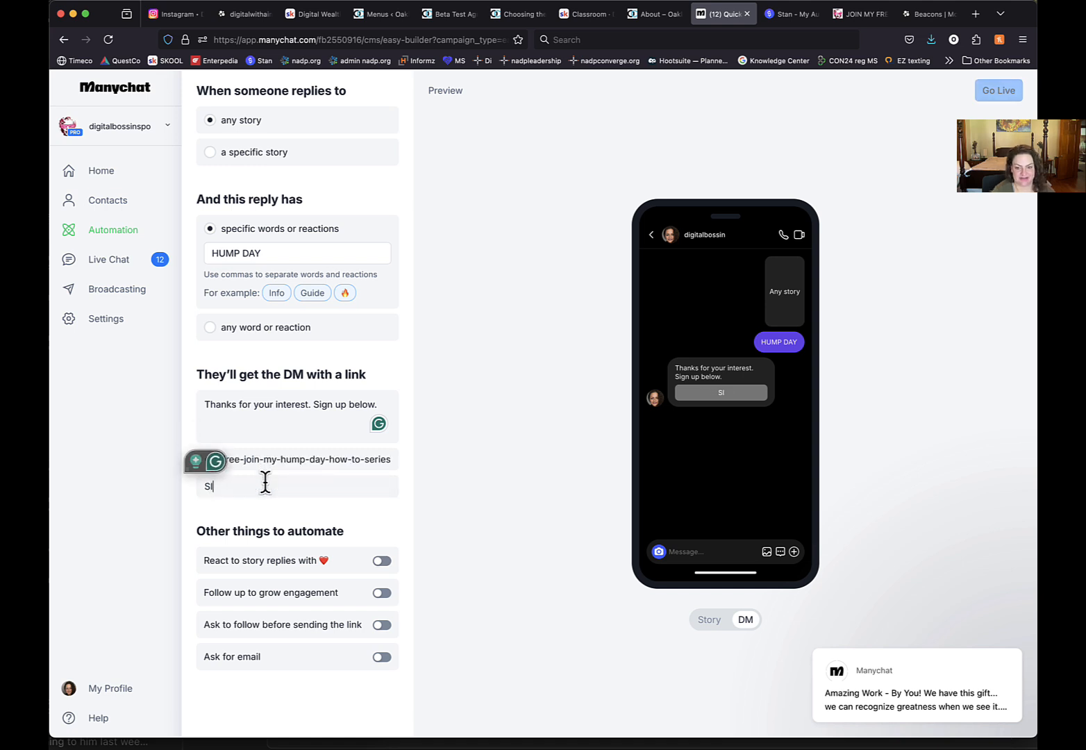
{"action": "type", "text": "GN UP HERE"}
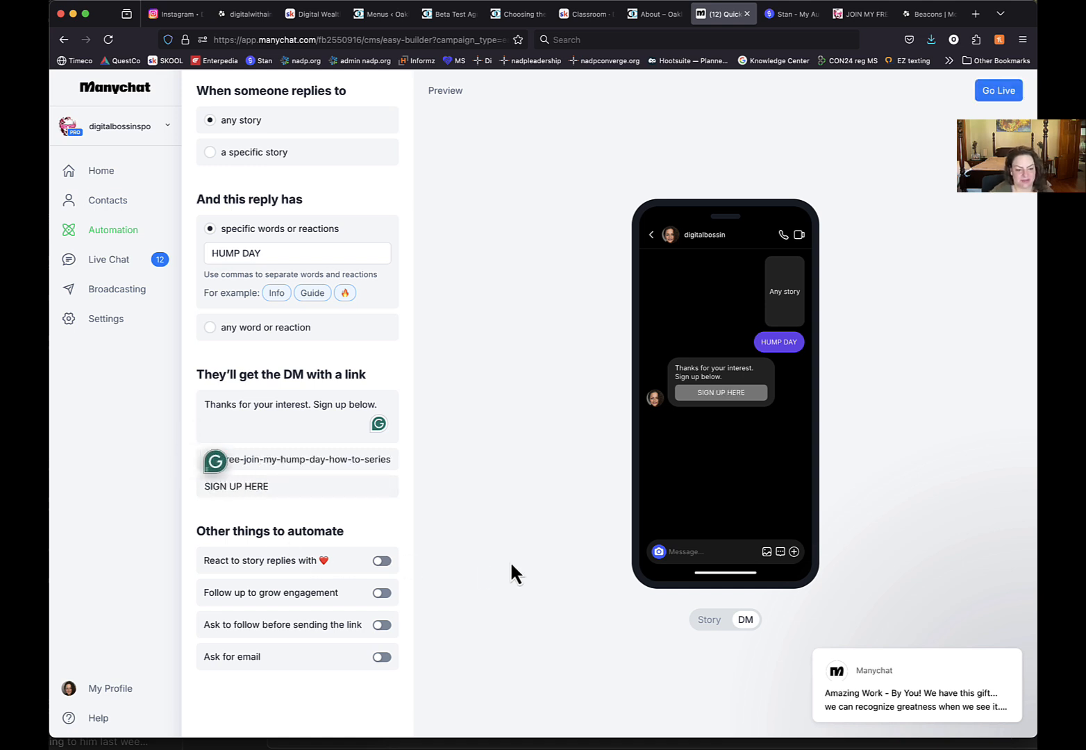
Turn on the heart reaction to story replies and the engagement follow-up, keeping the suggested follow-up message
{"action": "left_click", "coordinate": [381, 561]}
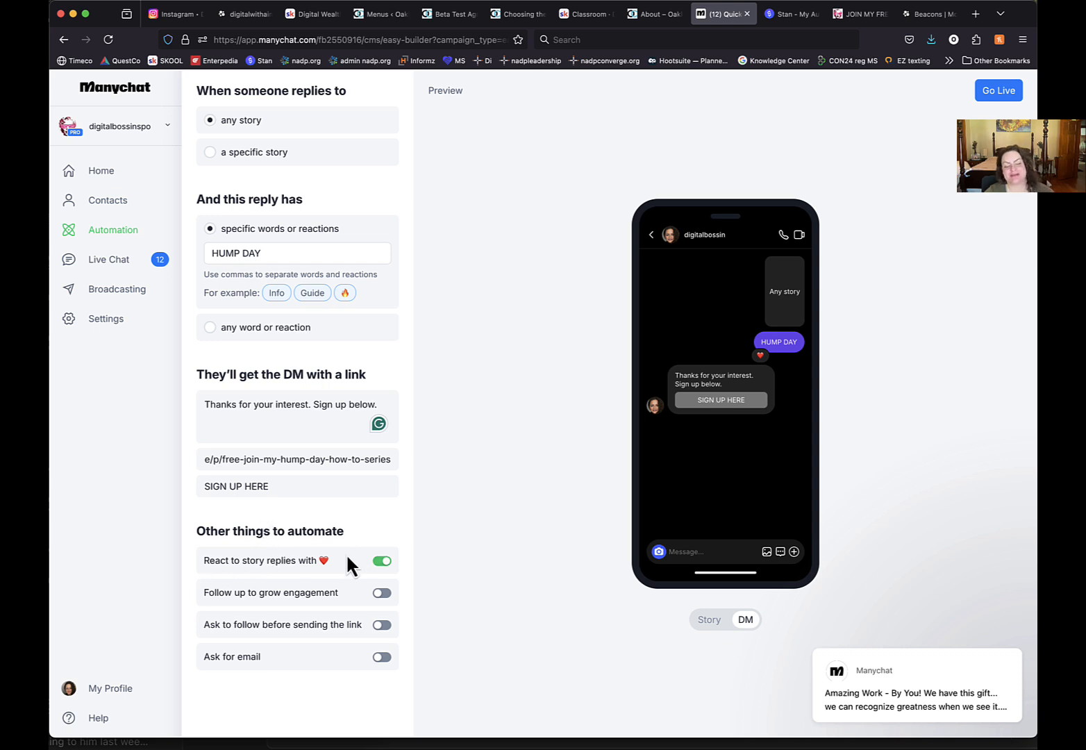
{"action": "left_click", "coordinate": [382, 593]}
{"action": "scroll", "coordinate": [388, 604], "scroll_direction": "down", "scroll_amount": 1}
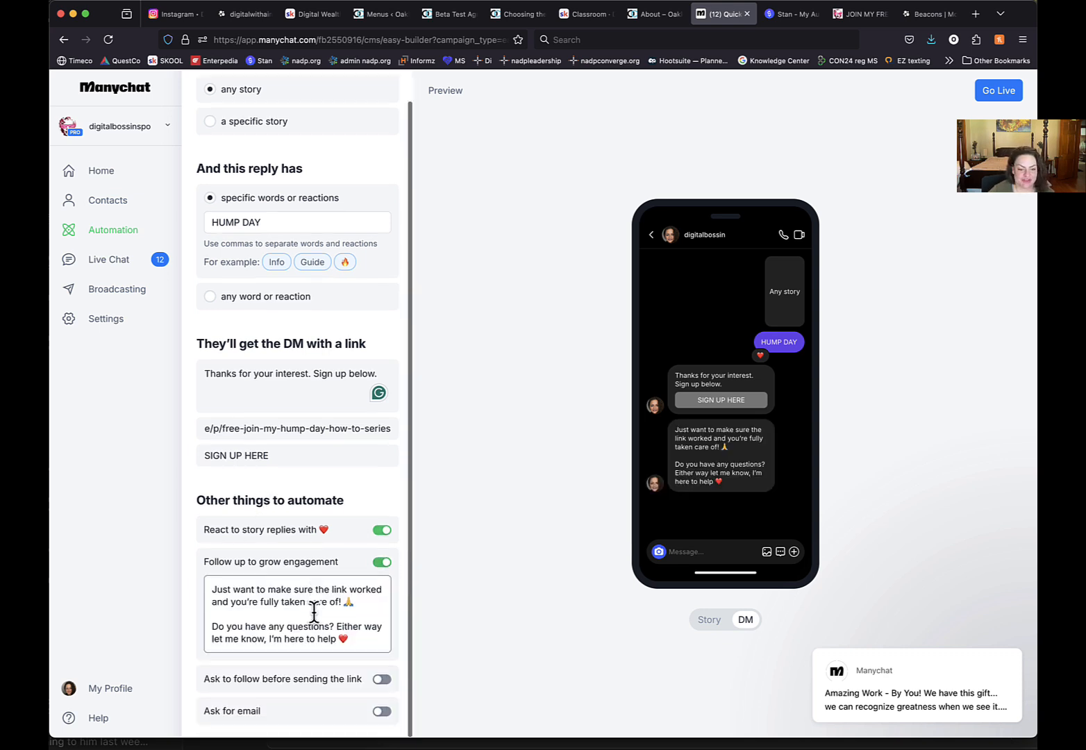
{"action": "left_click", "coordinate": [342, 635]}
{"action": "triple_click", "coordinate": [293, 622]}
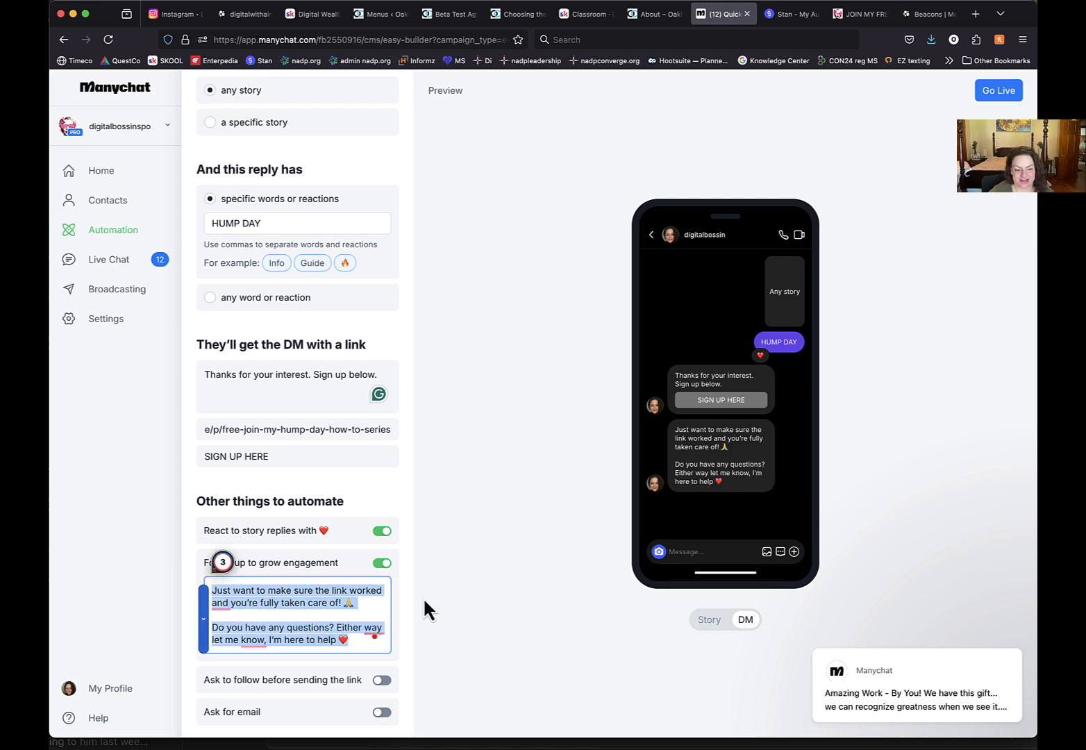
{"action": "left_click", "coordinate": [352, 640]}
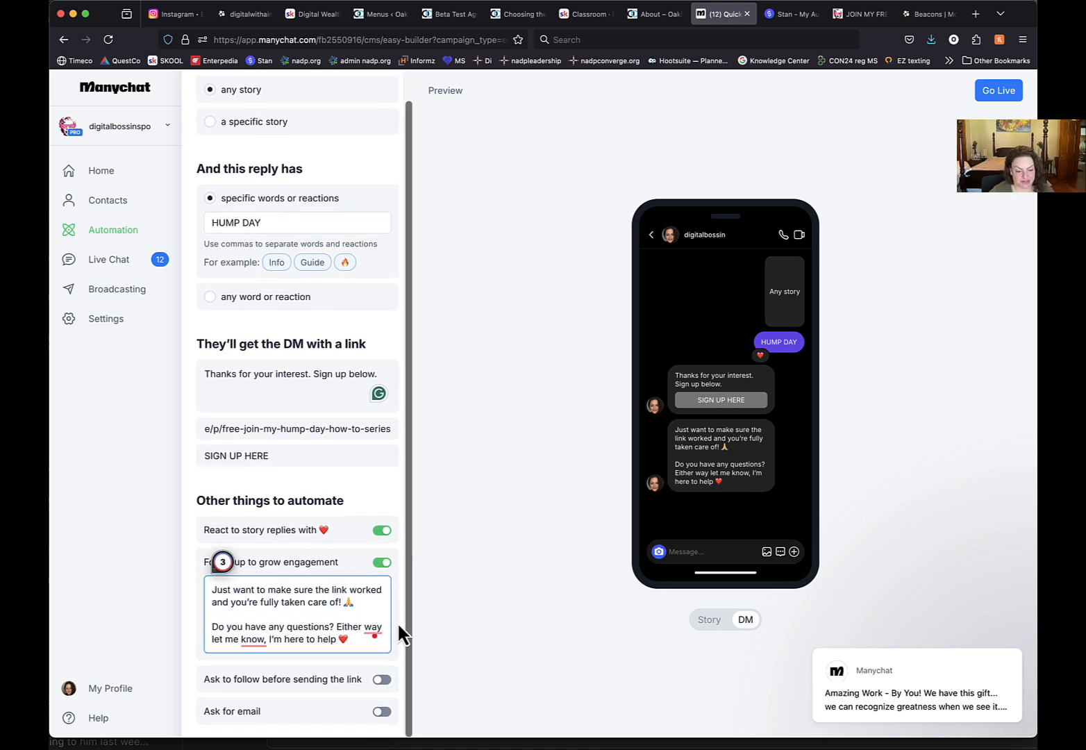
Turn on the follow request before sending the link and the email request, and go back over the automation's settings
{"action": "left_click", "coordinate": [382, 680]}
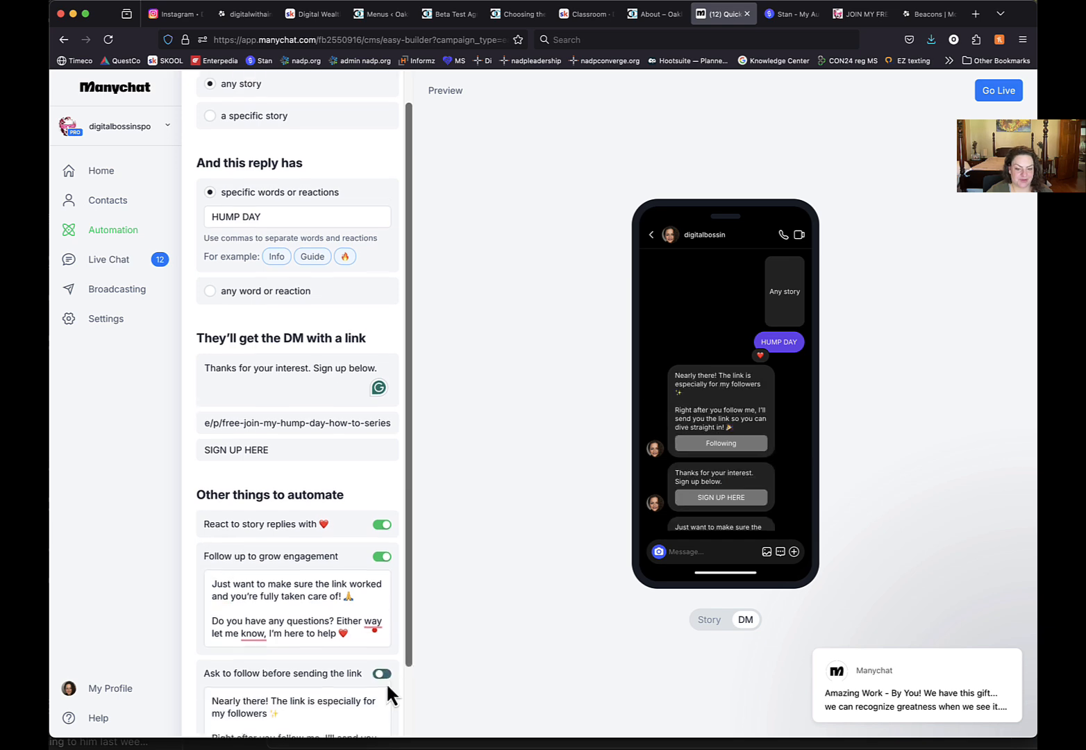
{"action": "scroll", "coordinate": [386, 677], "scroll_direction": "down", "scroll_amount": 3}
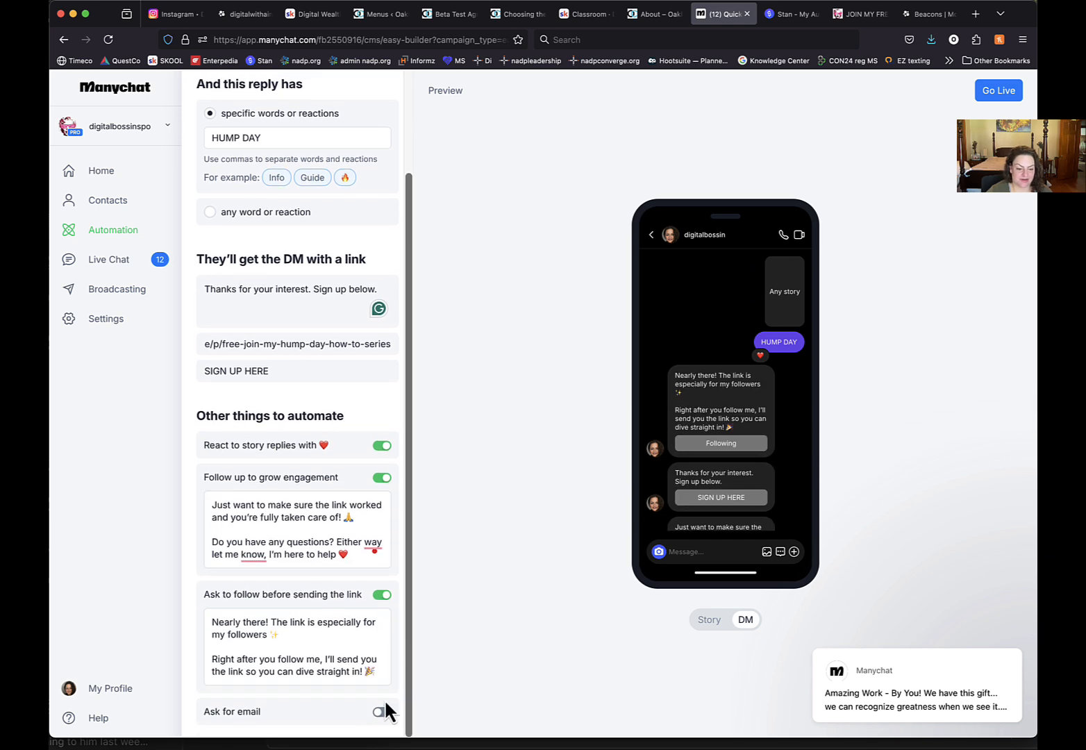
{"action": "left_click", "coordinate": [382, 703]}
{"action": "scroll", "coordinate": [370, 601], "scroll_direction": "up", "scroll_amount": 5}
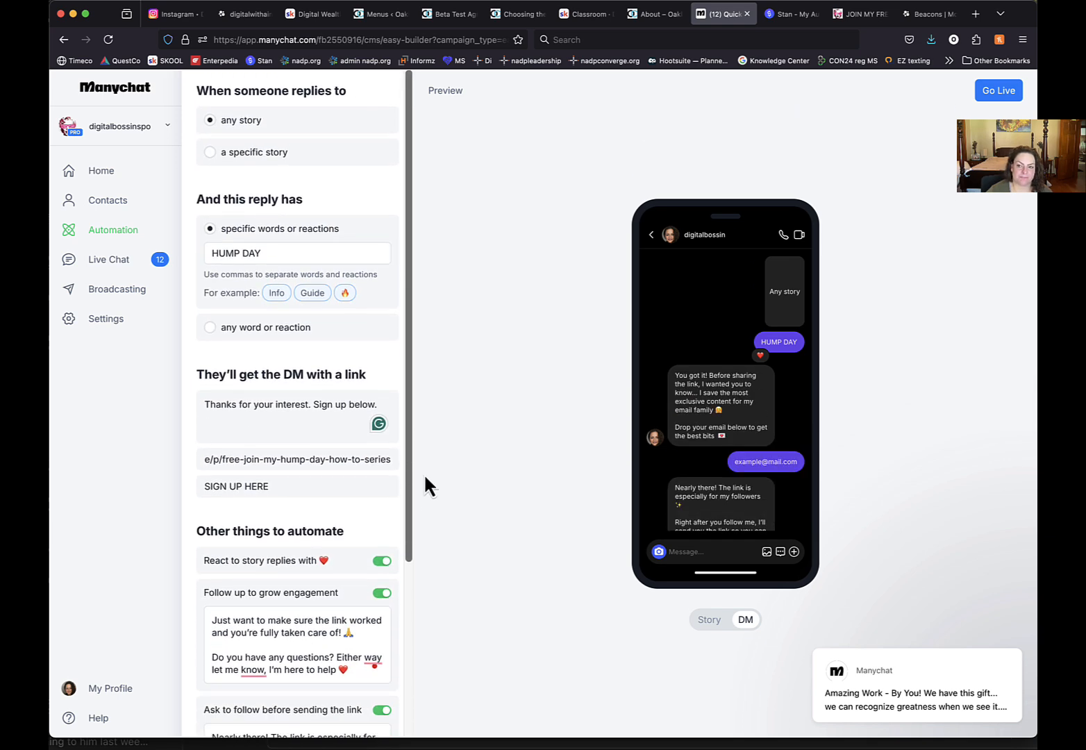
Leave the story automation for the Broadcasts page and open the choice of automations to broadcast from
{"action": "left_click", "coordinate": [124, 92]}
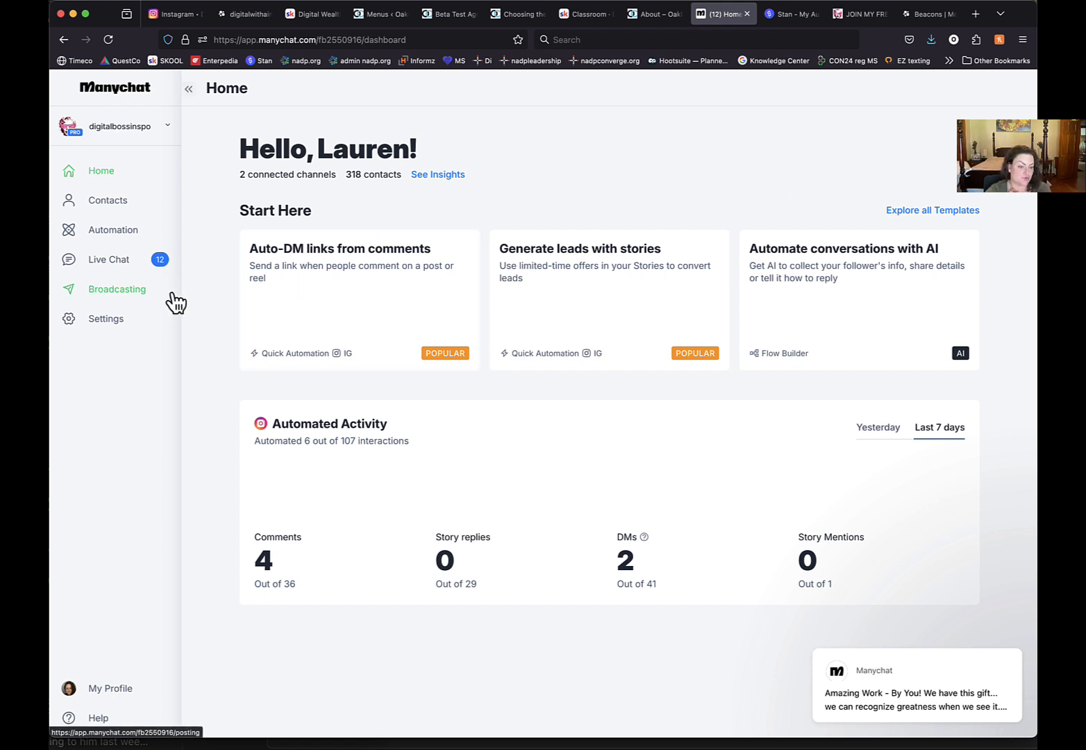
{"action": "left_click", "coordinate": [119, 289]}
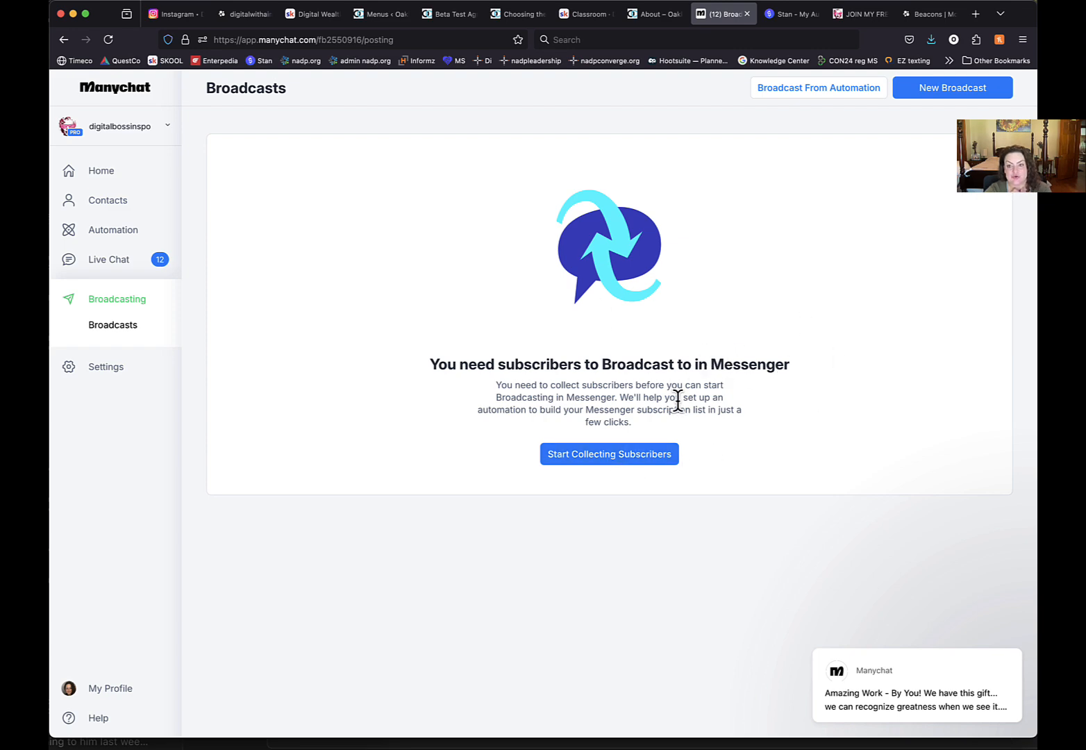
{"action": "left_click", "coordinate": [849, 92]}
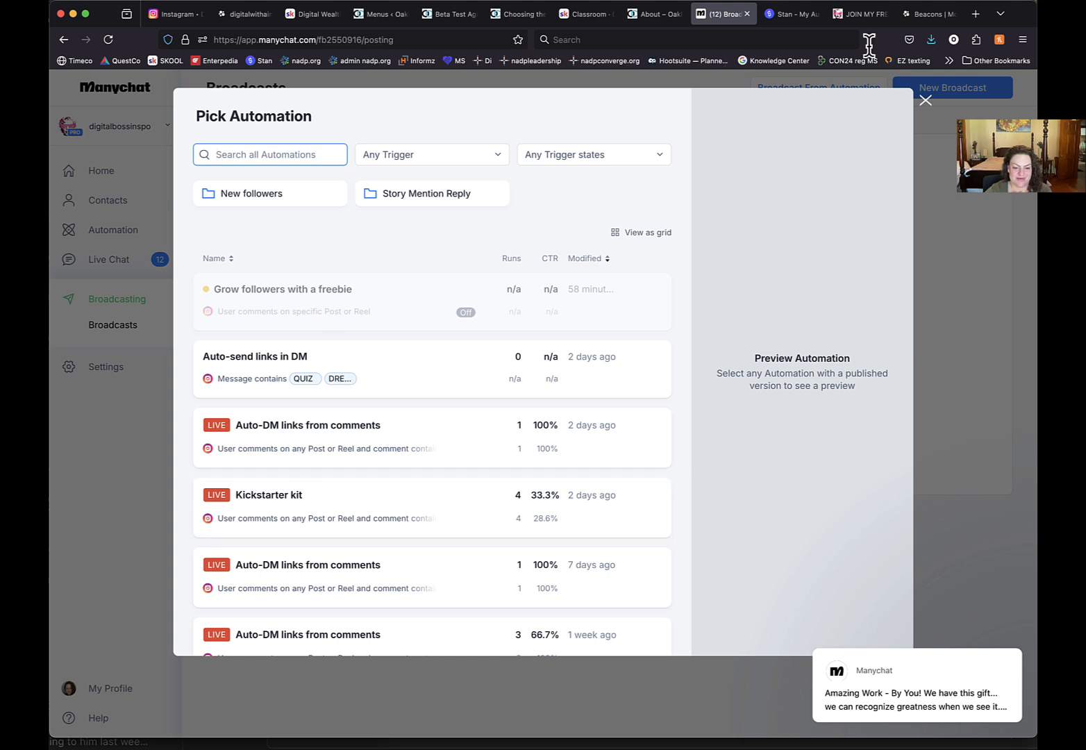
Leave the broadcast picker and open the ready-made templates for a new automation
{"action": "left_click", "coordinate": [927, 102]}
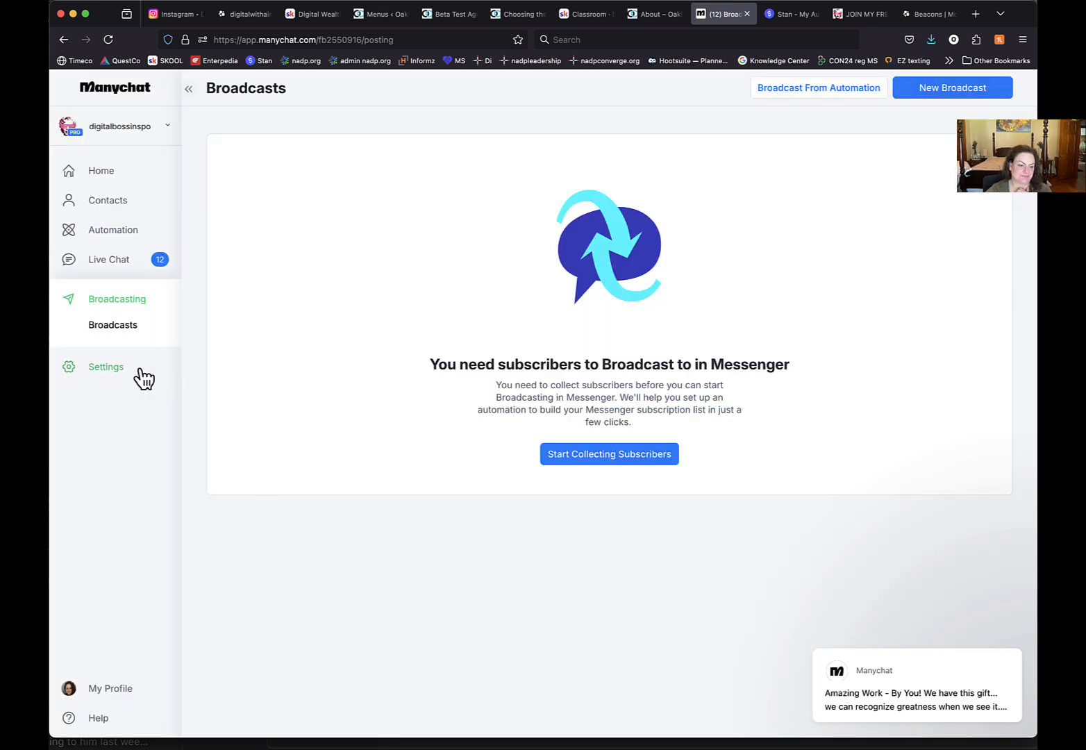
{"action": "left_click", "coordinate": [111, 240]}
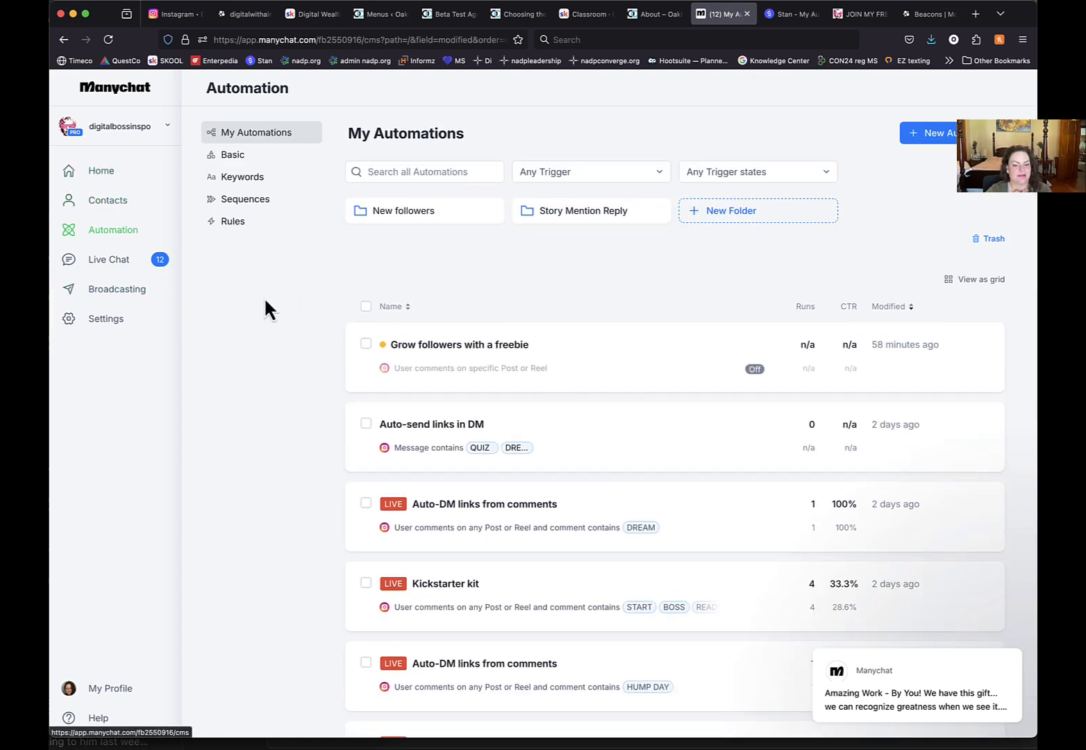
{"action": "left_click", "coordinate": [917, 135]}
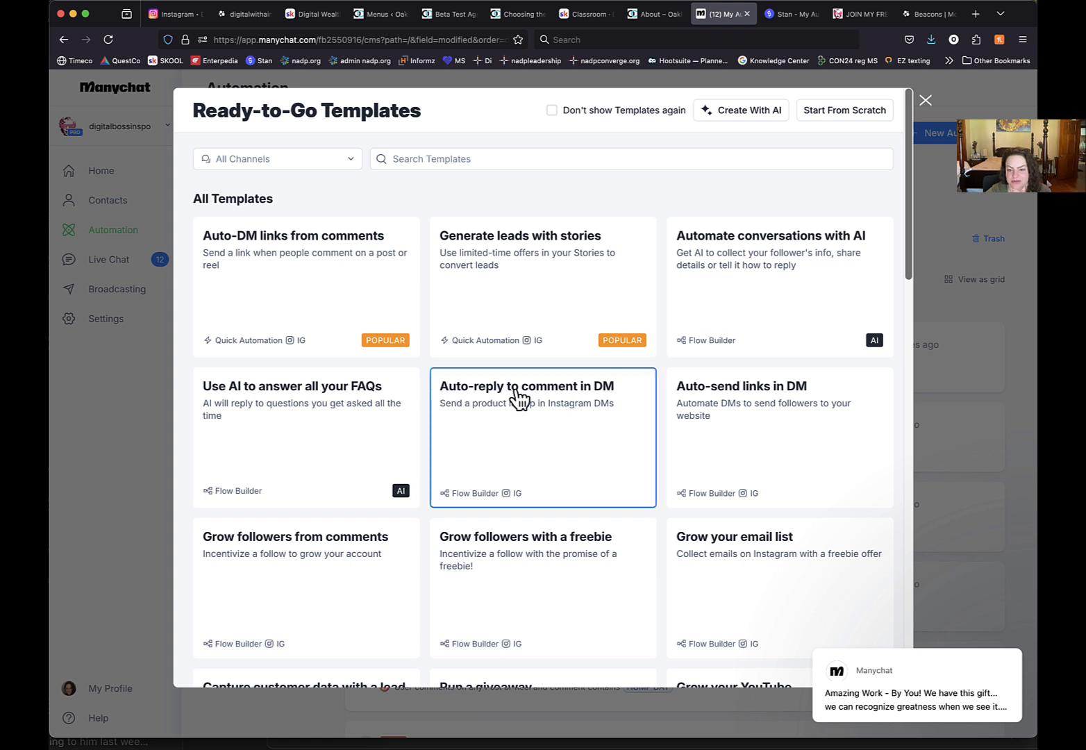
Browse the ready-made templates and set up a new automation from Turn reels into sales
{"action": "scroll", "coordinate": [516, 398], "scroll_direction": "down", "scroll_amount": 1}
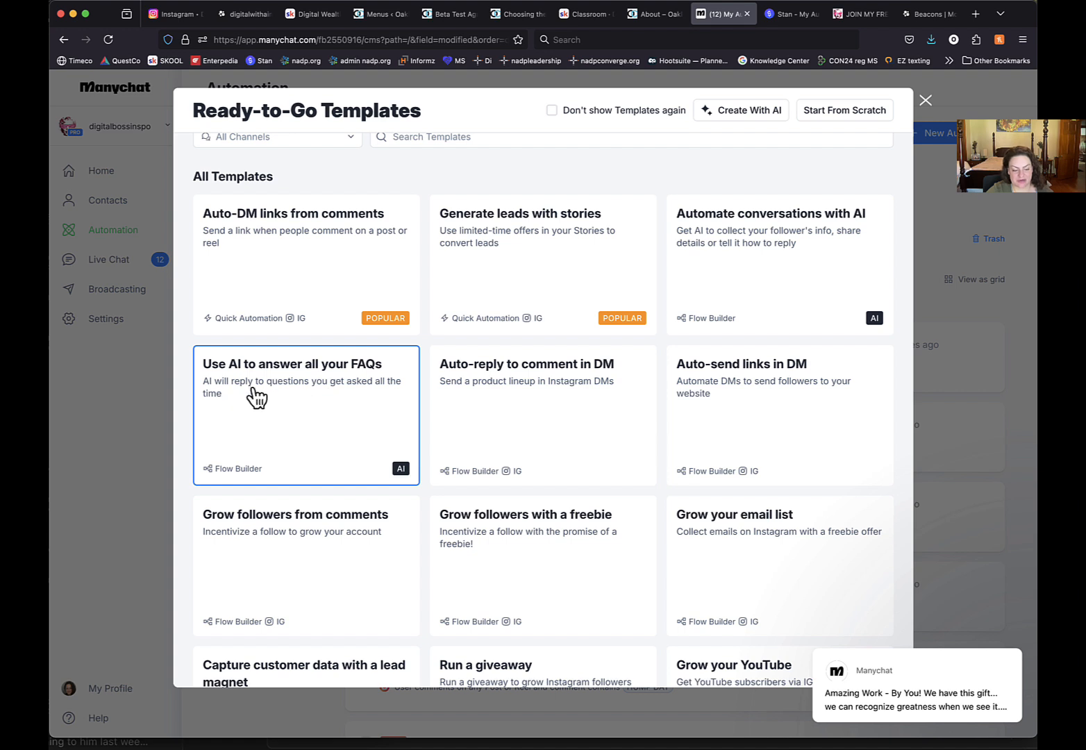
{"action": "scroll", "coordinate": [279, 417], "scroll_direction": "down", "scroll_amount": 1}
{"action": "scroll", "coordinate": [282, 423], "scroll_direction": "down", "scroll_amount": 1}
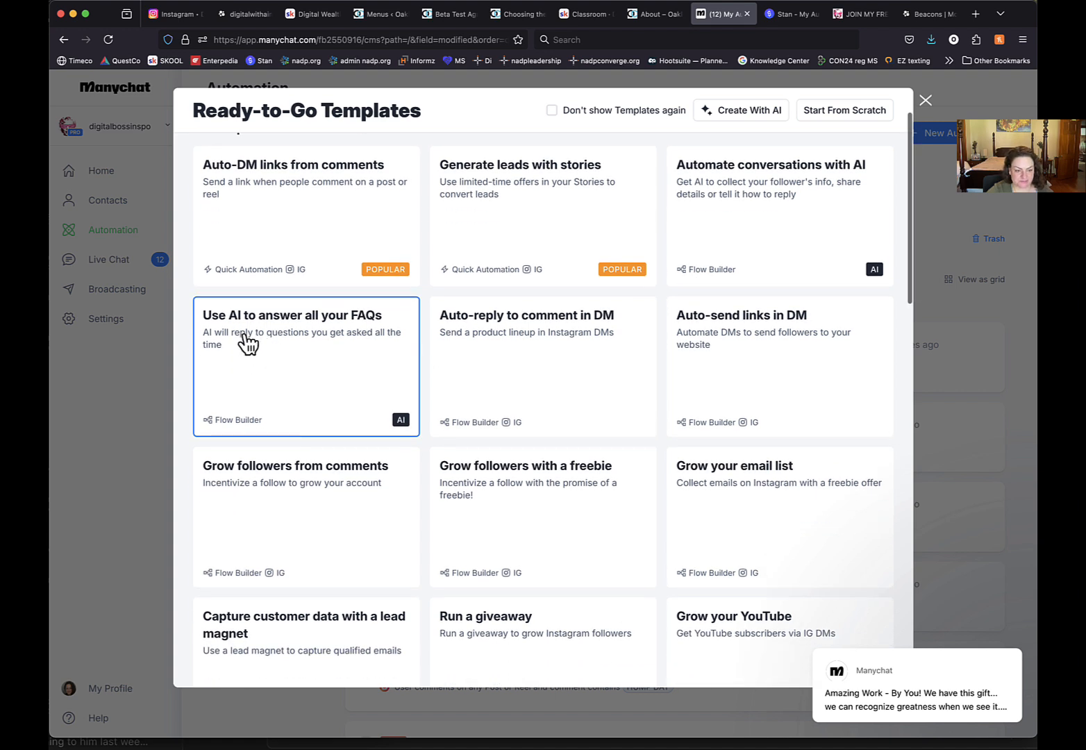
{"action": "scroll", "coordinate": [296, 361], "scroll_direction": "down", "scroll_amount": 2}
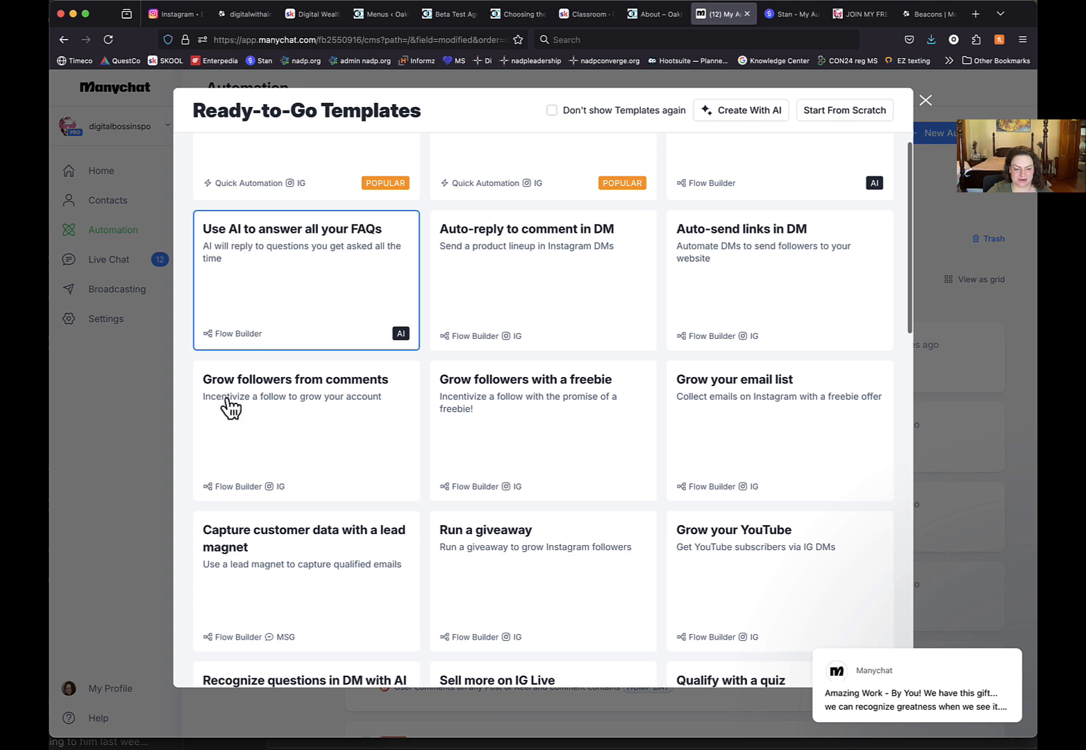
{"action": "scroll", "coordinate": [611, 434], "scroll_direction": "down", "scroll_amount": 3}
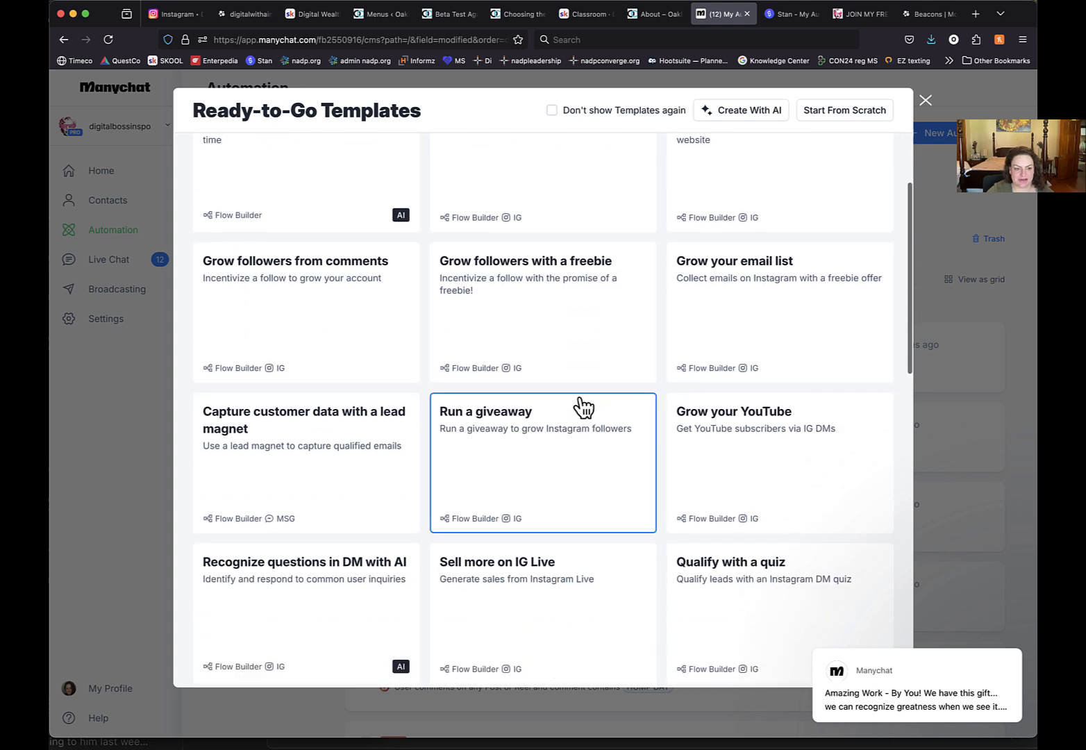
{"action": "scroll", "coordinate": [841, 302], "scroll_direction": "down", "scroll_amount": 1}
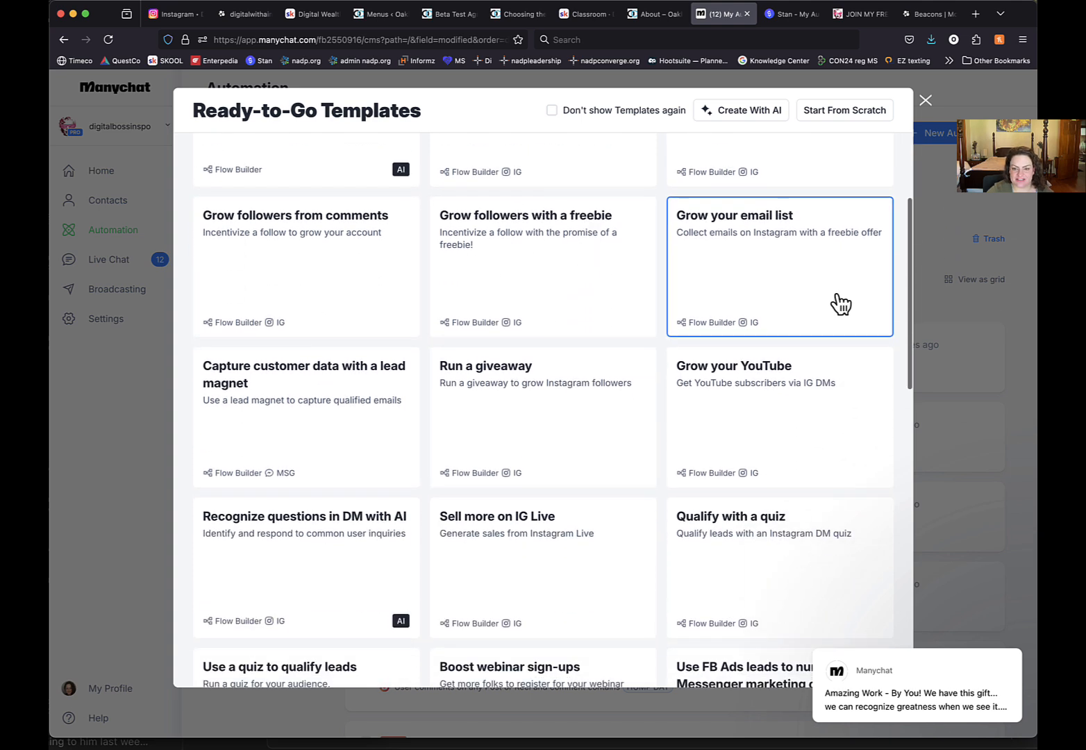
{"action": "scroll", "coordinate": [525, 392], "scroll_direction": "down", "scroll_amount": 4}
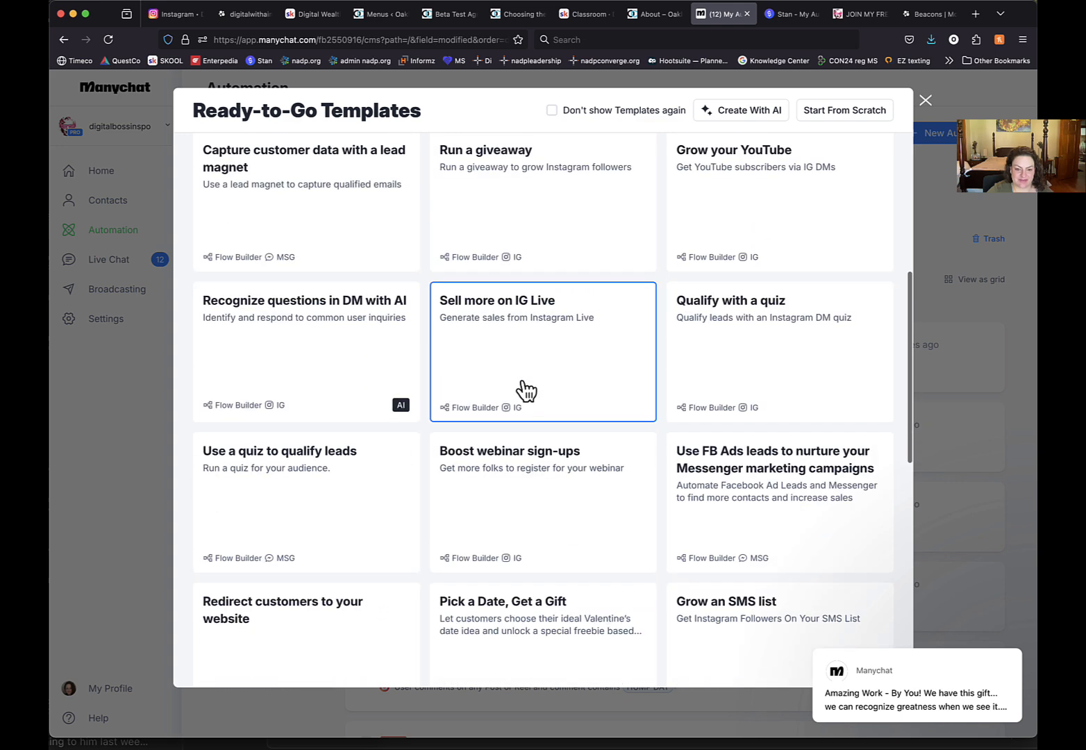
{"action": "scroll", "coordinate": [526, 389], "scroll_direction": "down", "scroll_amount": 12}
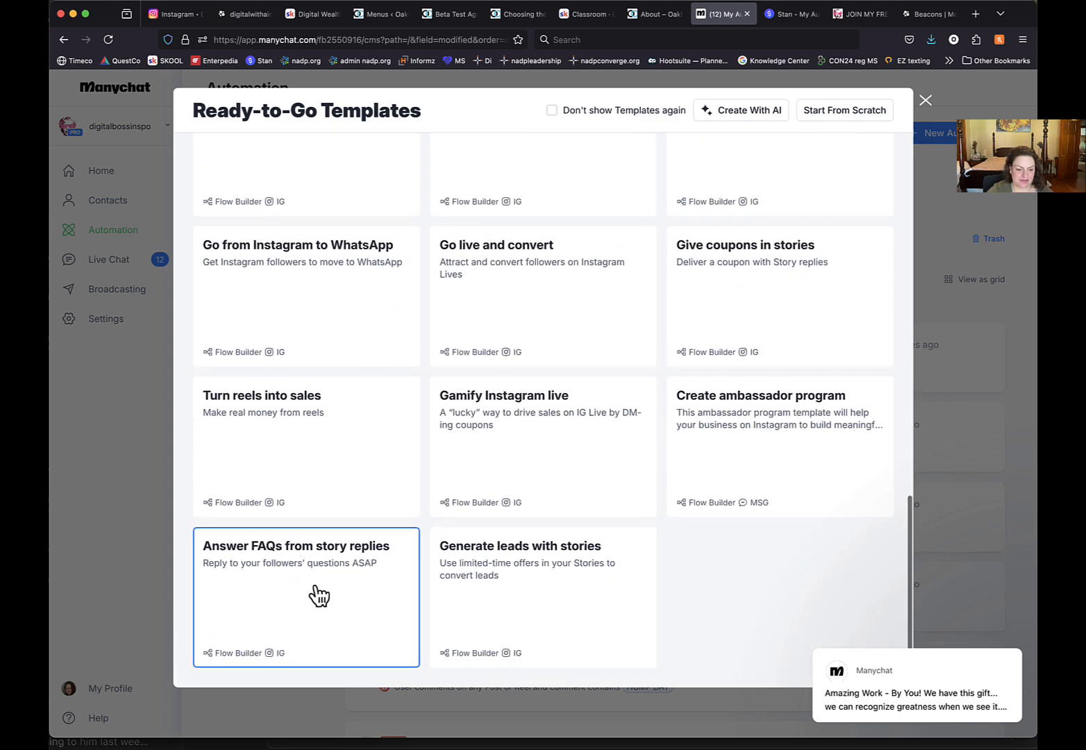
{"action": "scroll", "coordinate": [318, 595], "scroll_direction": "up", "scroll_amount": 3}
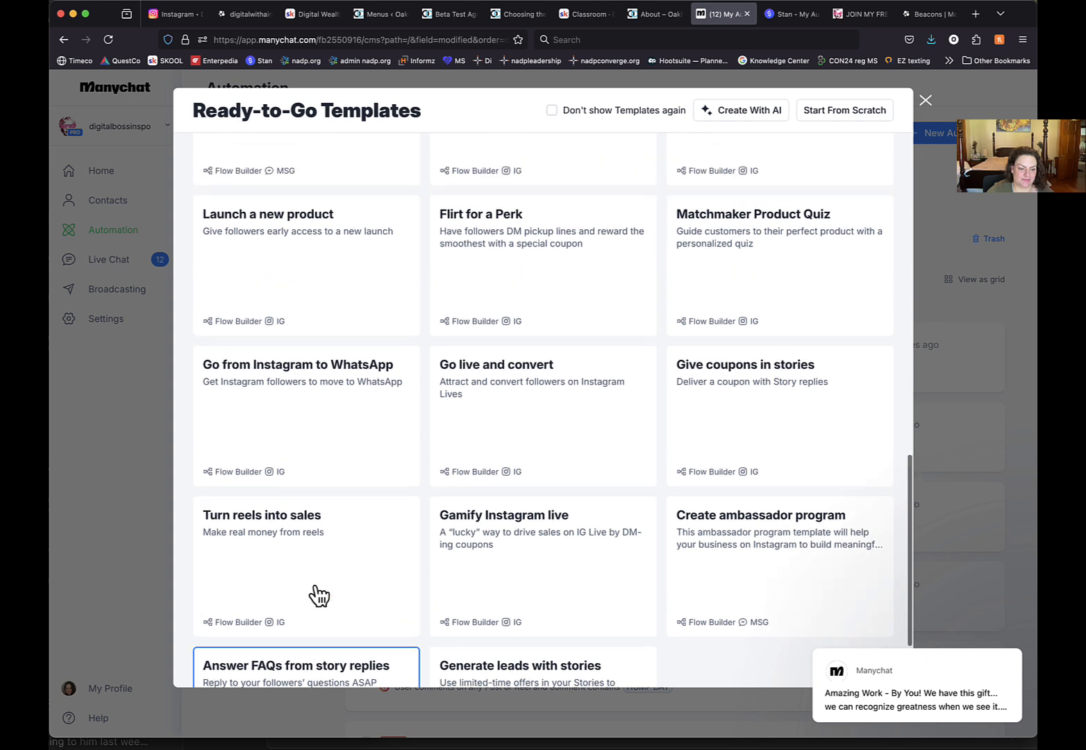
{"action": "left_click", "coordinate": [279, 520]}
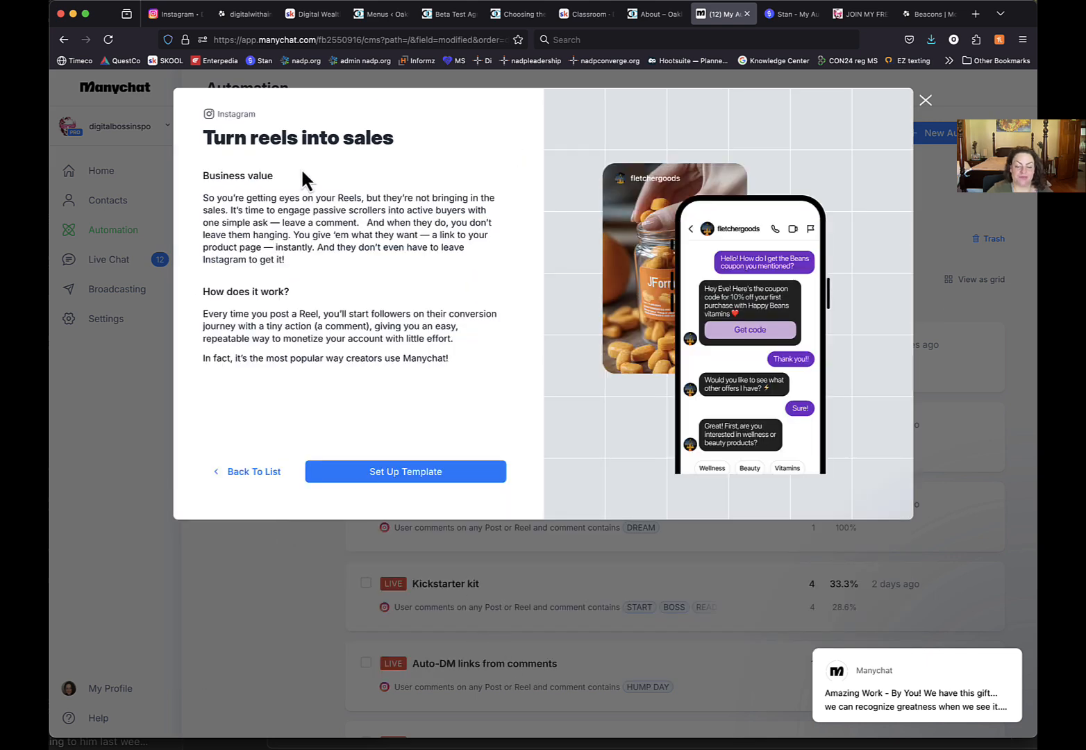
{"action": "left_click", "coordinate": [412, 473]}
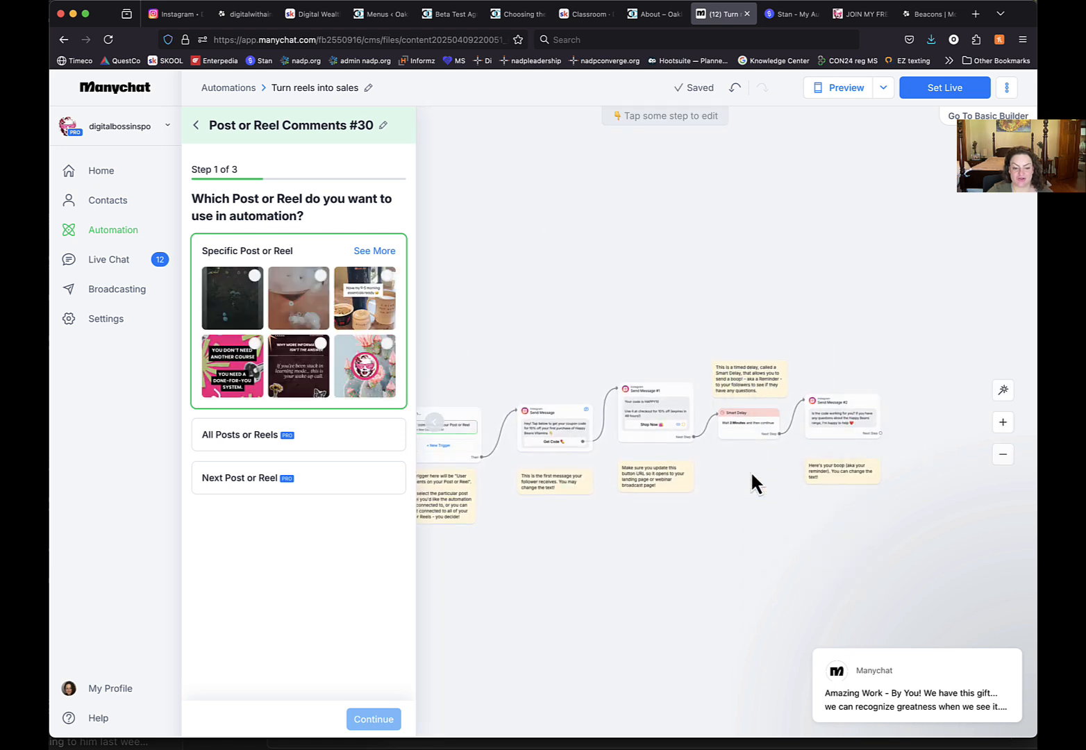
Look over the whole Turn reels into sales flow and auto-arrange its steps
{"action": "scroll", "coordinate": [653, 542], "scroll_direction": "right", "scroll_amount": 3}
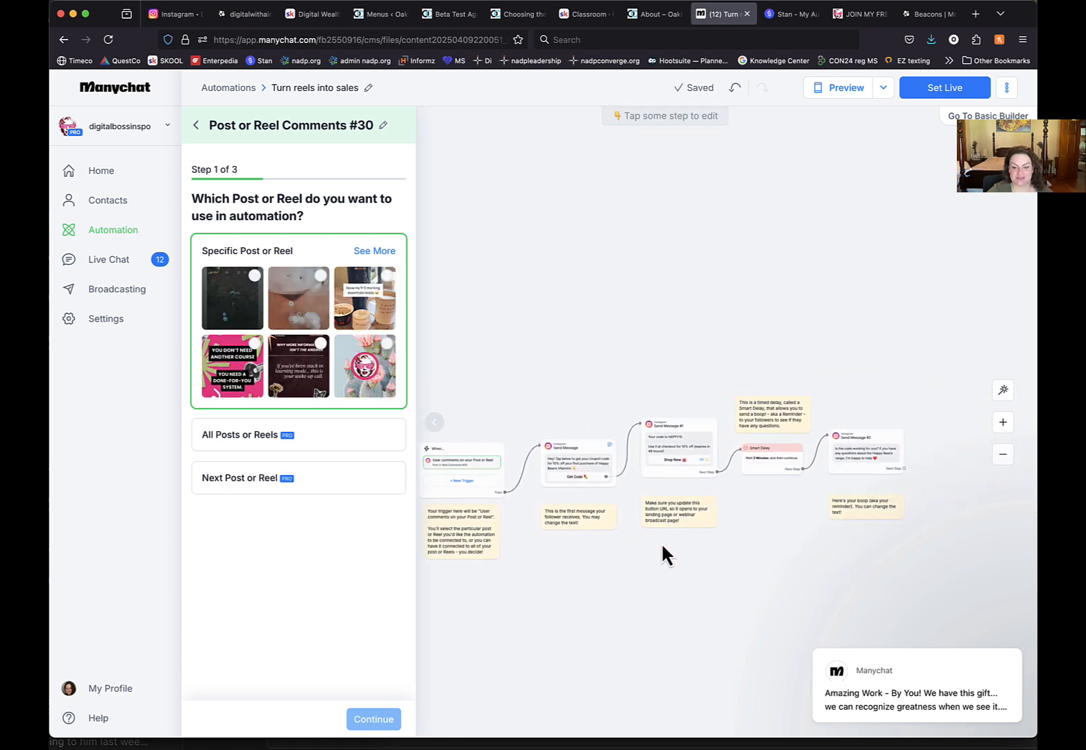
{"action": "scroll", "coordinate": [661, 541], "scroll_direction": "down", "scroll_amount": 1}
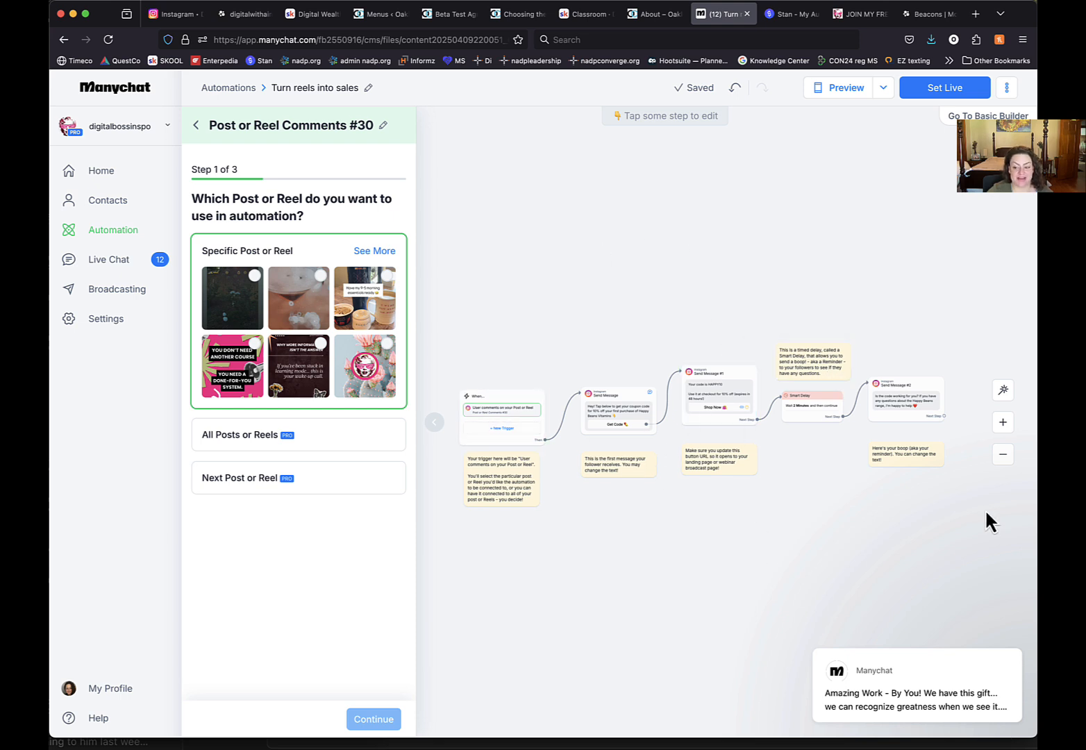
{"action": "left_click", "coordinate": [1003, 456]}
{"action": "left_click", "coordinate": [1002, 455]}
{"action": "left_click", "coordinate": [1001, 455]}
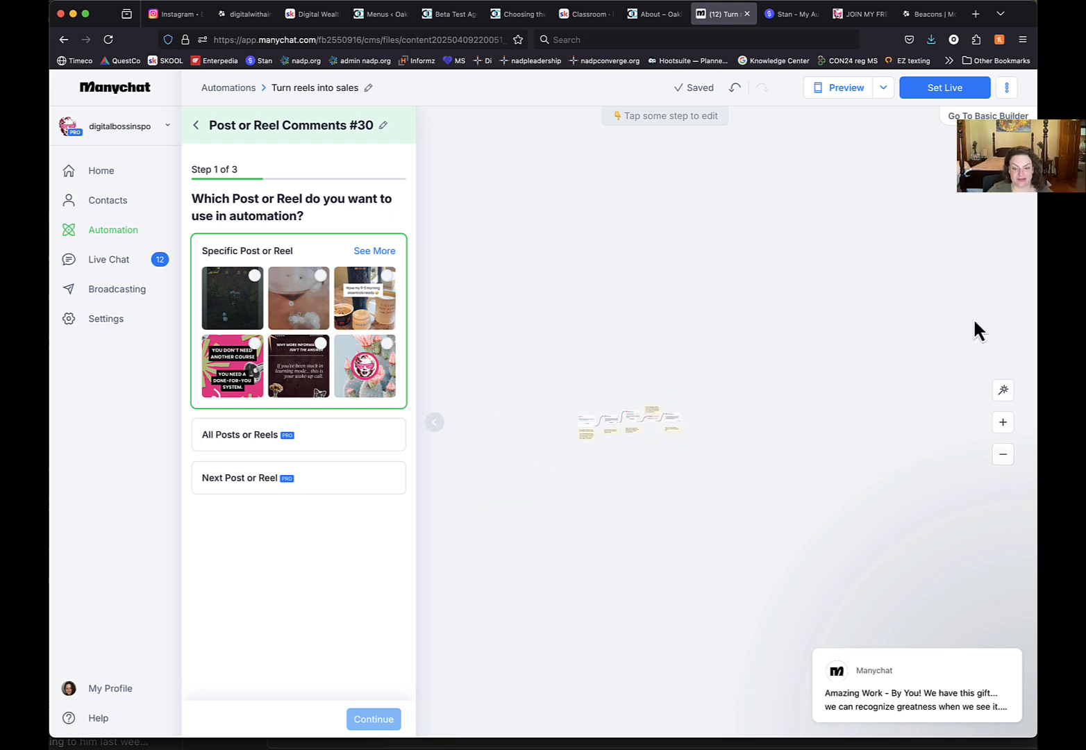
{"action": "left_click", "coordinate": [1003, 423]}
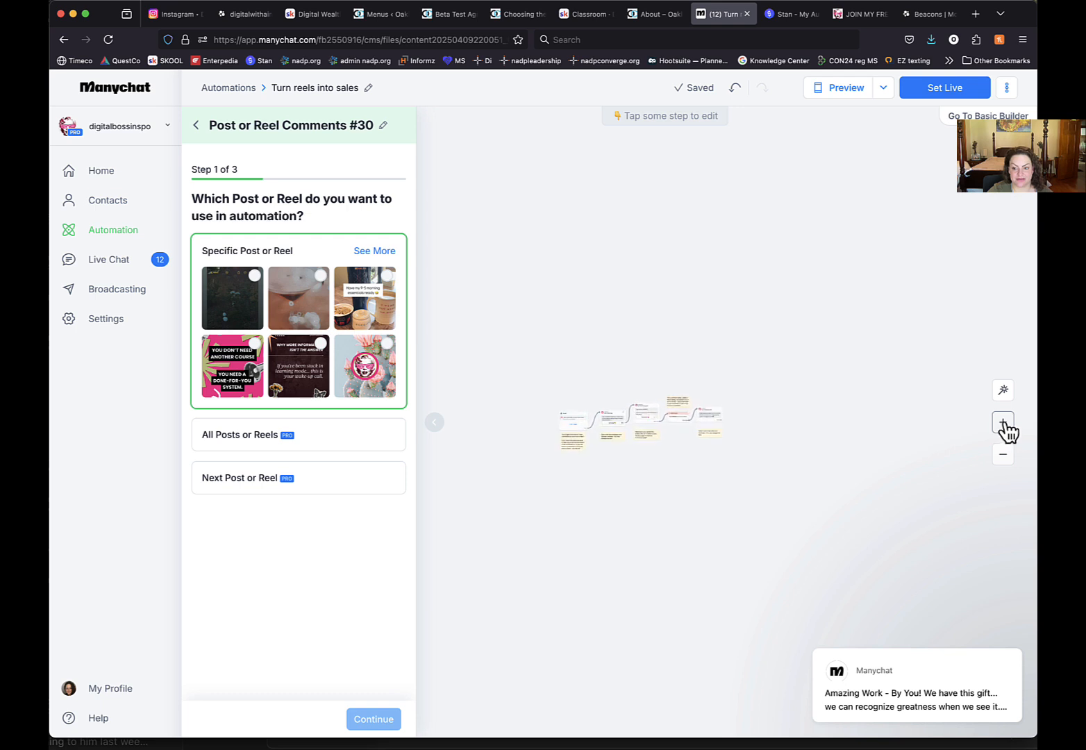
{"action": "left_click", "coordinate": [1004, 425]}
{"action": "left_click", "coordinate": [1004, 391]}
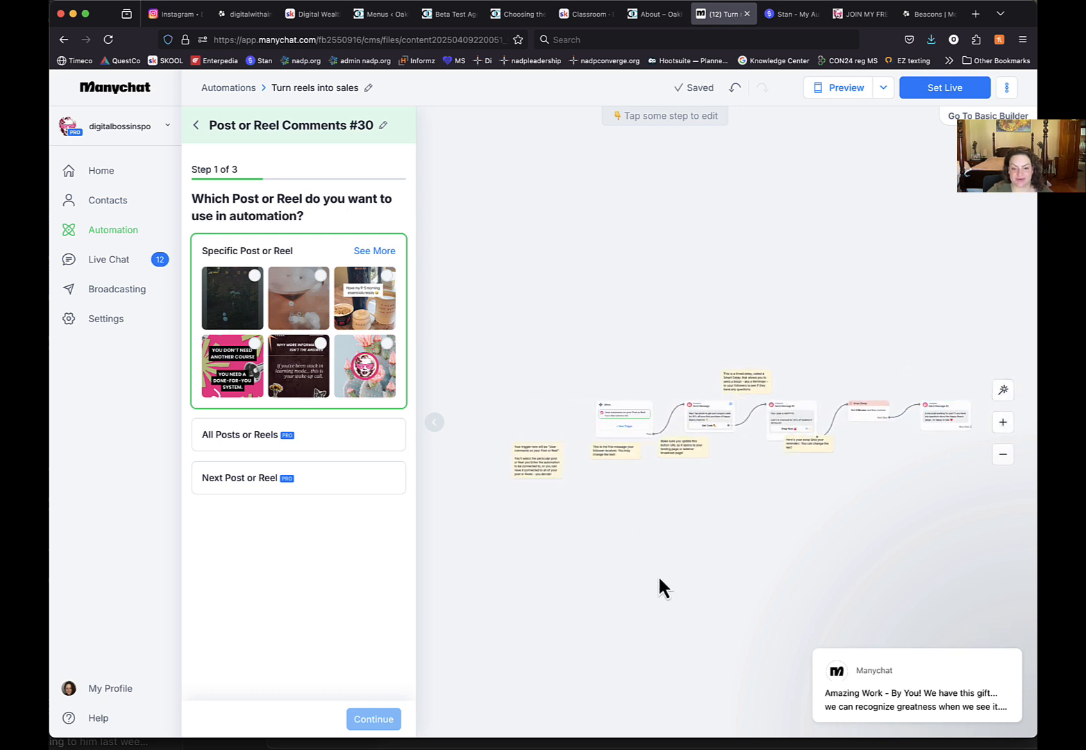
{"action": "scroll", "coordinate": [625, 574], "scroll_direction": "up", "scroll_amount": 1}
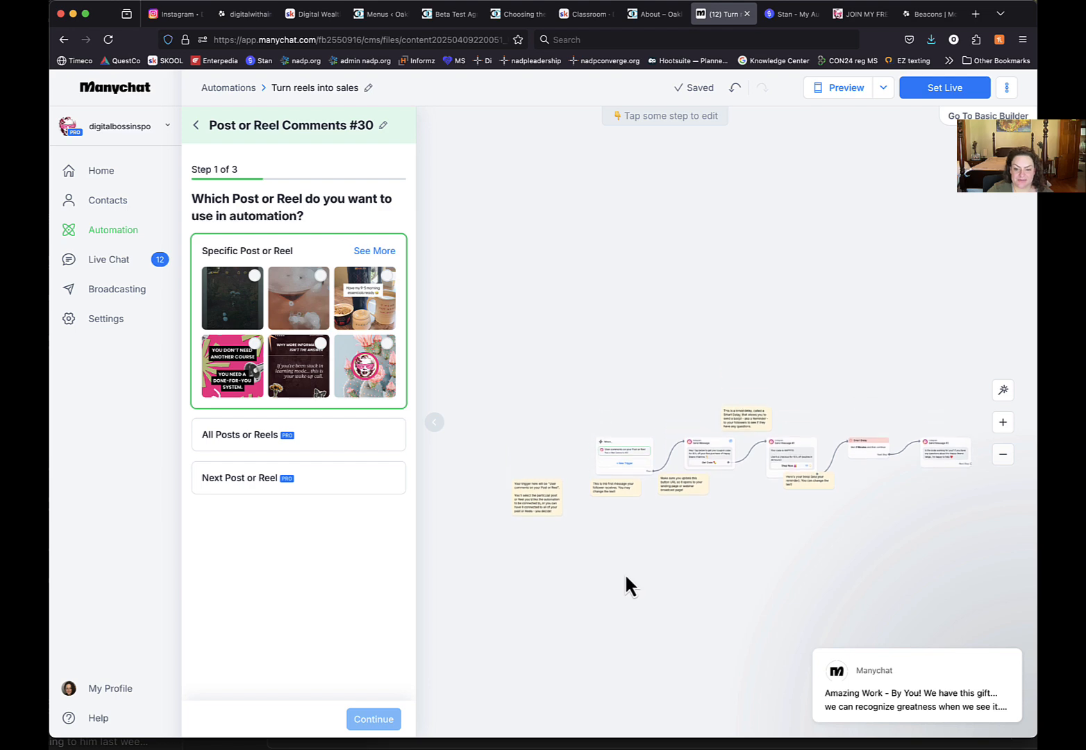
{"action": "scroll", "coordinate": [624, 574], "scroll_direction": "down", "scroll_amount": 2}
{"action": "left_click", "coordinate": [1004, 422]}
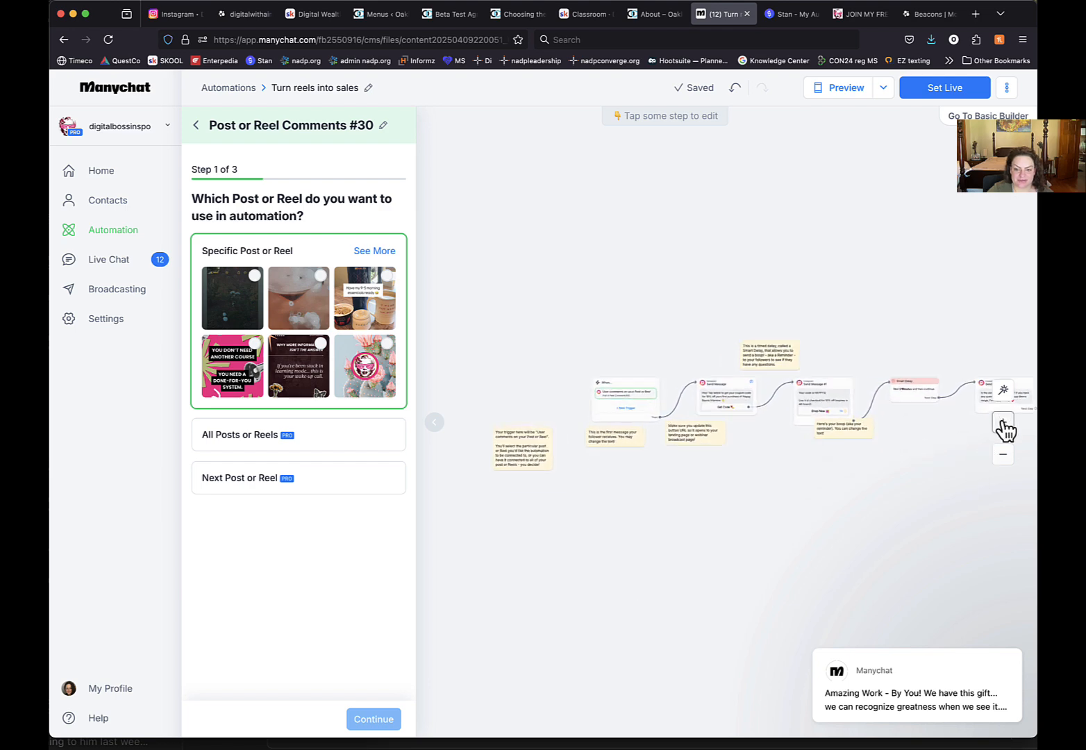
{"action": "left_click", "coordinate": [1002, 455]}
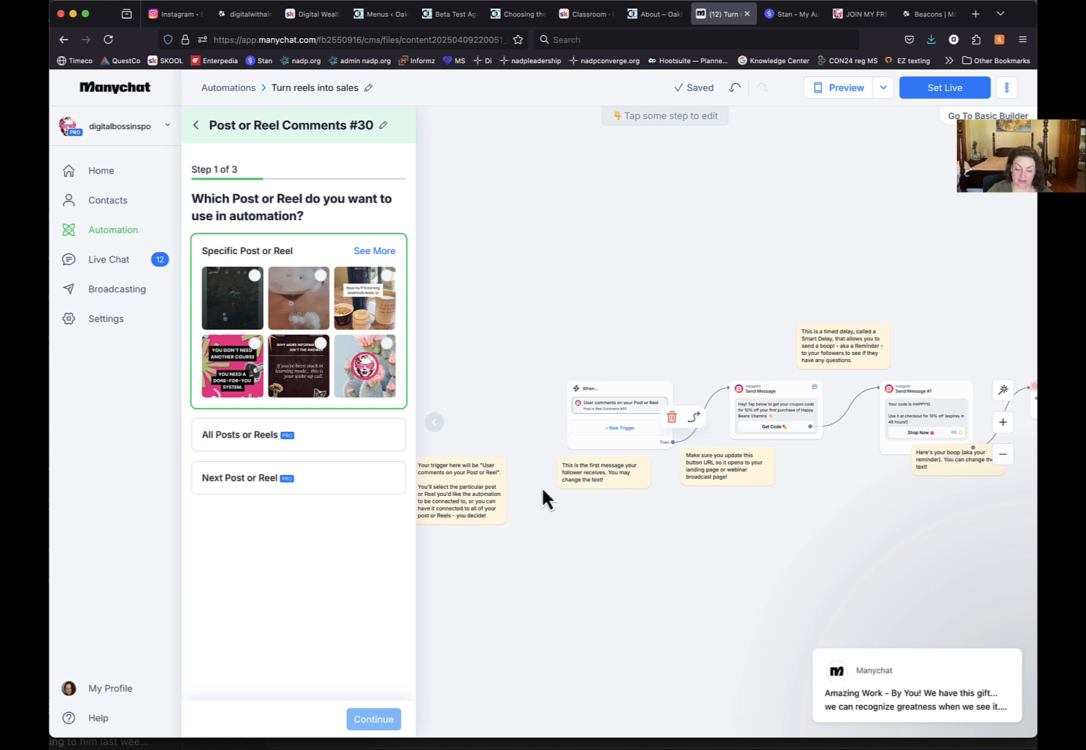
Move the explanatory note about the trigger closer to the When step, and look along the rest of the flow
{"action": "scroll", "coordinate": [584, 535], "scroll_direction": "left", "scroll_amount": 2}
{"action": "left_click", "coordinate": [527, 506]}
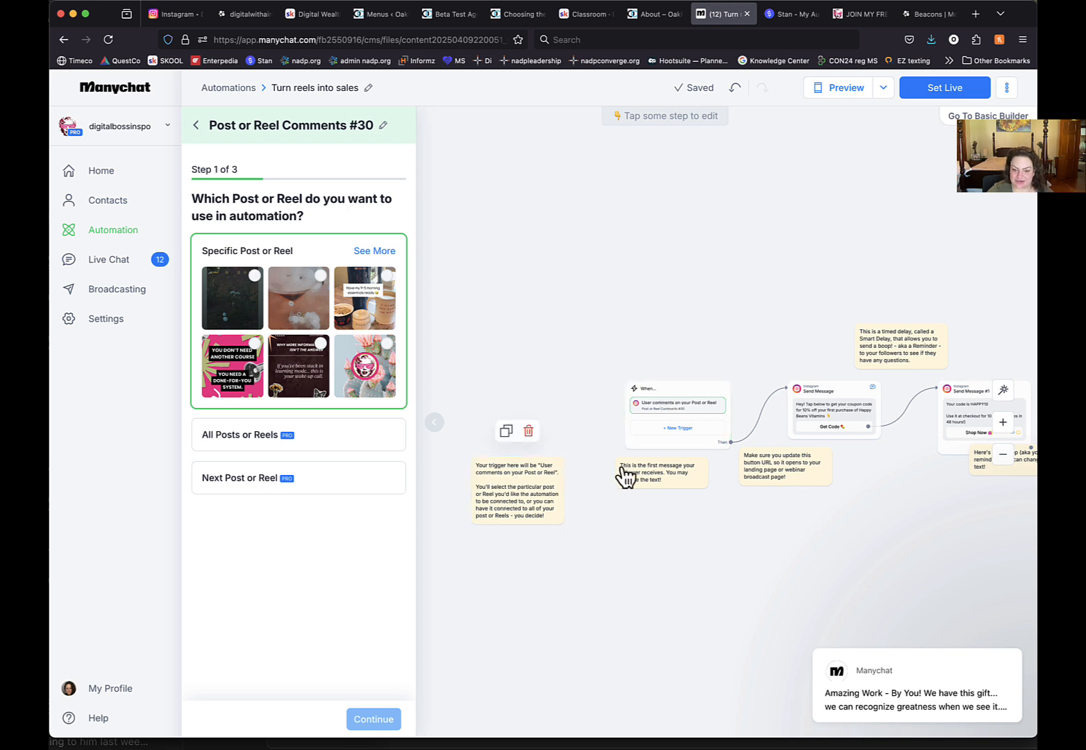
{"action": "left_click_drag", "start_coordinate": [512, 512], "coordinate": [563, 495]}
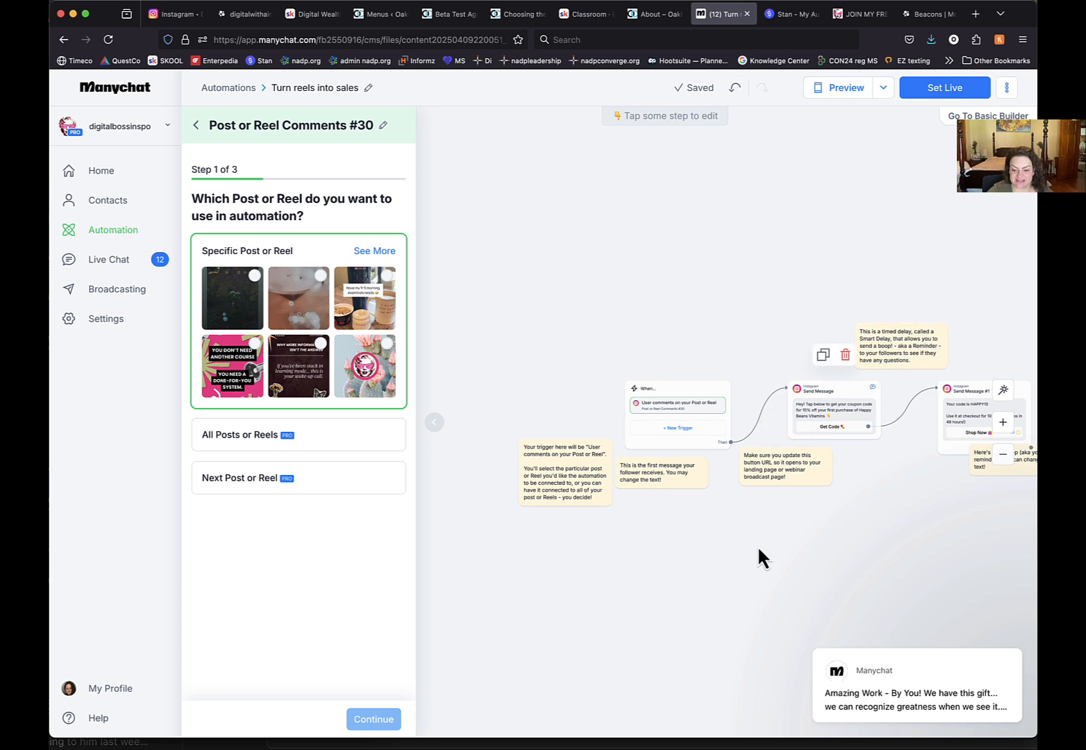
{"action": "scroll", "coordinate": [756, 544], "scroll_direction": "right", "scroll_amount": 10}
{"action": "scroll", "coordinate": [757, 545], "scroll_direction": "left", "scroll_amount": 15}
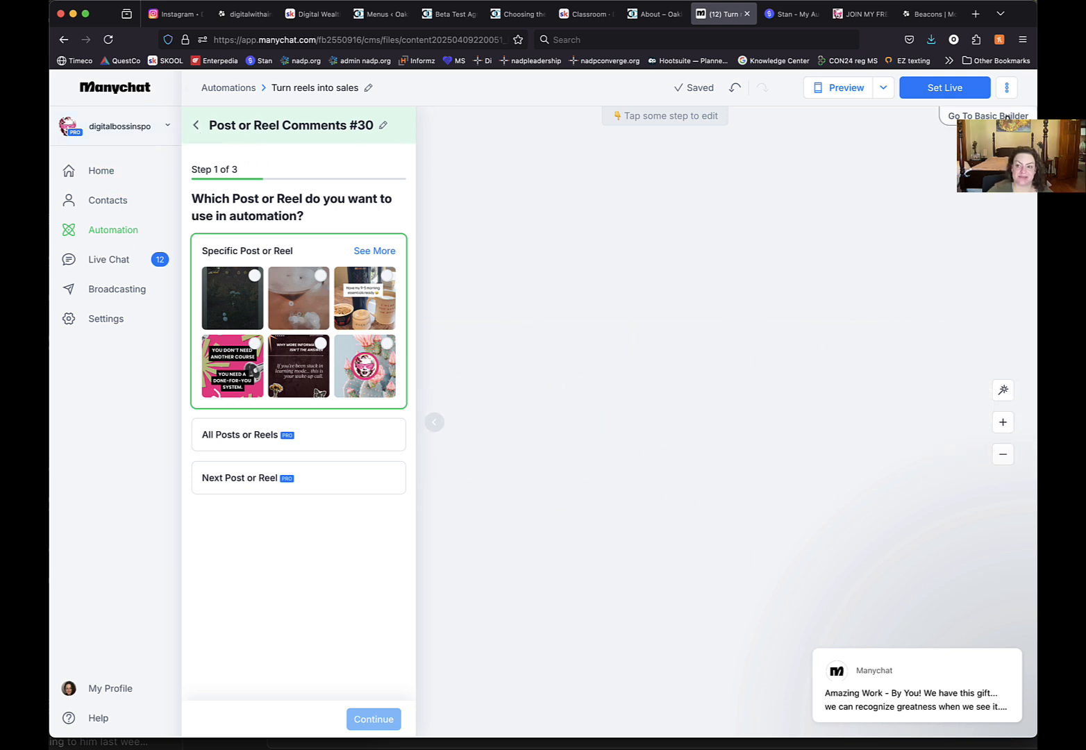
Preview the automation's first message as a follower sees it, and close the trigger setup
{"action": "left_click", "coordinate": [835, 93]}
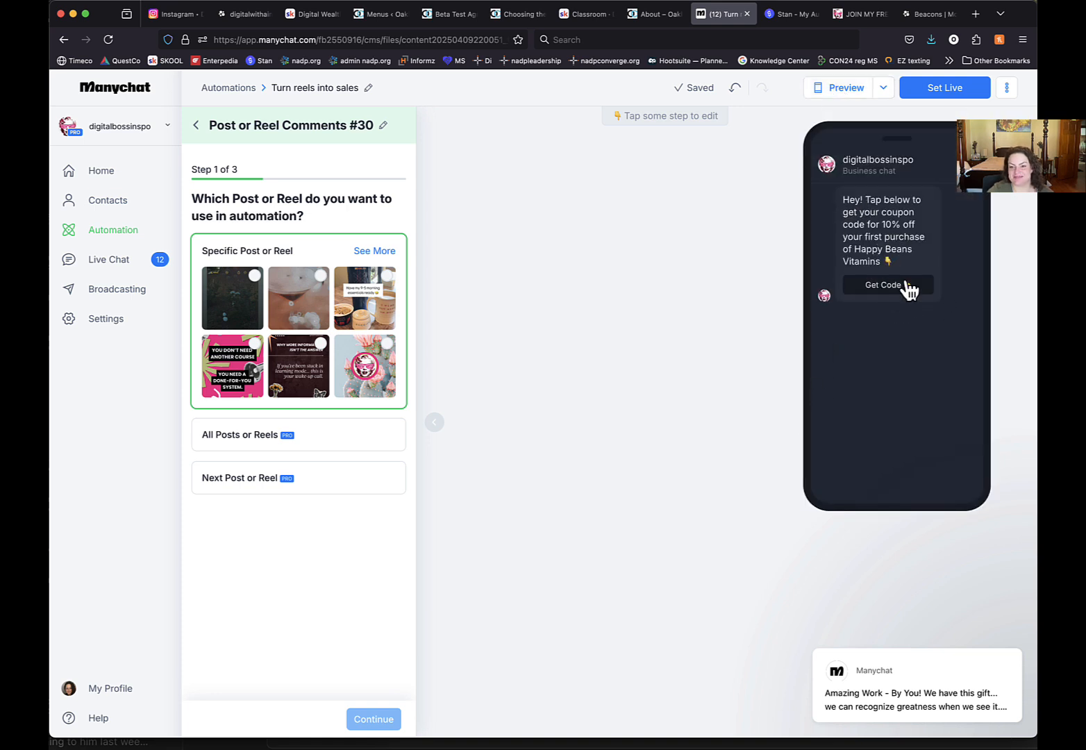
{"action": "left_click_drag", "start_coordinate": [899, 265], "coordinate": [846, 197]}
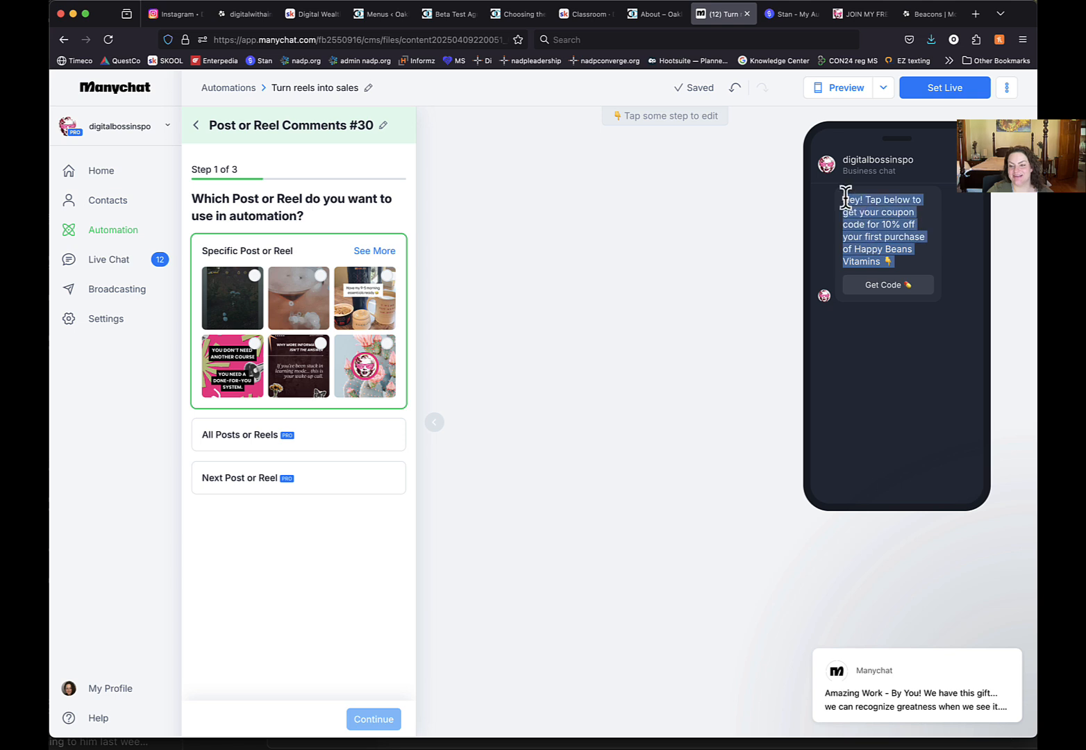
{"action": "left_click", "coordinate": [674, 256]}
{"action": "left_click", "coordinate": [645, 139]}
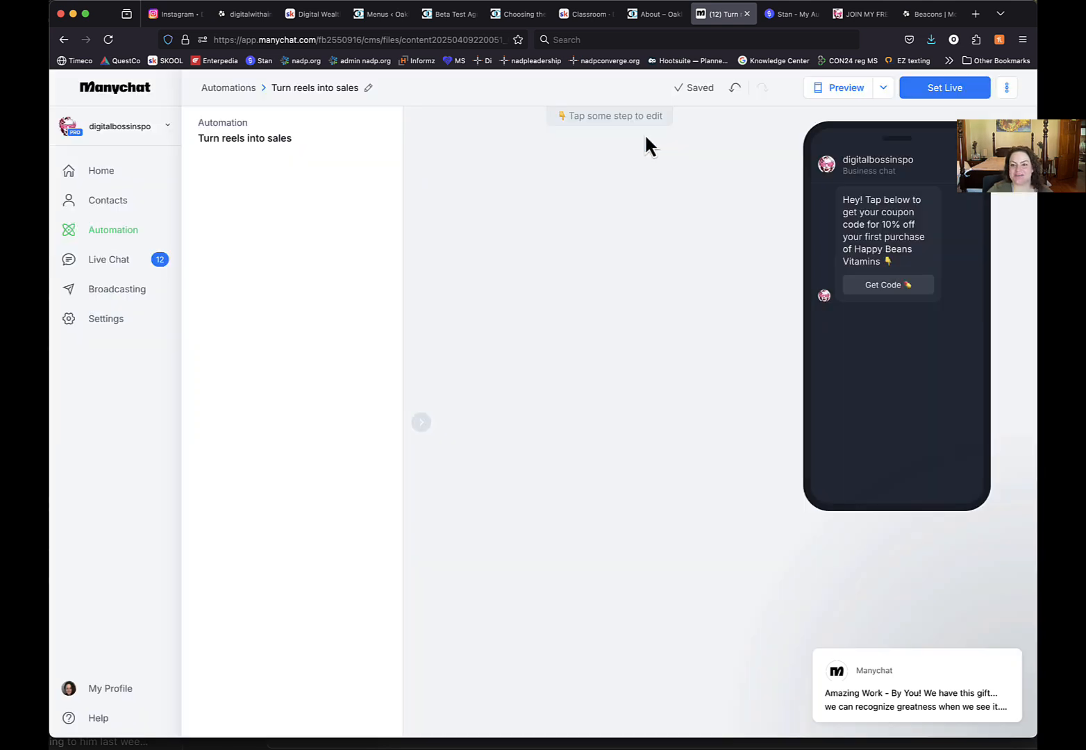
{"action": "left_click_drag", "start_coordinate": [920, 163], "coordinate": [843, 157]}
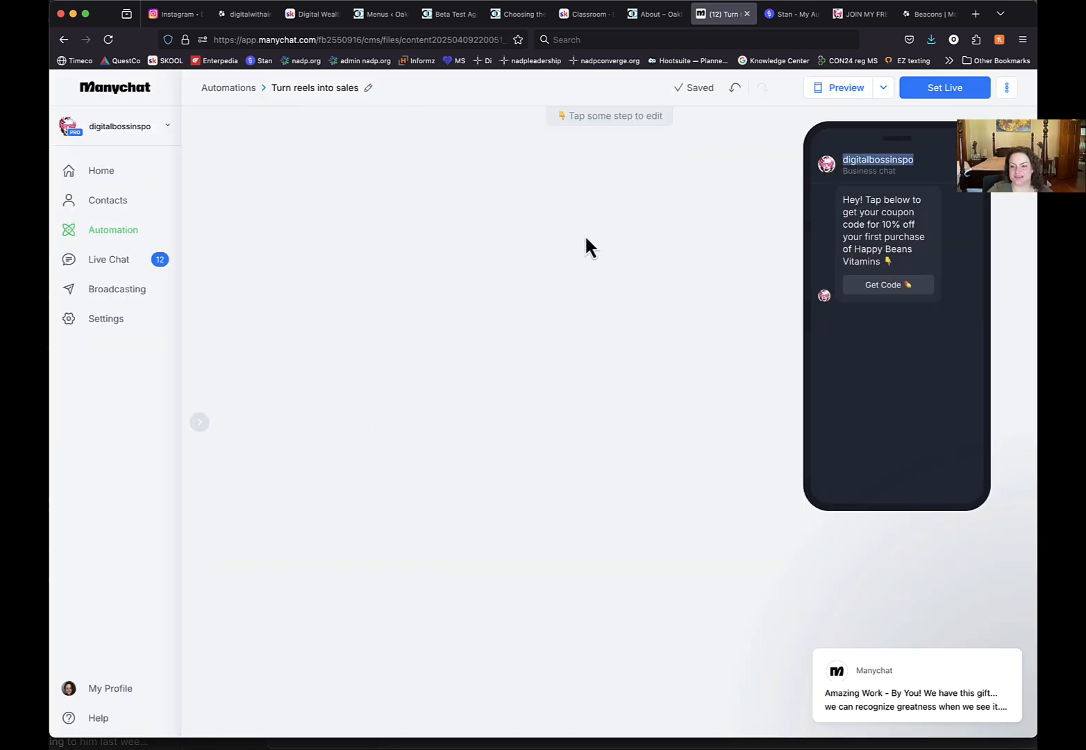
Delete the Turn reels into sales automation
{"action": "left_click", "coordinate": [1006, 87]}
{"action": "left_click", "coordinate": [861, 153]}
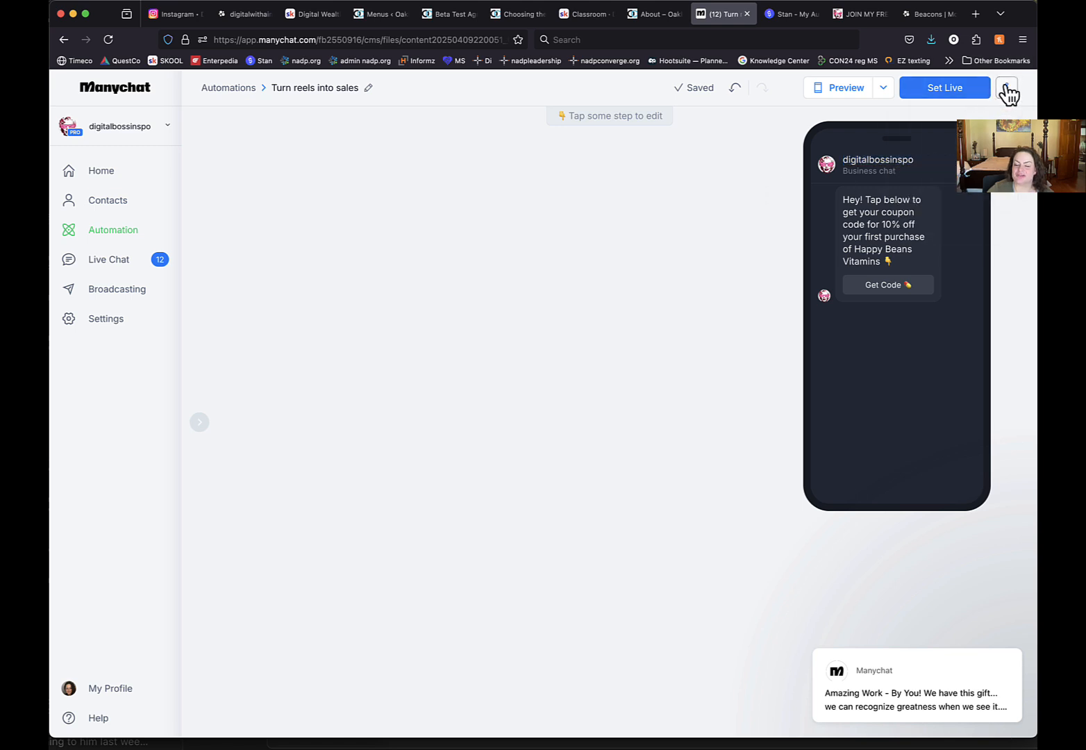
{"action": "left_click", "coordinate": [1007, 87]}
{"action": "left_click", "coordinate": [951, 187]}
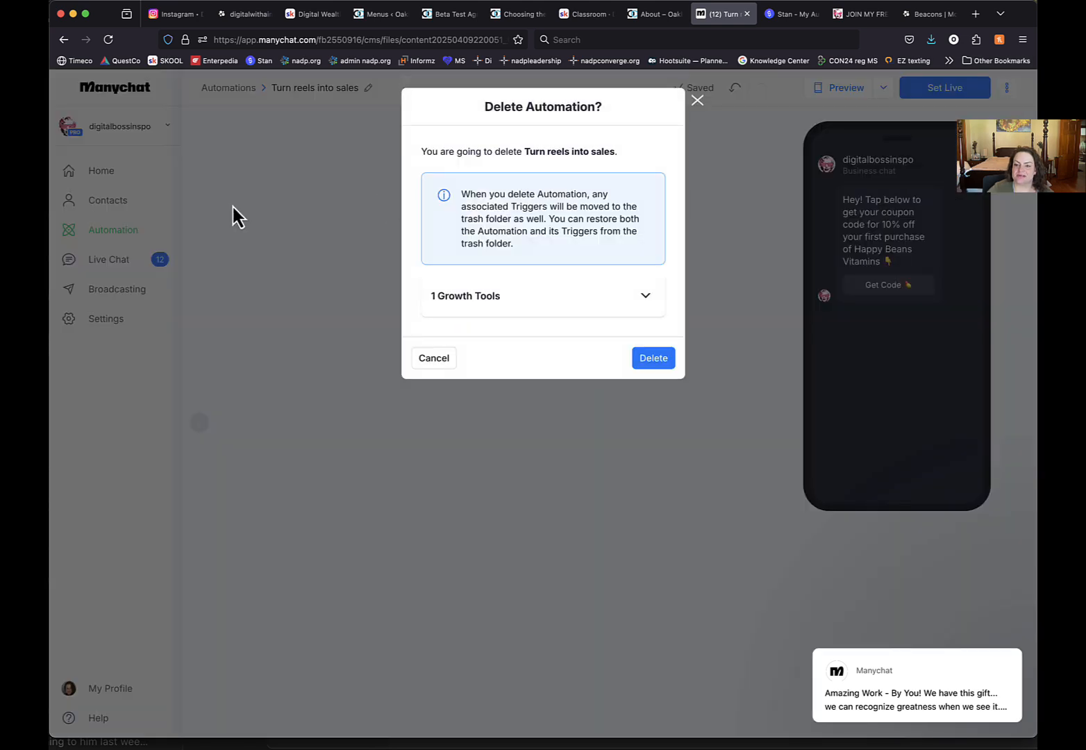
{"action": "left_click", "coordinate": [651, 361]}
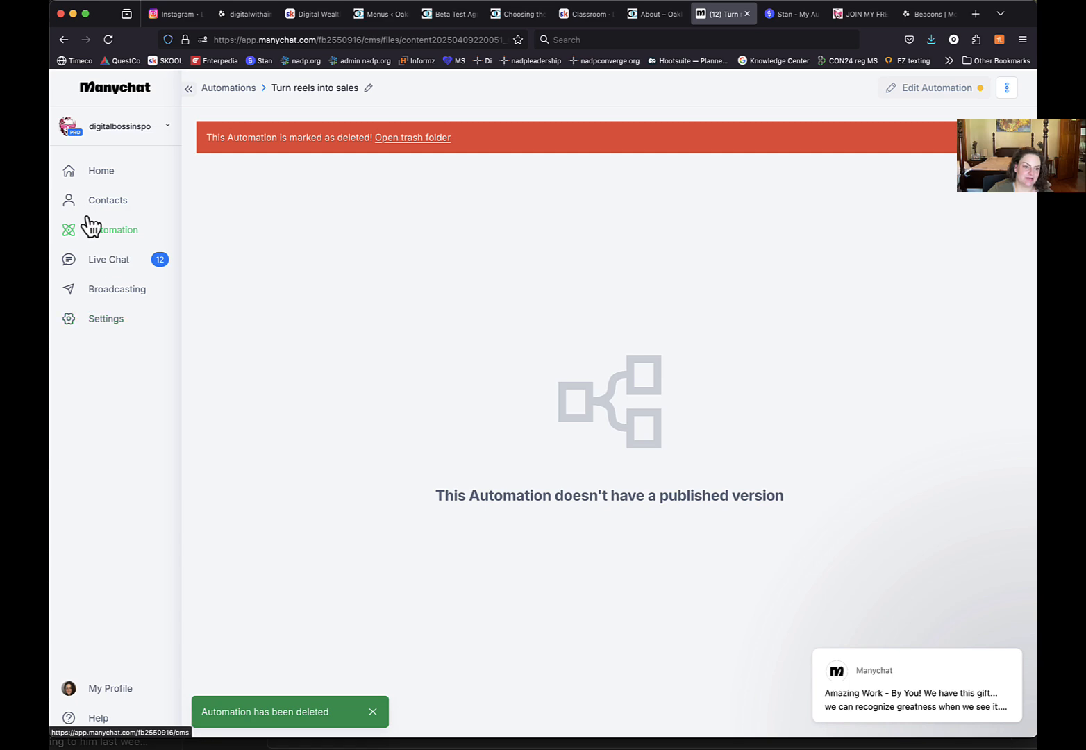
Open the account's billing settings and examine the Marketing Automation plan's included contacts and monthly price
{"action": "left_click", "coordinate": [100, 325]}
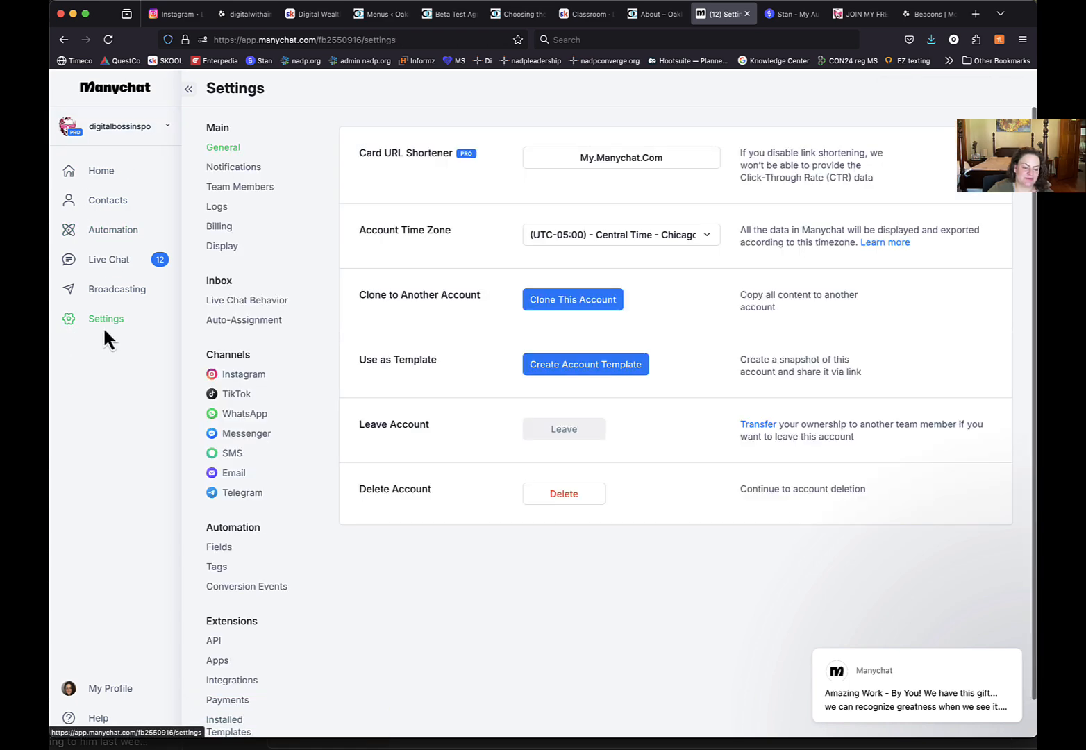
{"action": "scroll", "coordinate": [255, 460], "scroll_direction": "down", "scroll_amount": 1}
{"action": "scroll", "coordinate": [259, 469], "scroll_direction": "up", "scroll_amount": 2}
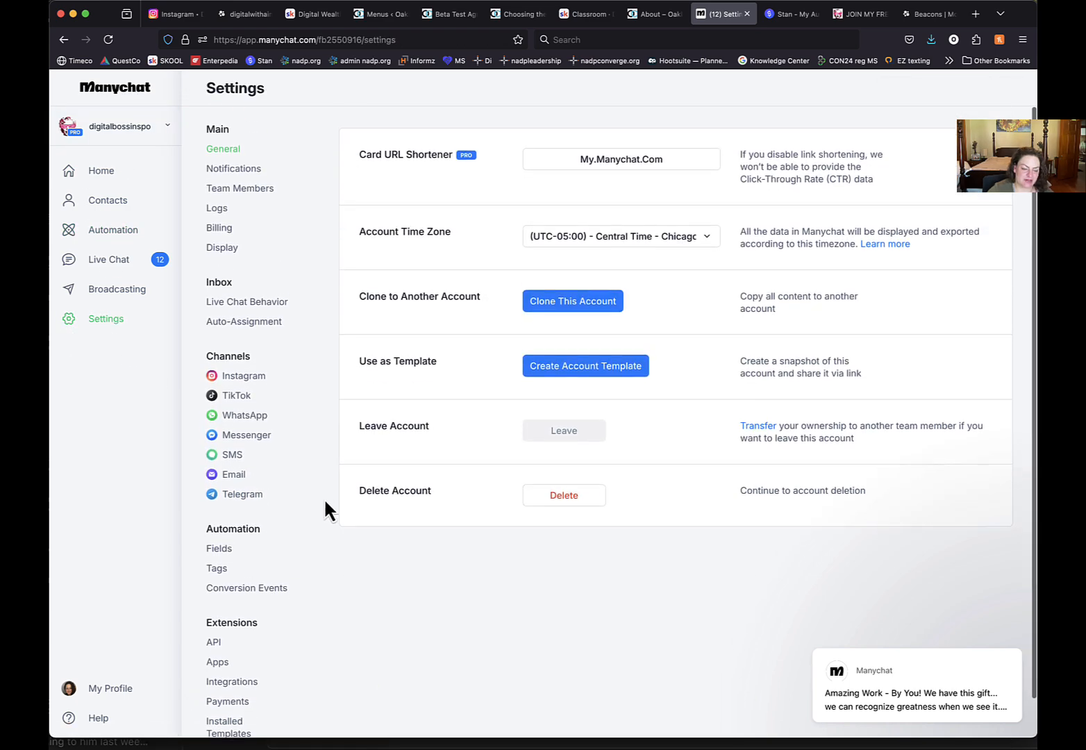
{"action": "left_click", "coordinate": [216, 227]}
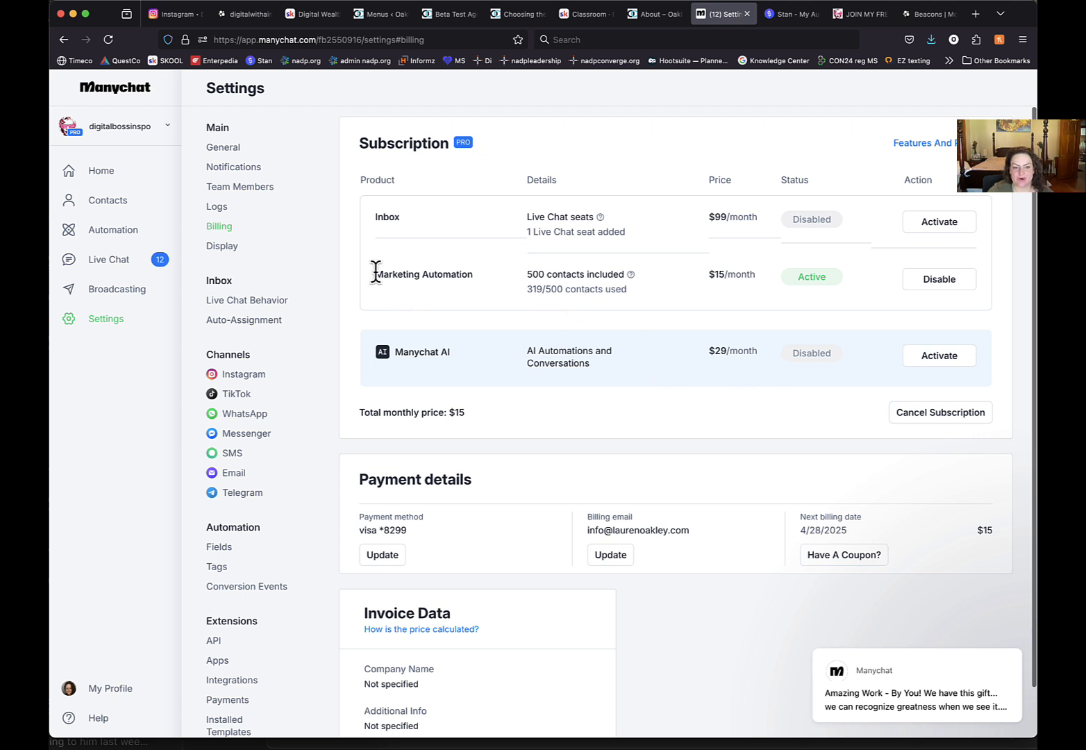
{"action": "left_click_drag", "start_coordinate": [375, 274], "coordinate": [614, 276]}
{"action": "left_click", "coordinate": [666, 279]}
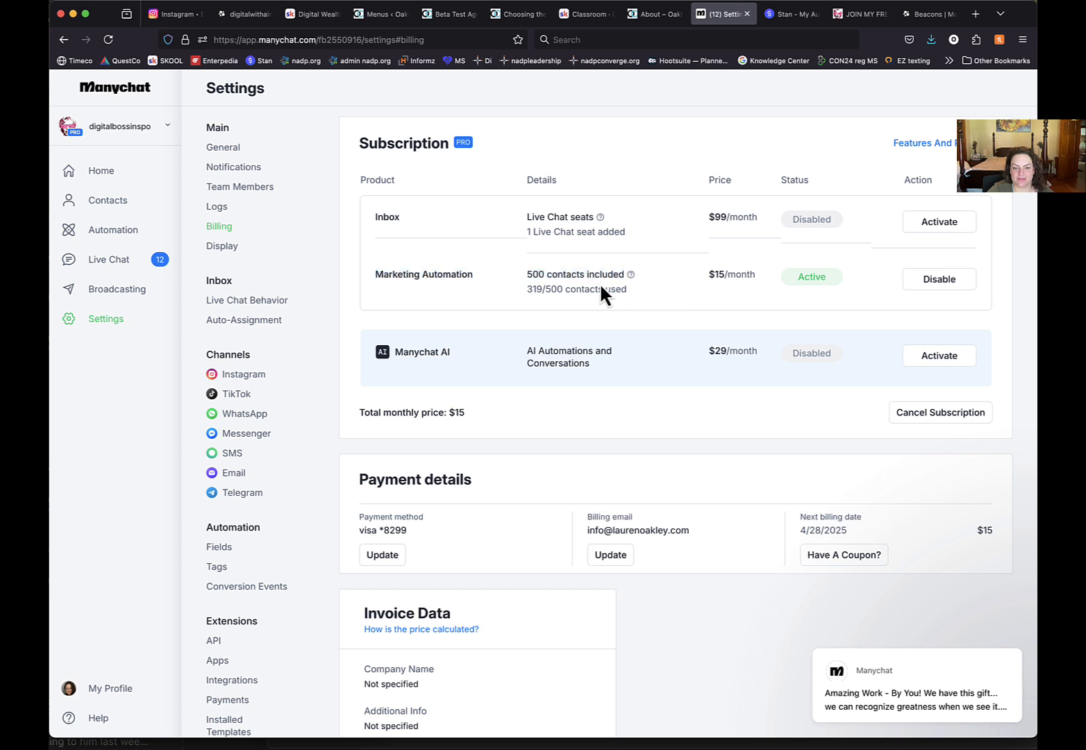
Highlight the Marketing Automation plan's included and used contacts in the subscription details
{"action": "left_click_drag", "start_coordinate": [526, 275], "coordinate": [659, 289]}
{"action": "left_click", "coordinate": [663, 290]}
{"action": "left_click_drag", "start_coordinate": [520, 278], "coordinate": [648, 291]}
{"action": "left_click", "coordinate": [648, 291]}
{"action": "left_click_drag", "start_coordinate": [526, 291], "coordinate": [647, 286]}
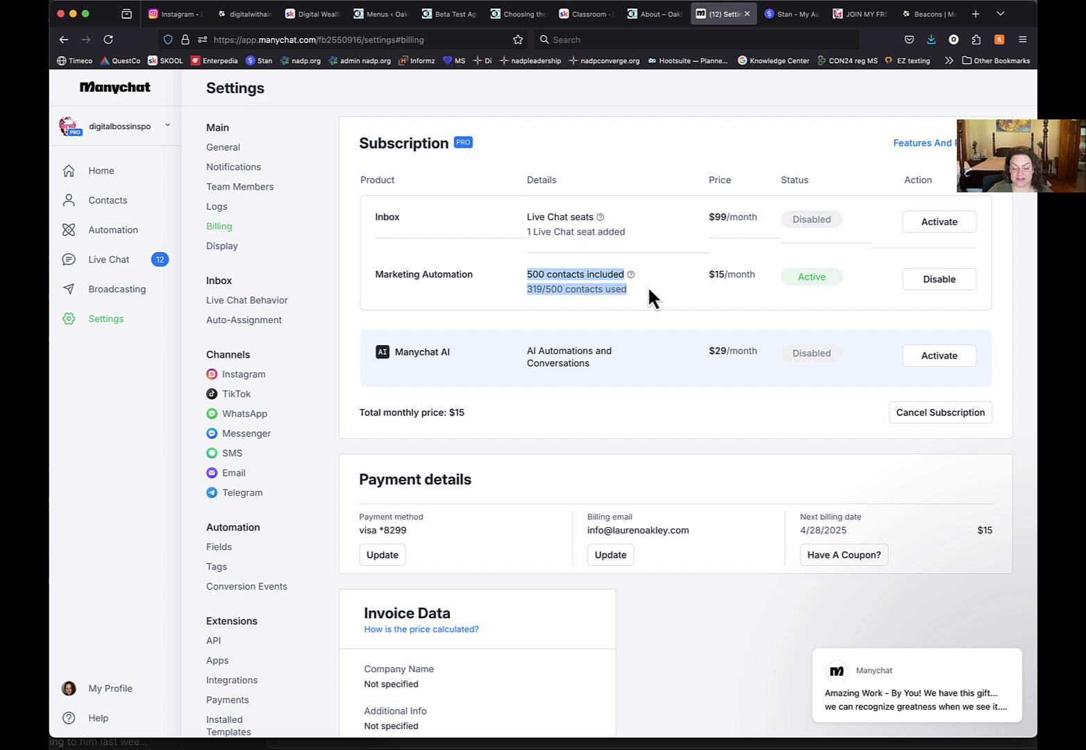
{"action": "left_click", "coordinate": [647, 288]}
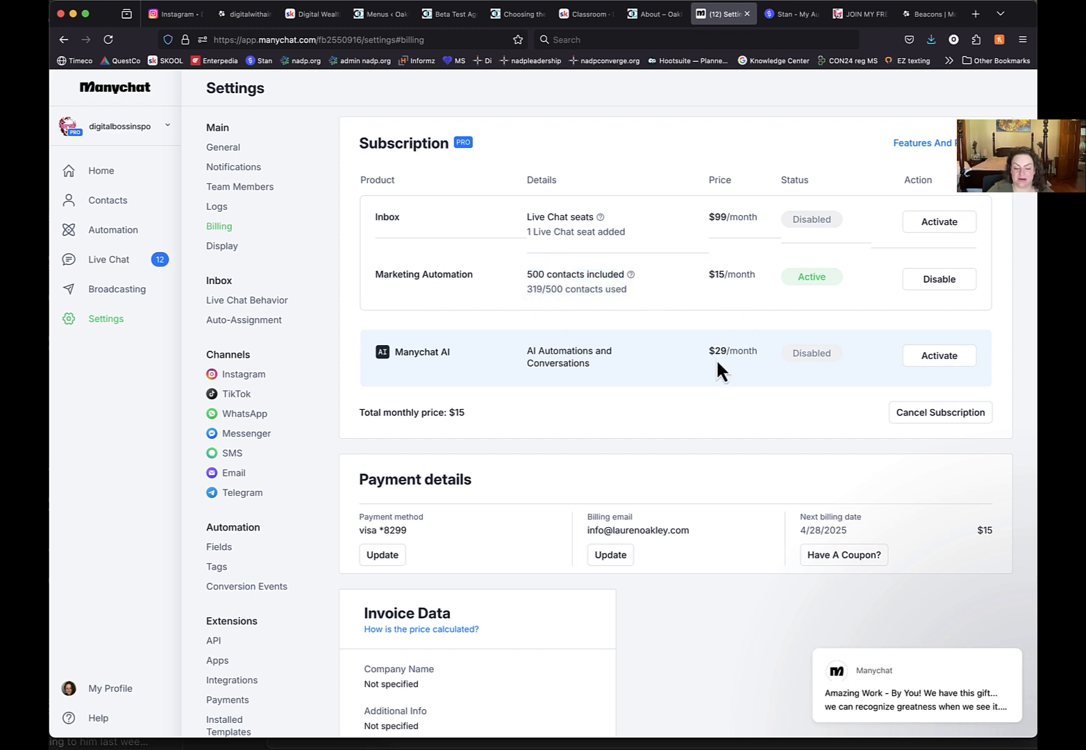
Point out the Manychat AI add-on and the Inbox product's Live Chat seats in the subscription table
{"action": "left_click_drag", "start_coordinate": [477, 357], "coordinate": [384, 359]}
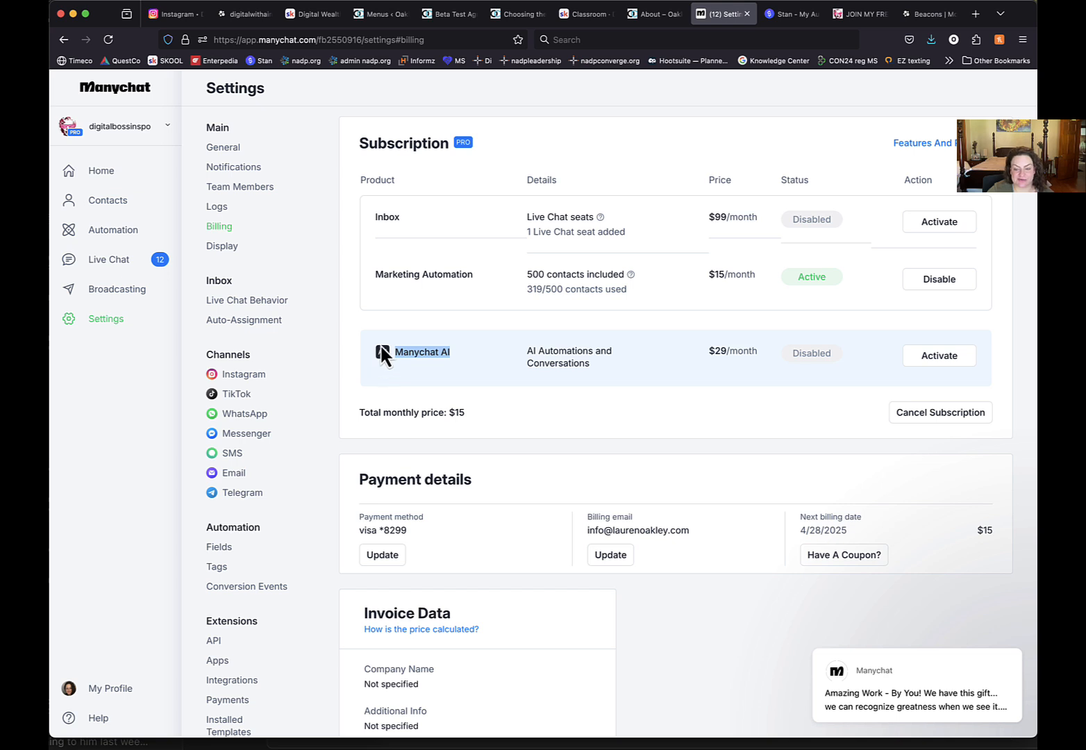
{"action": "left_click", "coordinate": [496, 224]}
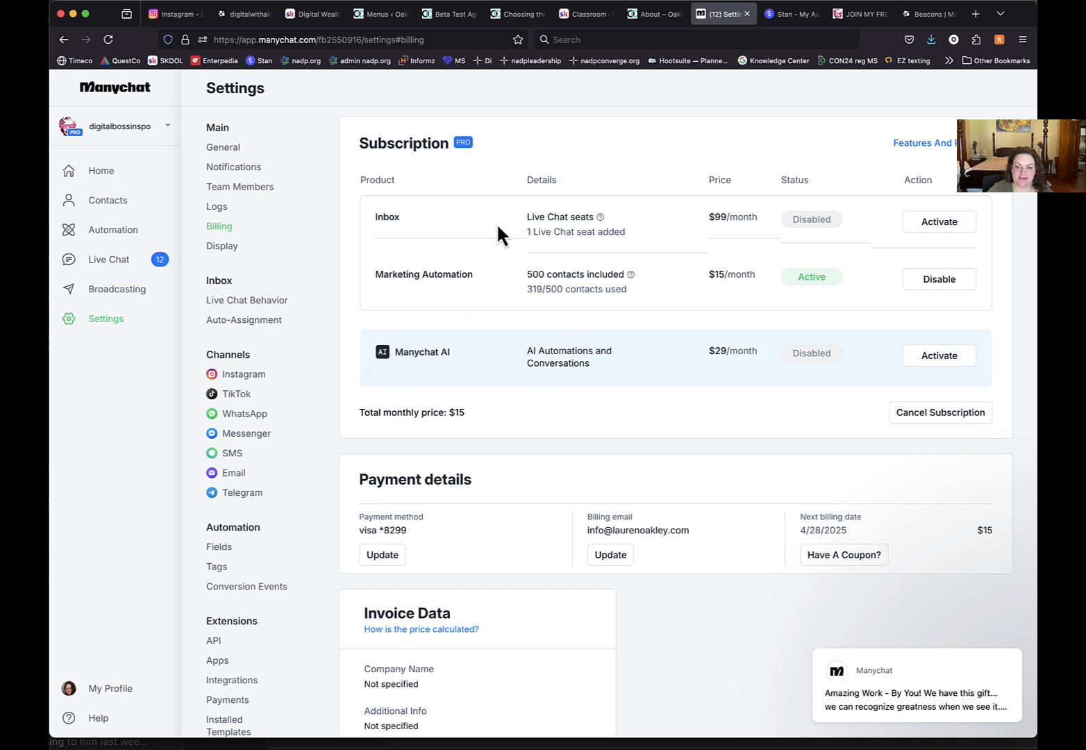
{"action": "left_click_drag", "start_coordinate": [517, 219], "coordinate": [629, 219]}
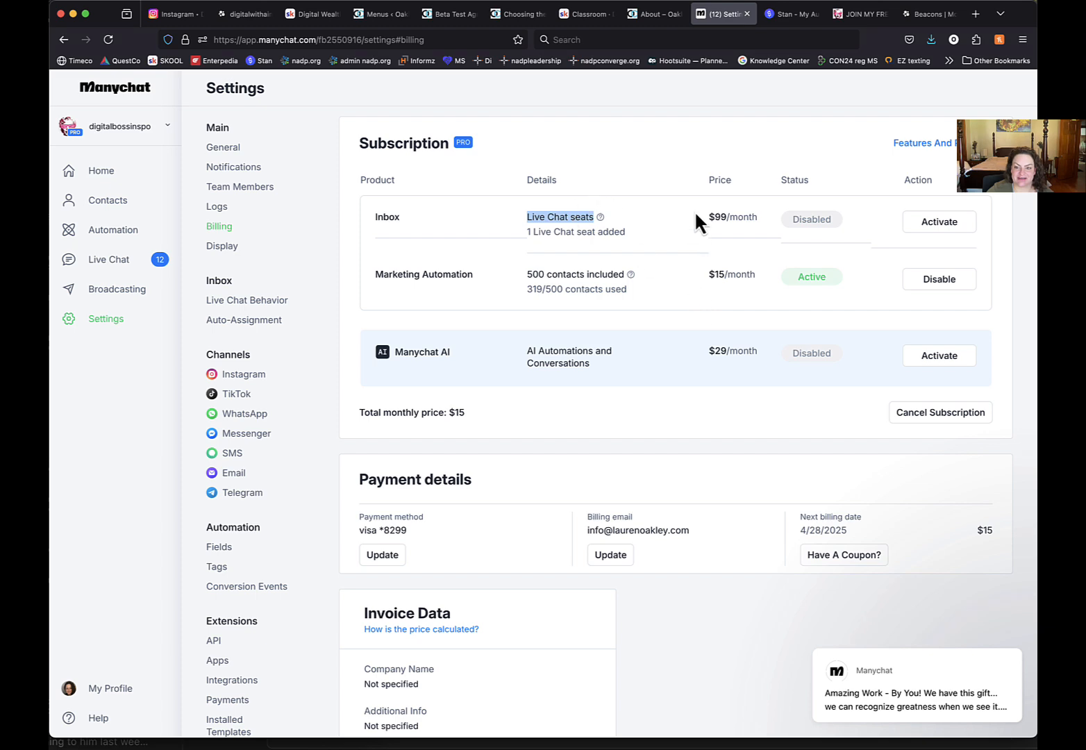
Open Manychat's features and pricing page and compare the Free, Pro and Elite plans
{"action": "left_click", "coordinate": [940, 147]}
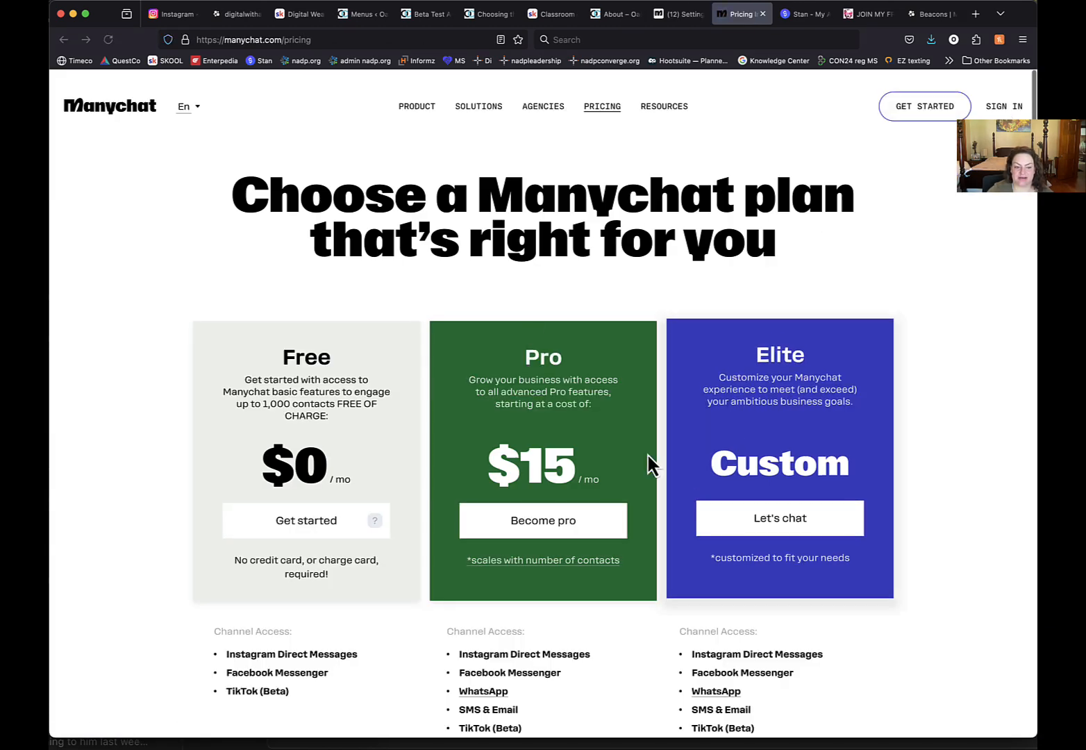
{"action": "scroll", "coordinate": [962, 394], "scroll_direction": "down", "scroll_amount": 2}
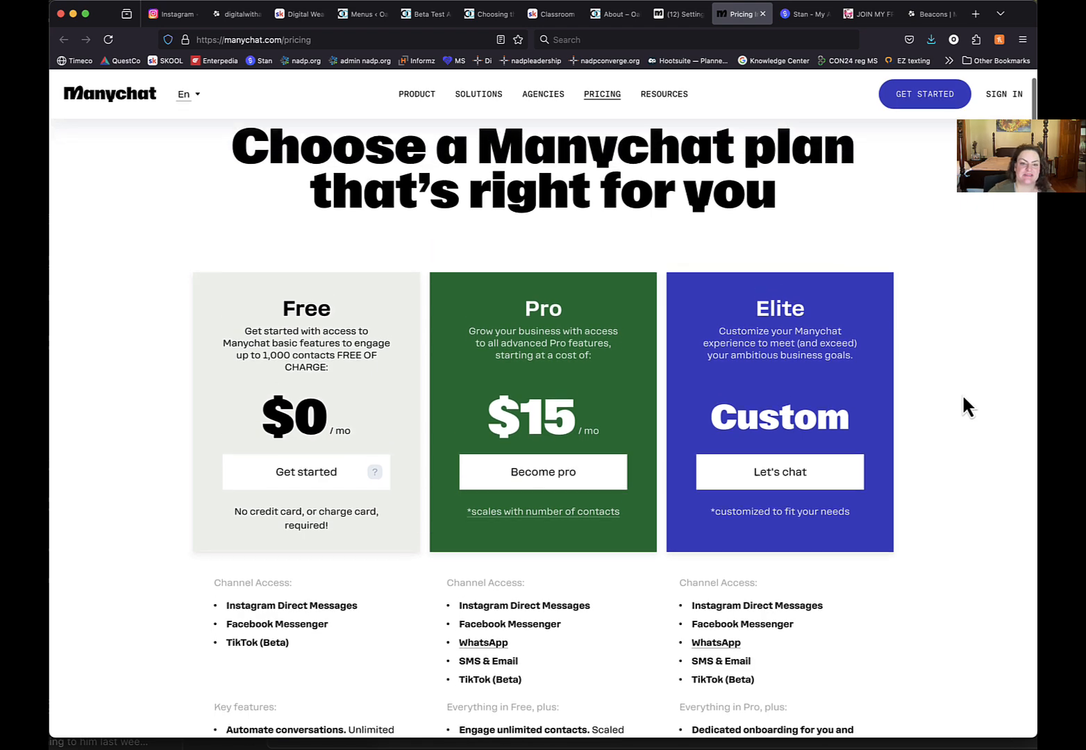
{"action": "scroll", "coordinate": [963, 397], "scroll_direction": "up", "scroll_amount": 1}
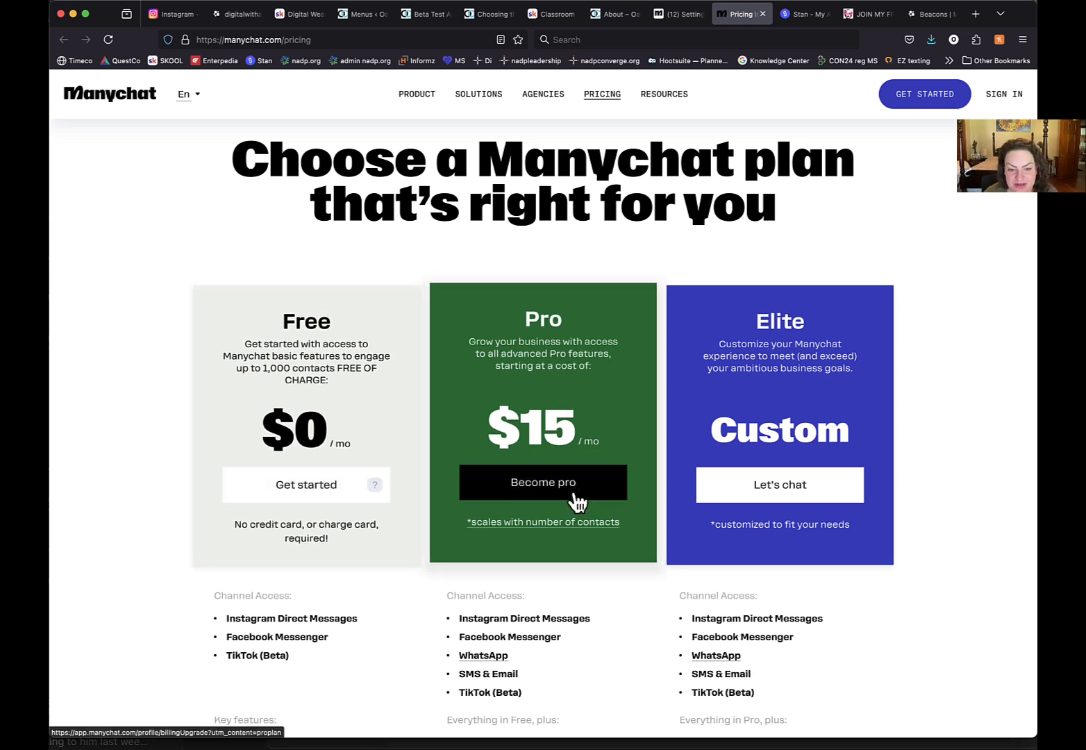
{"action": "scroll", "coordinate": [562, 496], "scroll_direction": "down", "scroll_amount": 1}
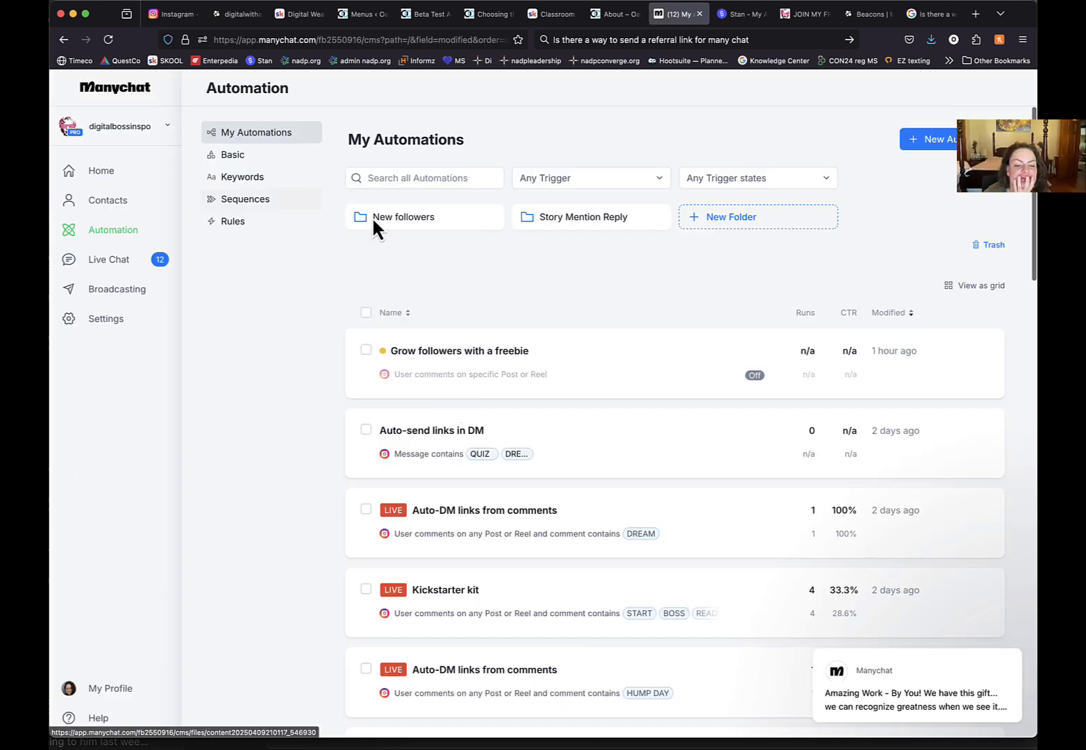
Delete the Grow followers with a freebie automation from My Automations
{"action": "scroll", "coordinate": [715, 323], "scroll_direction": "down", "scroll_amount": 2}
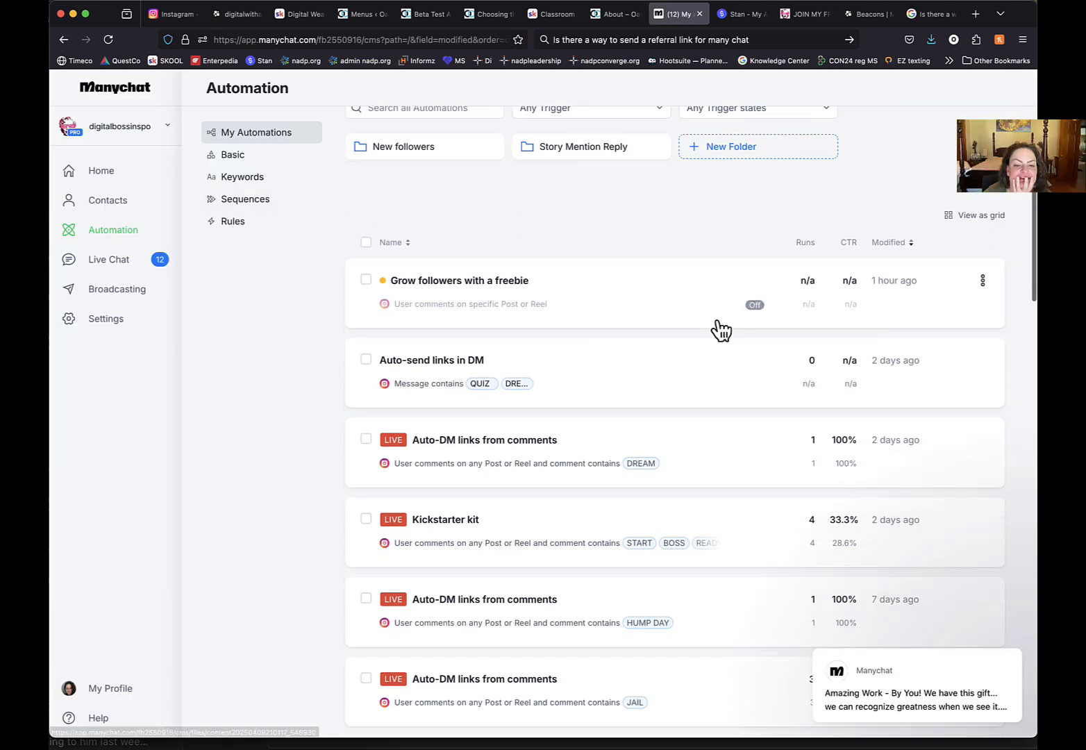
{"action": "left_click", "coordinate": [983, 280]}
{"action": "left_click", "coordinate": [898, 433]}
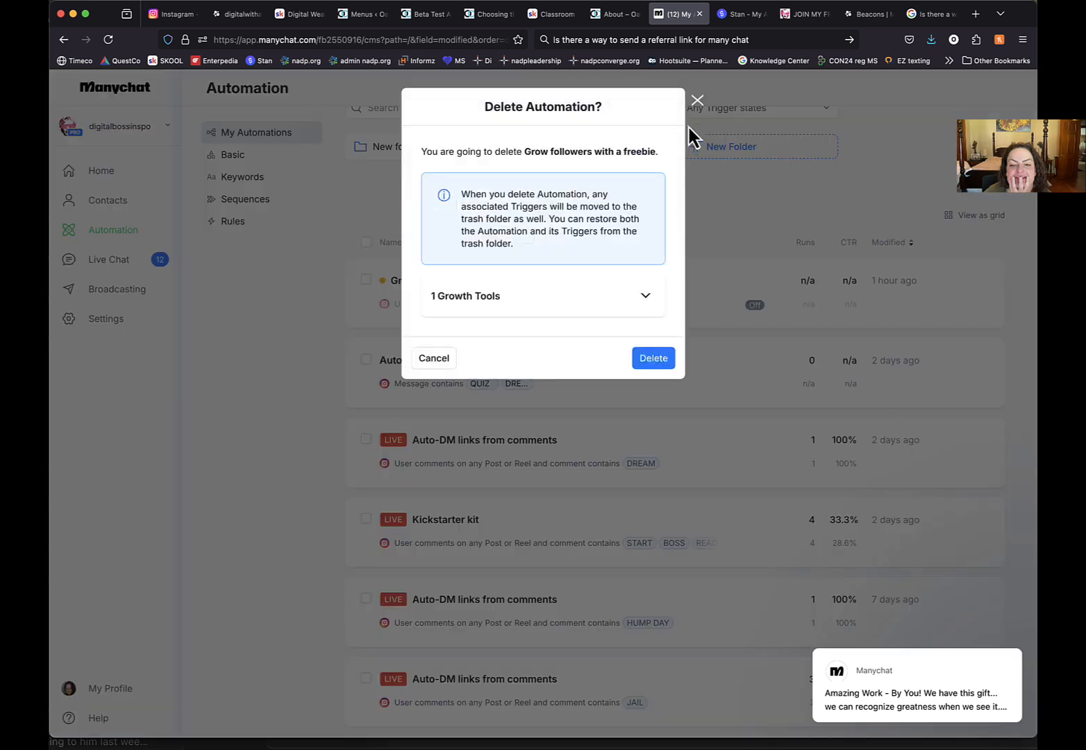
{"action": "left_click", "coordinate": [659, 358]}
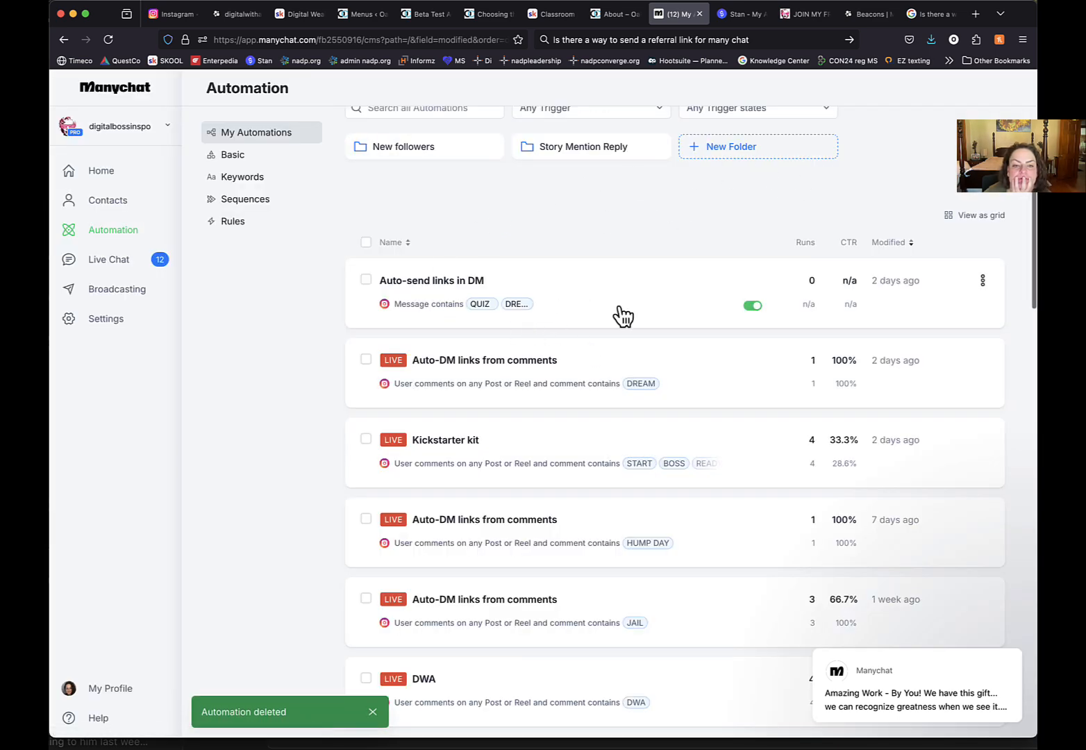
Look through the remaining automations in the My Automations list, including their trigger keywords, runs and CTR
{"action": "scroll", "coordinate": [620, 306], "scroll_direction": "down", "scroll_amount": 1}
{"action": "scroll", "coordinate": [620, 312], "scroll_direction": "down", "scroll_amount": 20}
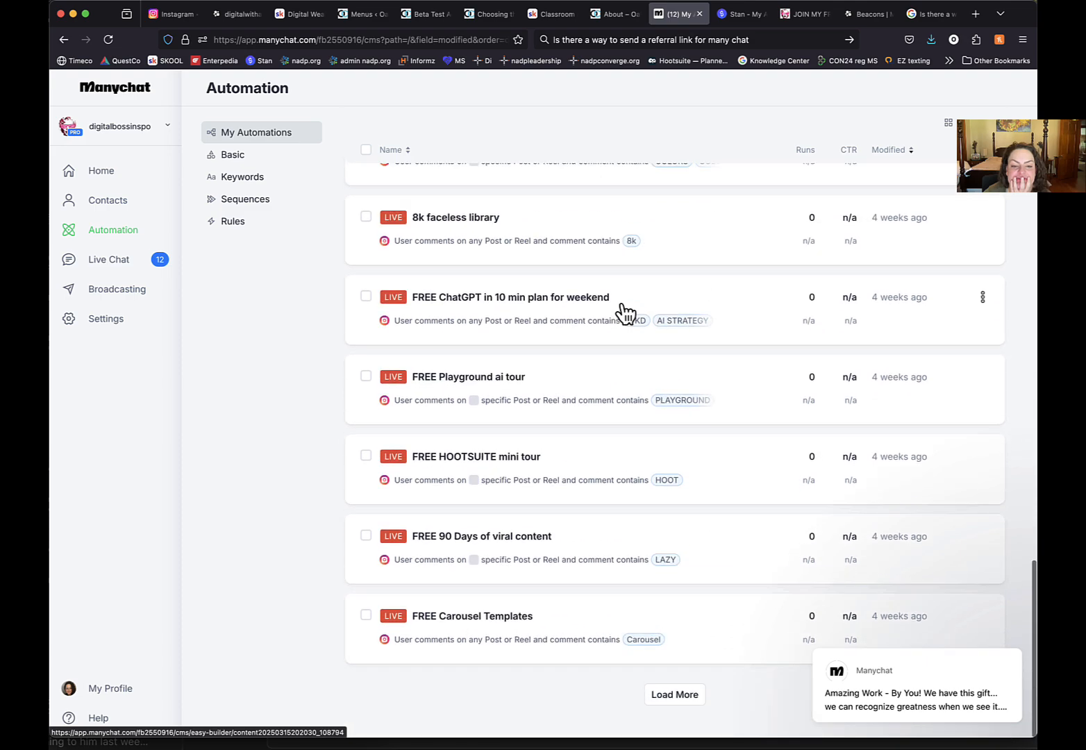
{"action": "scroll", "coordinate": [715, 373], "scroll_direction": "up", "scroll_amount": 20}
{"action": "scroll", "coordinate": [711, 371], "scroll_direction": "up", "scroll_amount": 2}
{"action": "scroll", "coordinate": [833, 354], "scroll_direction": "down", "scroll_amount": 4}
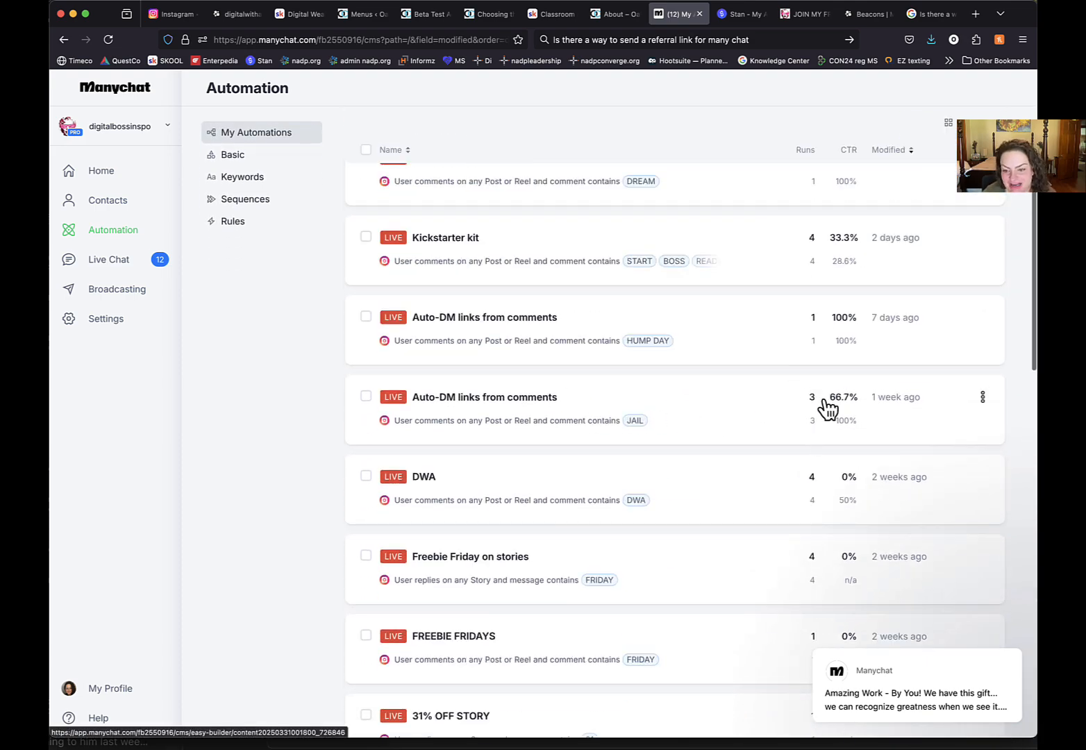
{"action": "key", "text": "ctrl+Up"}
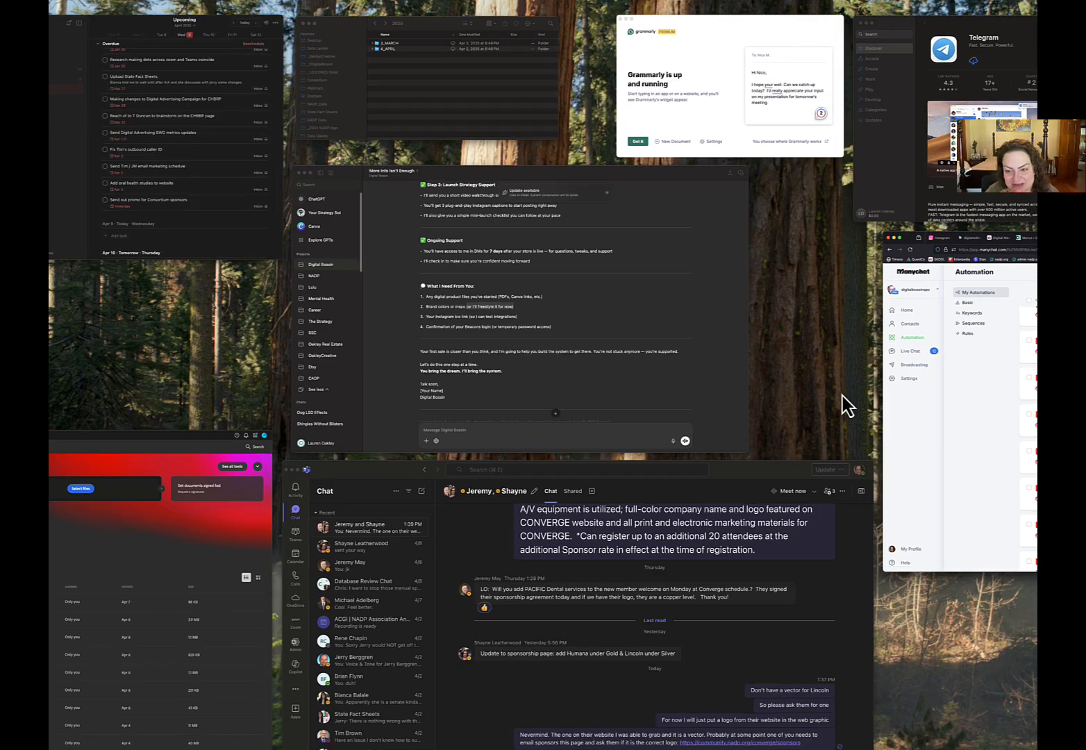
{"action": "left_click", "coordinate": [966, 423]}
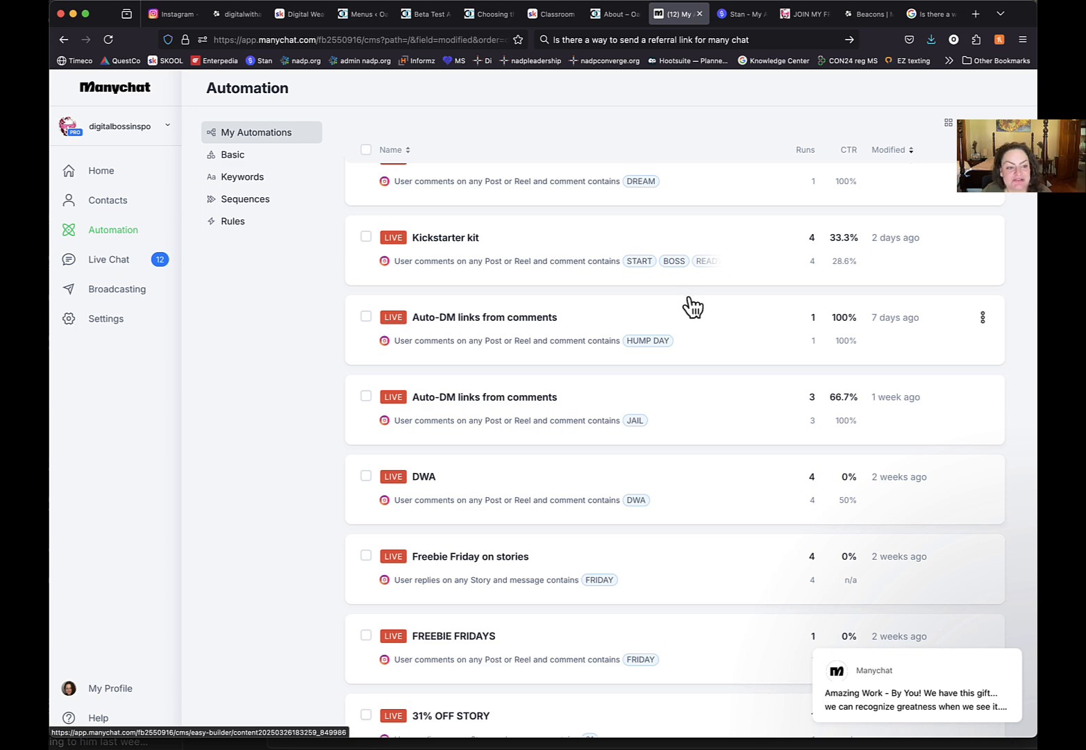
{"action": "scroll", "coordinate": [692, 305], "scroll_direction": "up", "scroll_amount": 5}
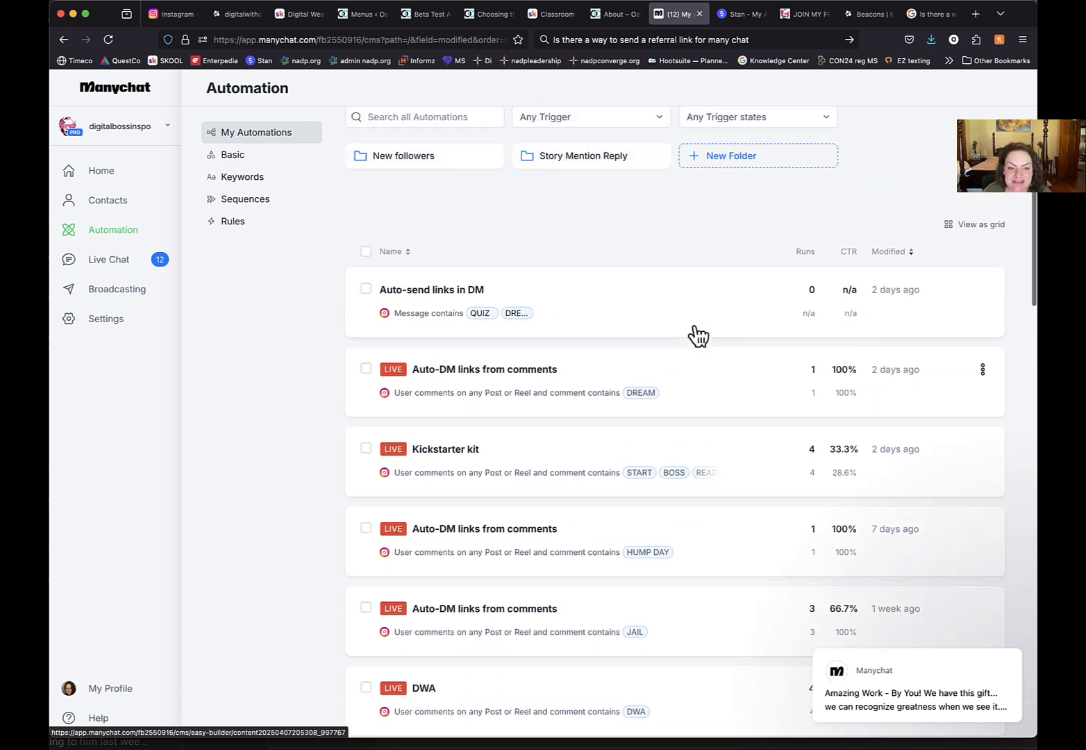
{"action": "scroll", "coordinate": [696, 334], "scroll_direction": "up", "scroll_amount": 2}
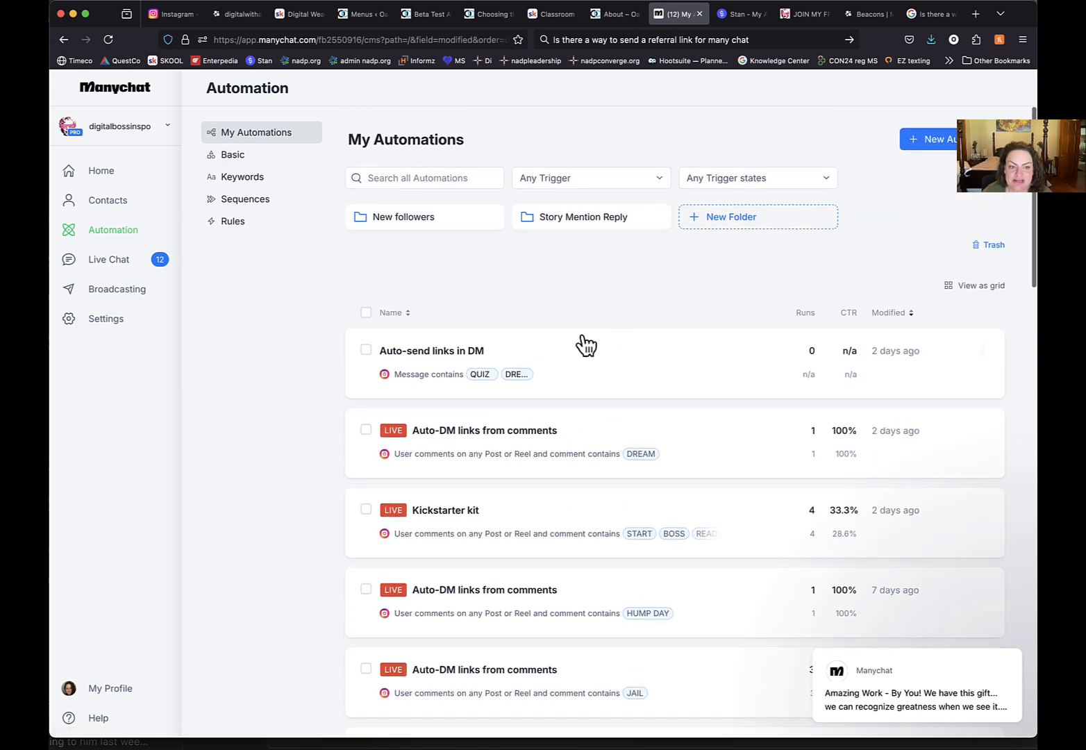
{"action": "scroll", "coordinate": [611, 327], "scroll_direction": "down", "scroll_amount": 2}
{"action": "scroll", "coordinate": [611, 326], "scroll_direction": "up", "scroll_amount": 2}
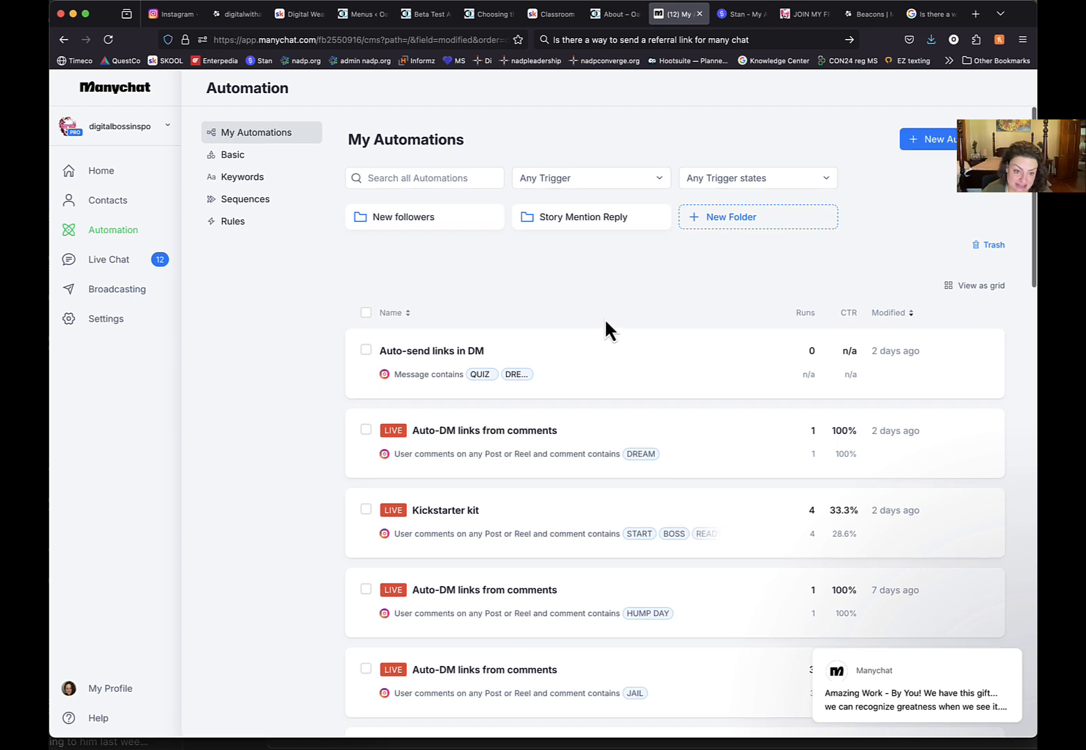